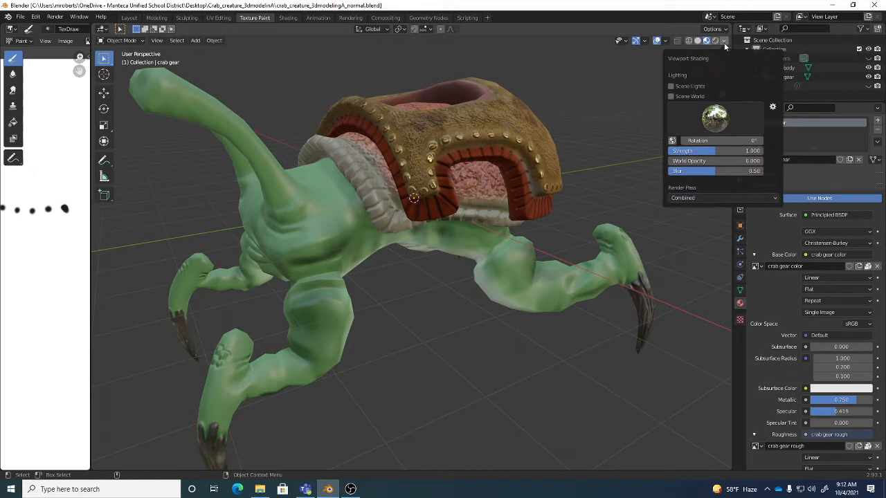
- Enable scene lights for the material preview shading and make the Light object visible in the viewport
{"action": "left_click", "coordinate": [692, 87]}
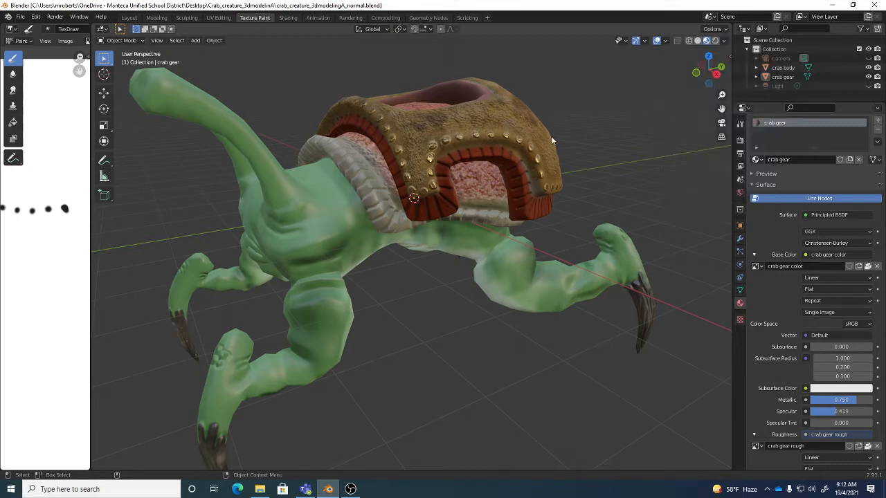
{"action": "left_click", "coordinate": [784, 86]}
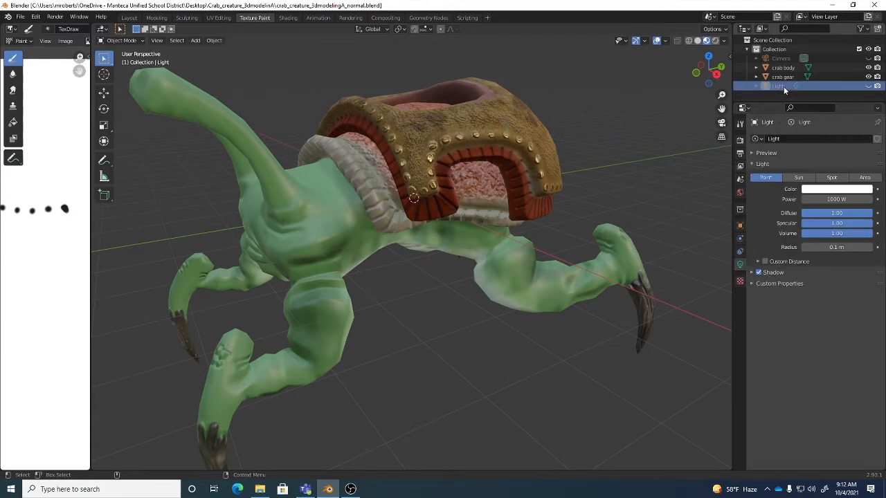
{"action": "left_click", "coordinate": [869, 86]}
{"action": "left_click", "coordinate": [868, 87]}
{"action": "left_click", "coordinate": [869, 86]}
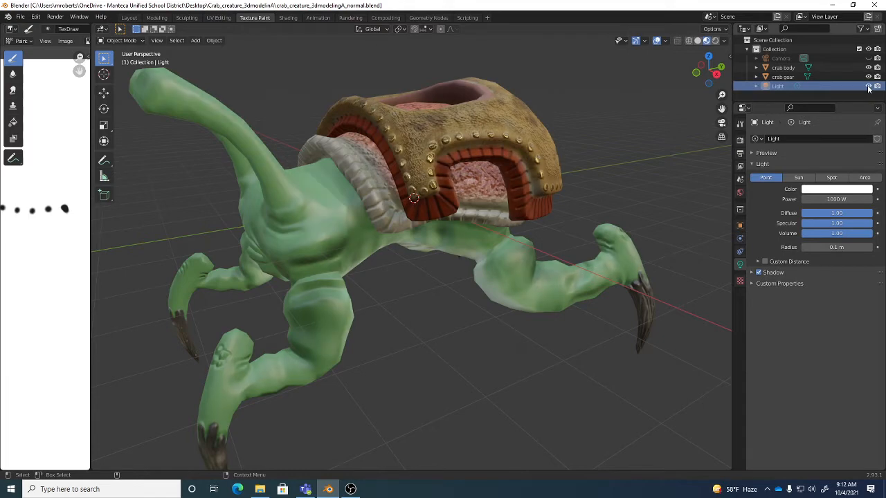
{"action": "left_click", "coordinate": [868, 87]}
{"action": "left_click", "coordinate": [869, 86]}
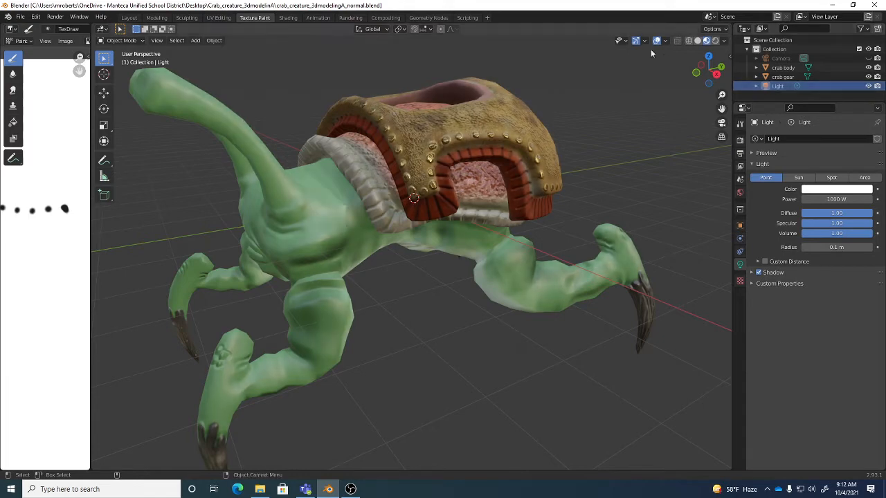
{"action": "left_click", "coordinate": [725, 41]}
{"action": "left_click", "coordinate": [725, 40]}
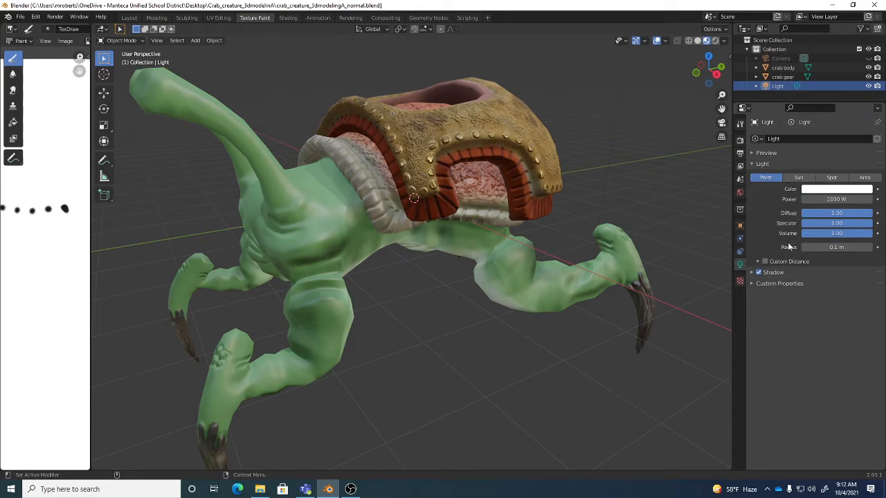
- Change the light's type to Sun and set its strength to 20
{"action": "left_click", "coordinate": [798, 178]}
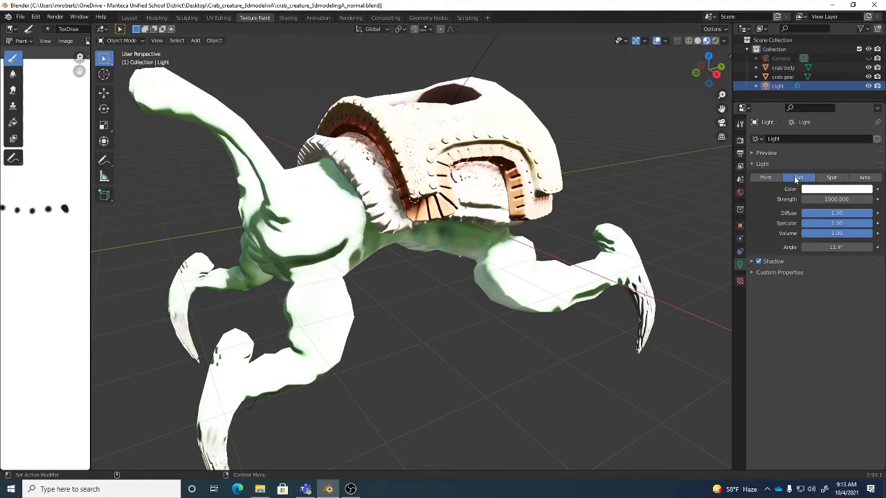
{"action": "middle_click_drag", "start_coordinate": [513, 171], "coordinate": [545, 190]}
{"action": "scroll", "coordinate": [581, 175], "scroll_direction": "down", "scroll_amount": 5}
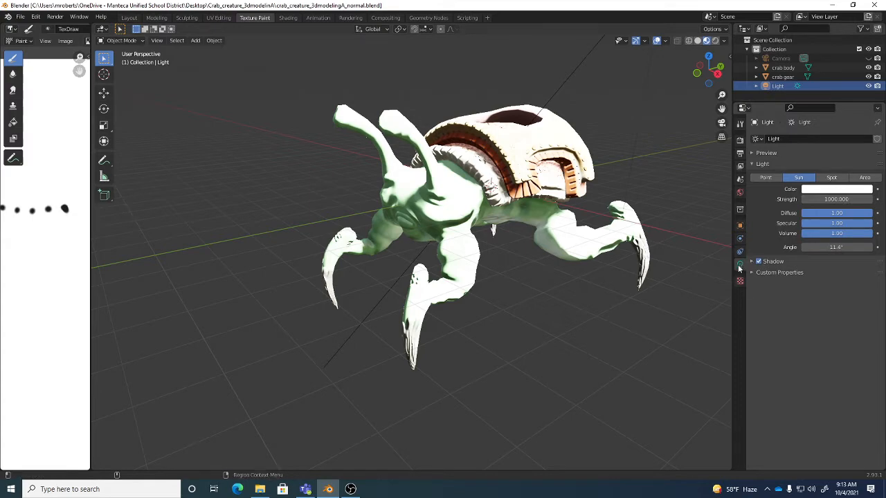
{"action": "left_click", "coordinate": [785, 78]}
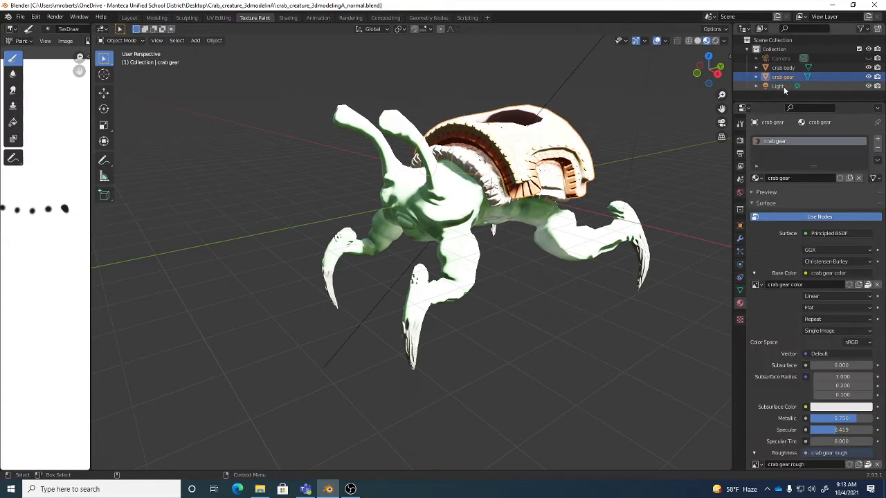
{"action": "left_click", "coordinate": [784, 87]}
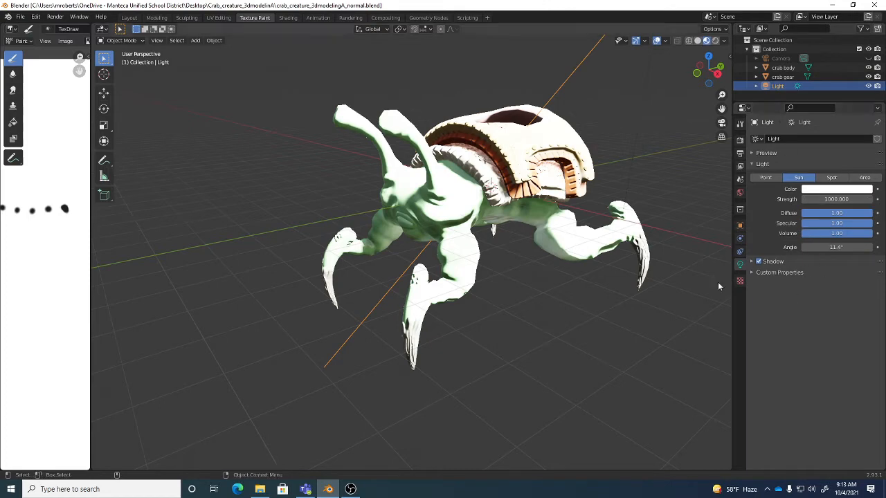
{"action": "left_click", "coordinate": [840, 199]}
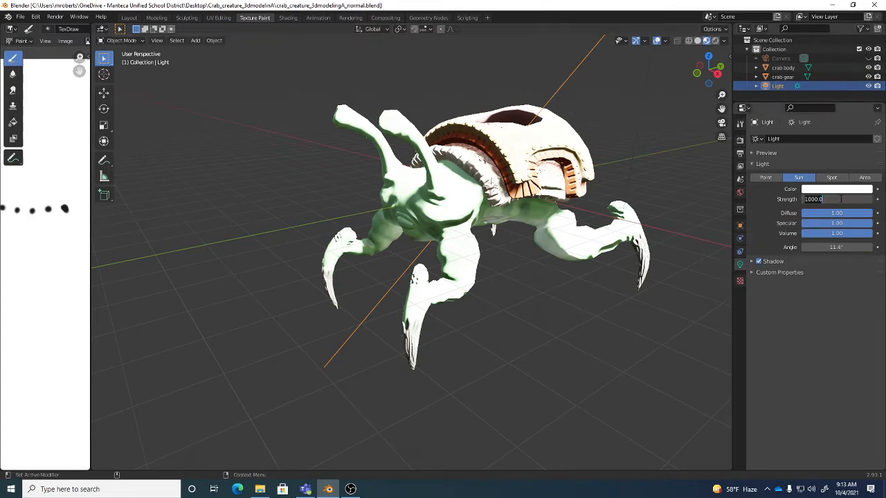
{"action": "type", "text": "20"}
{"action": "key", "text": "Return"}
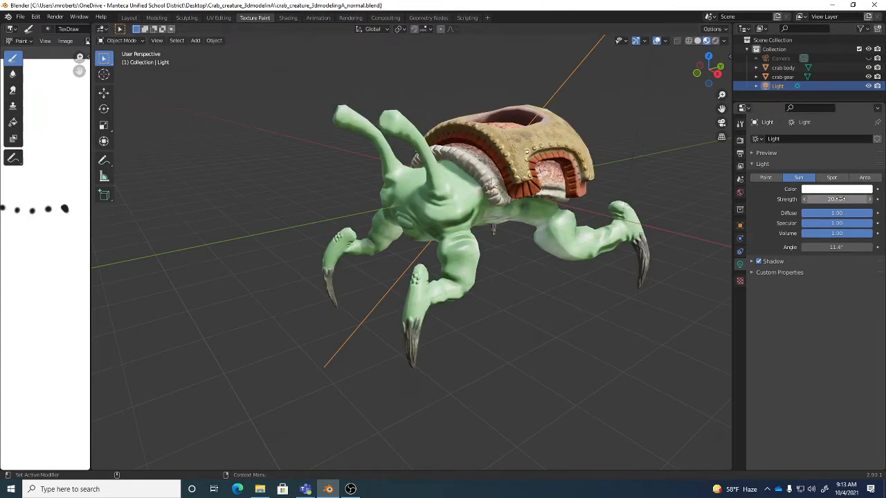
- Toggle world-space lighting for the environment in the viewport shading options
{"action": "mouse_move", "coordinate": [408, 204]}
{"action": "middle_mouse_down"}
{"action": "mouse_move", "coordinate": [542, 203]}
{"action": "mouse_move", "coordinate": [415, 209]}
{"action": "middle_mouse_up"}
{"action": "scroll", "coordinate": [543, 203], "scroll_direction": "down", "scroll_amount": 6}
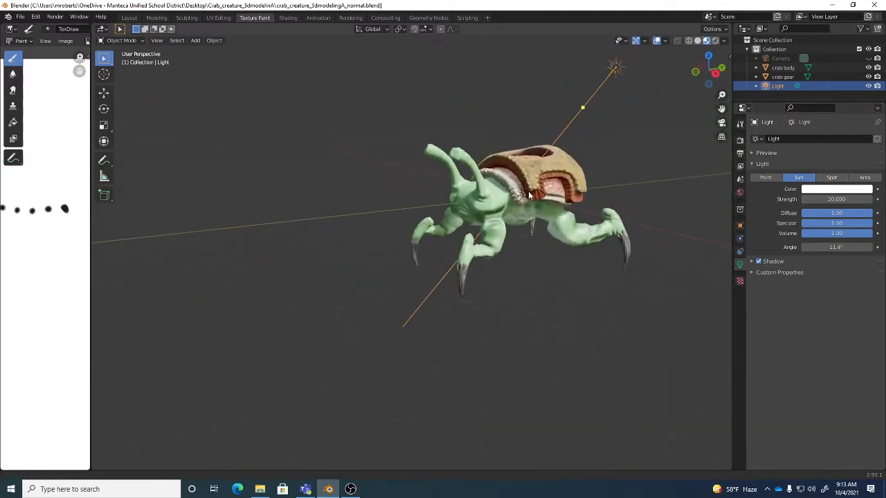
{"action": "scroll", "coordinate": [422, 208], "scroll_direction": "up", "scroll_amount": 3}
{"action": "left_click", "coordinate": [724, 40]}
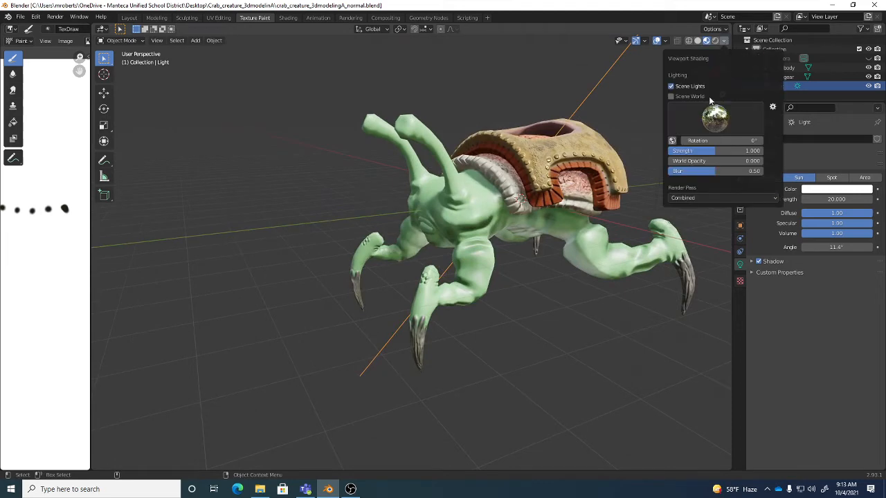
{"action": "left_click", "coordinate": [673, 142]}
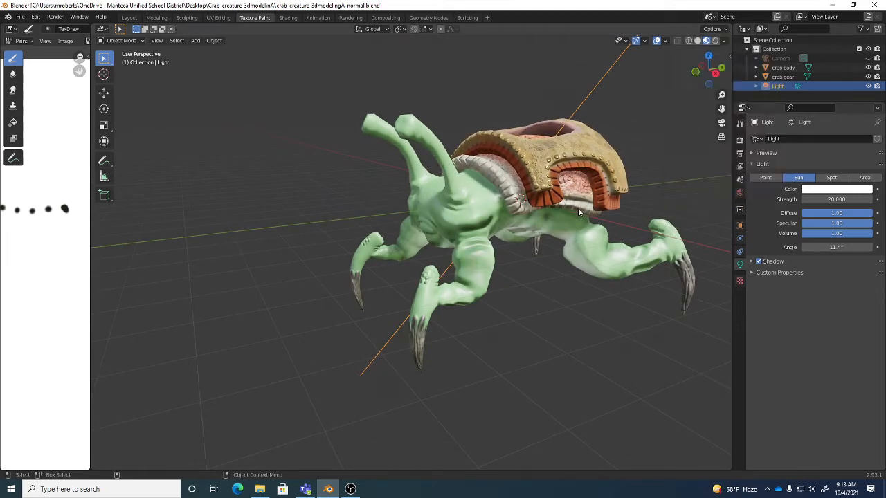
- Rotate the sun light in a side view so its beam slants toward the creature's rear legs
{"action": "middle_click_drag", "start_coordinate": [578, 208], "coordinate": [607, 210]}
{"action": "scroll", "coordinate": [678, 205], "scroll_direction": "down", "scroll_amount": 9}
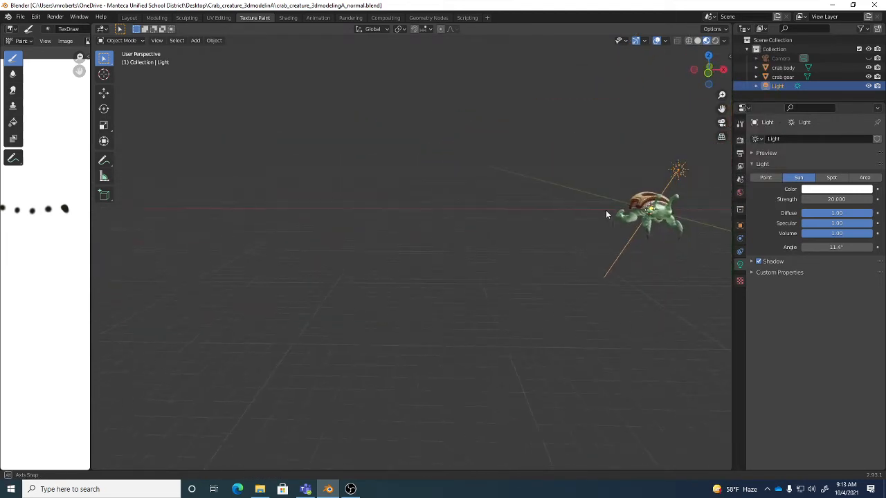
{"action": "middle_click_drag", "start_coordinate": [663, 209], "coordinate": [606, 208], "text": "alt"}
{"action": "right_click_drag", "start_coordinate": [606, 209], "coordinate": [625, 211], "text": "alt"}
{"action": "left_click_drag", "start_coordinate": [629, 213], "coordinate": [541, 206], "text": "alt"}
{"action": "right_click_drag", "start_coordinate": [541, 206], "coordinate": [558, 203], "text": "alt"}
{"action": "left_click_drag", "start_coordinate": [558, 203], "coordinate": [540, 203], "text": "alt"}
{"action": "middle_click_drag", "start_coordinate": [539, 202], "coordinate": [516, 211], "text": "alt"}
{"action": "key", "text": "e"}
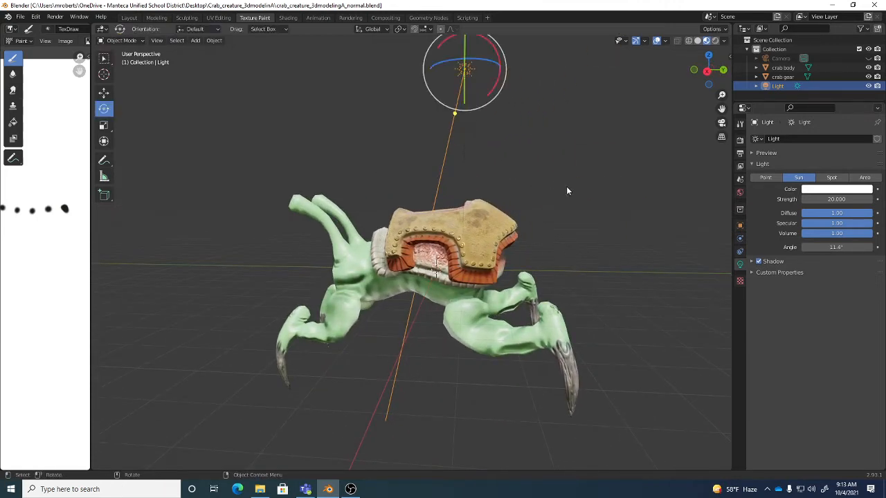
{"action": "left_click_drag", "start_coordinate": [566, 186], "coordinate": [594, 187], "text": "alt"}
{"action": "key", "text": "r"}
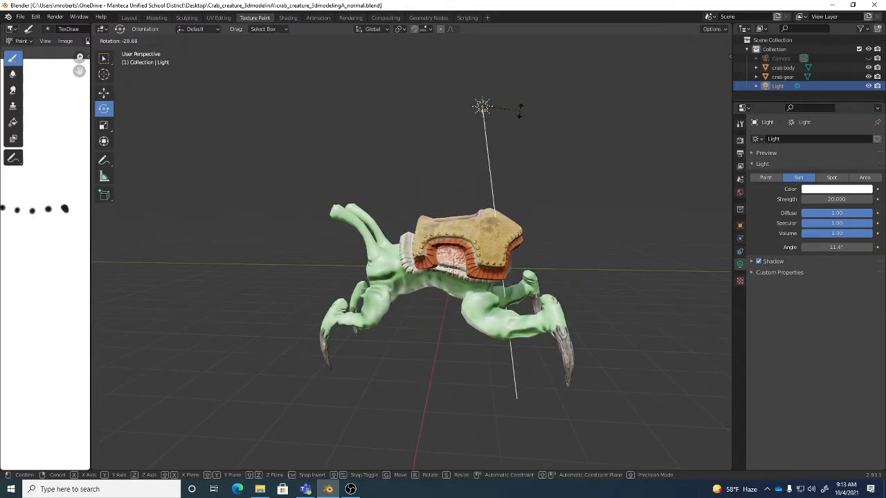
{"action": "middle_click_drag", "start_coordinate": [488, 105], "coordinate": [487, 125]}
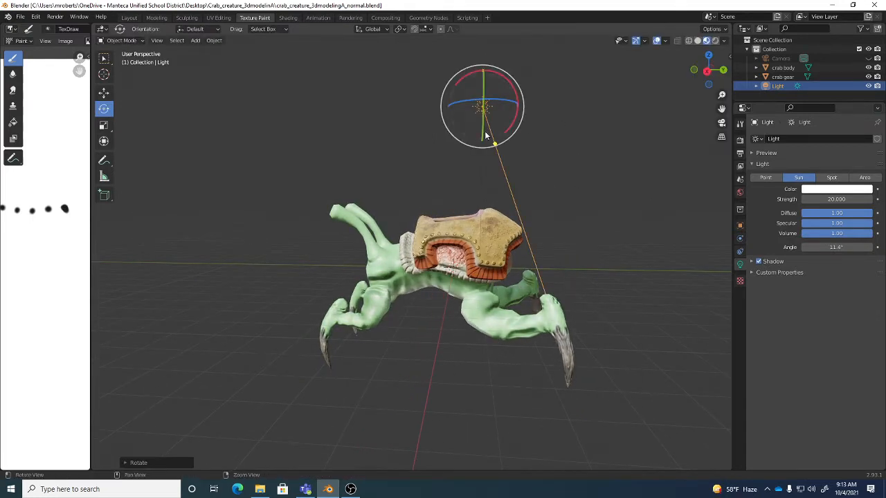
- Fine-tune the sun light's aim with its direction handle, working from the creature's front and side
{"action": "left_click_drag", "start_coordinate": [485, 133], "coordinate": [551, 157], "text": "alt"}
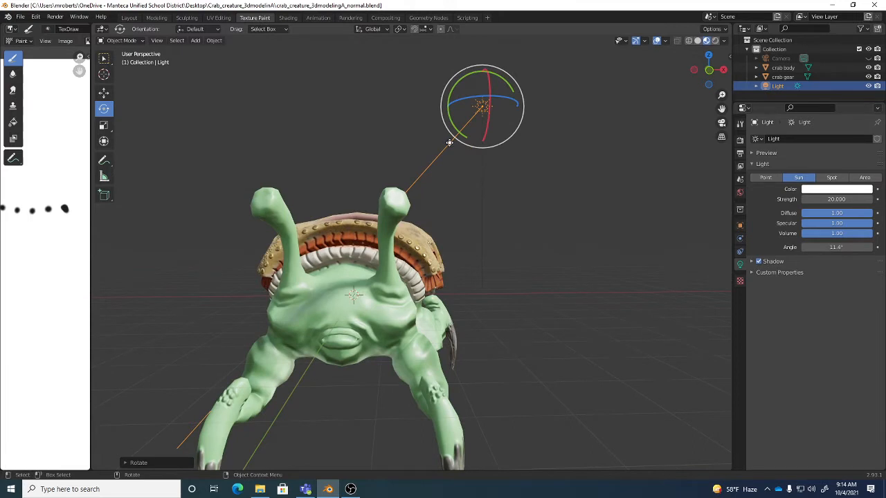
{"action": "left_click_drag", "start_coordinate": [450, 144], "coordinate": [489, 149]}
{"action": "middle_click_drag", "start_coordinate": [513, 162], "coordinate": [435, 174]}
{"action": "left_click_drag", "start_coordinate": [492, 148], "coordinate": [589, 168]}
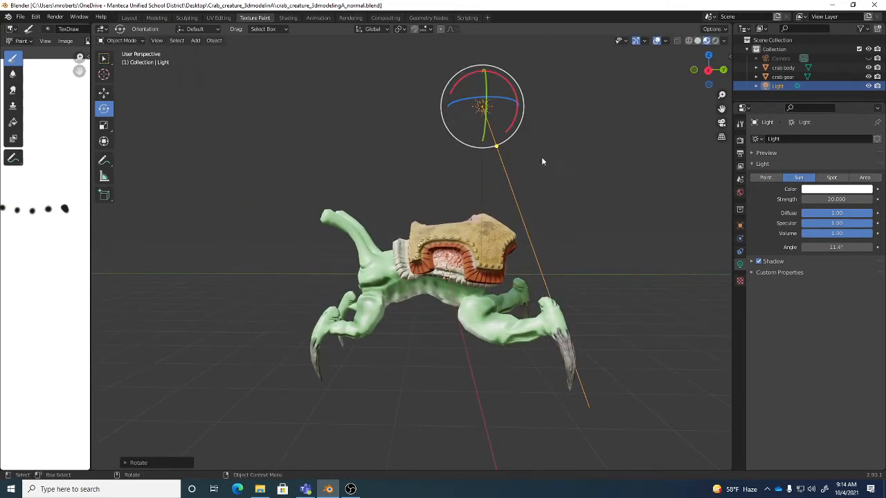
{"action": "middle_click_drag", "start_coordinate": [542, 161], "coordinate": [621, 166]}
{"action": "scroll", "coordinate": [623, 163], "scroll_direction": "up", "scroll_amount": 2}
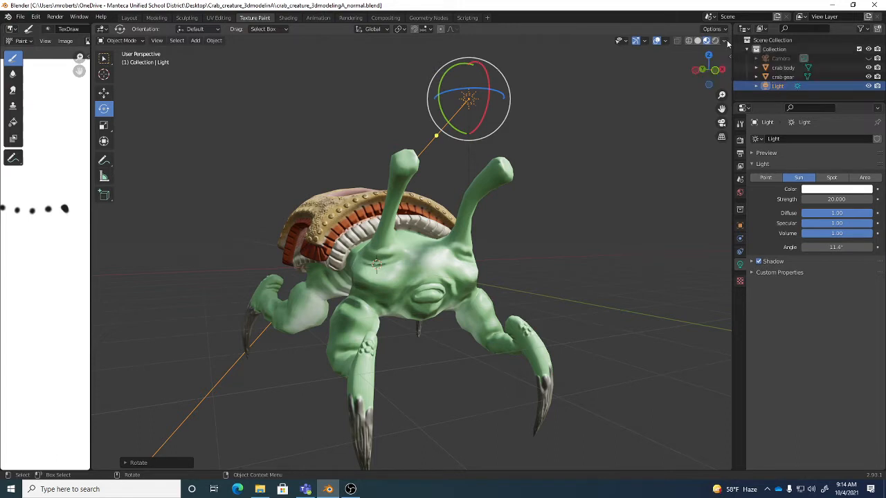
{"action": "middle_click_drag", "start_coordinate": [569, 179], "coordinate": [470, 201]}
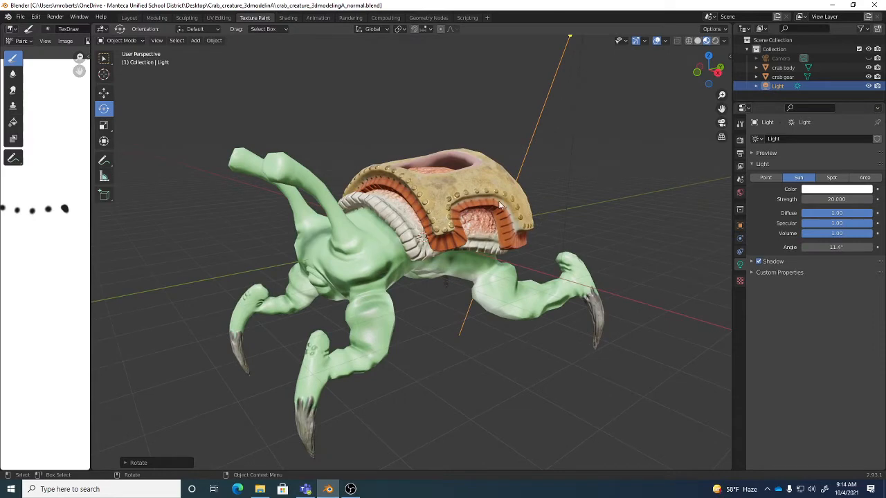
- Enable Bloom and Screen Space Reflections in the Eevee render settings and expand the Bloom options
{"action": "left_click", "coordinate": [739, 141]}
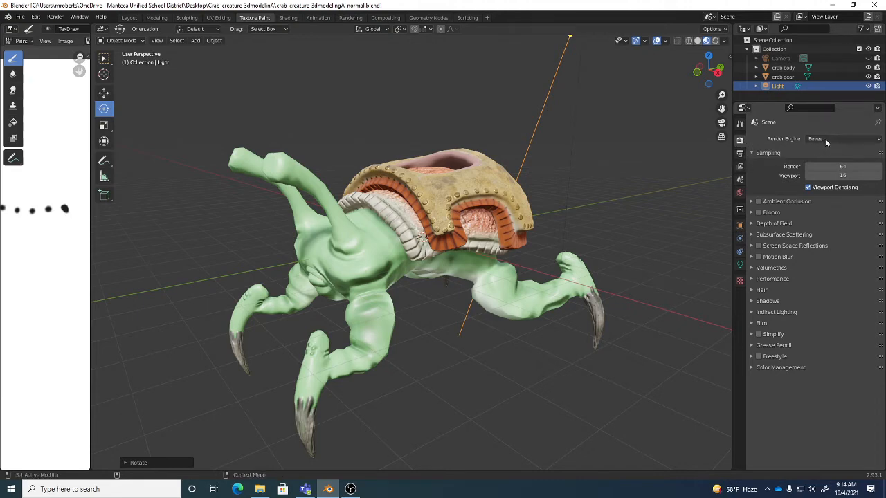
{"action": "left_click", "coordinate": [758, 213]}
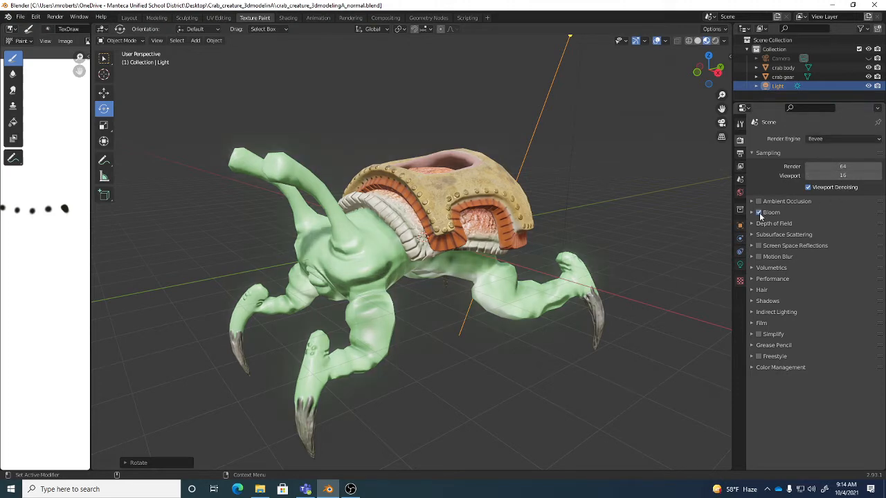
{"action": "left_click", "coordinate": [758, 212]}
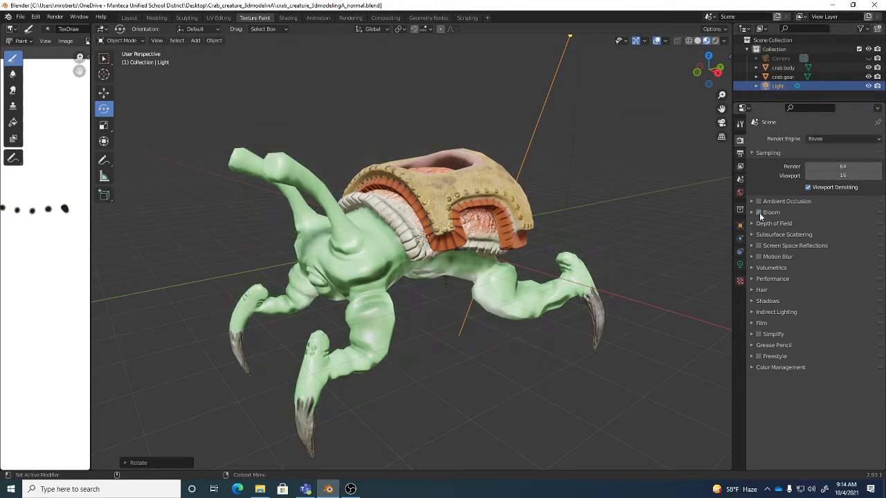
{"action": "left_click", "coordinate": [759, 212]}
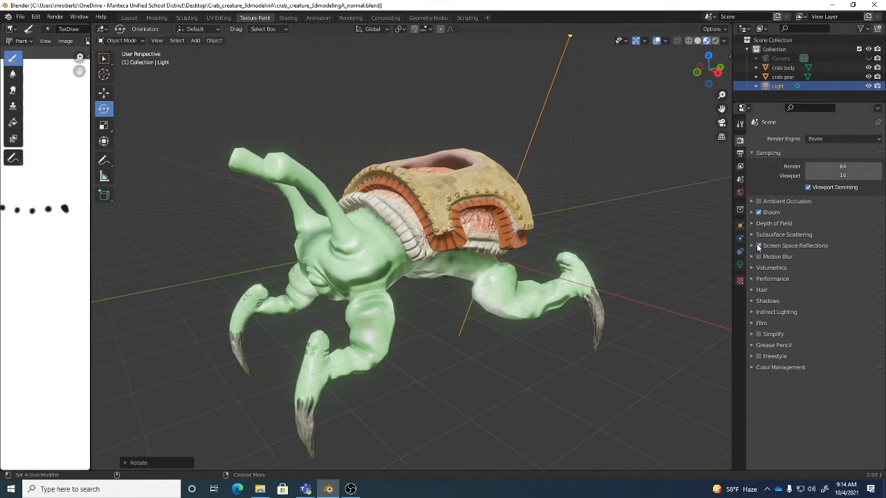
{"action": "left_click", "coordinate": [757, 246]}
{"action": "left_click", "coordinate": [753, 213]}
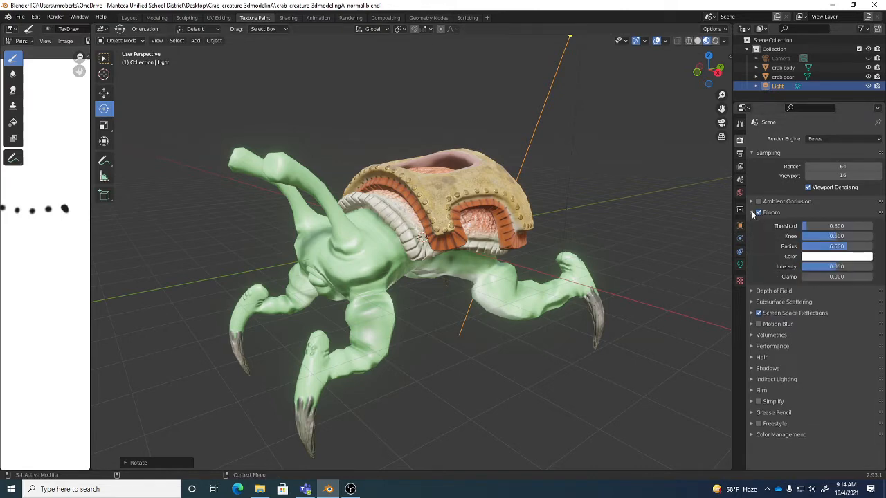
- Compare the creature with Bloom on and off from different angles, leaving Bloom enabled
{"action": "middle_click_drag", "start_coordinate": [565, 220], "coordinate": [544, 220]}
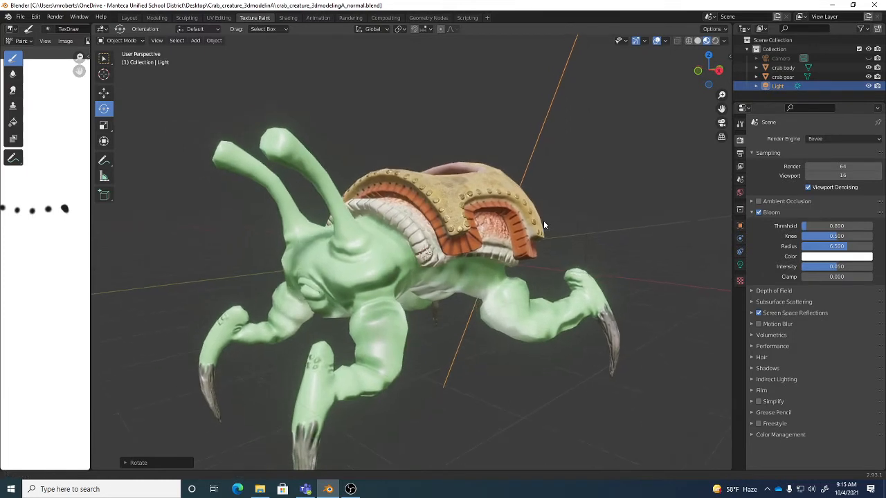
{"action": "left_click", "coordinate": [758, 212]}
{"action": "left_click", "coordinate": [758, 212]}
{"action": "left_click", "coordinate": [758, 213]}
{"action": "left_click", "coordinate": [759, 212]}
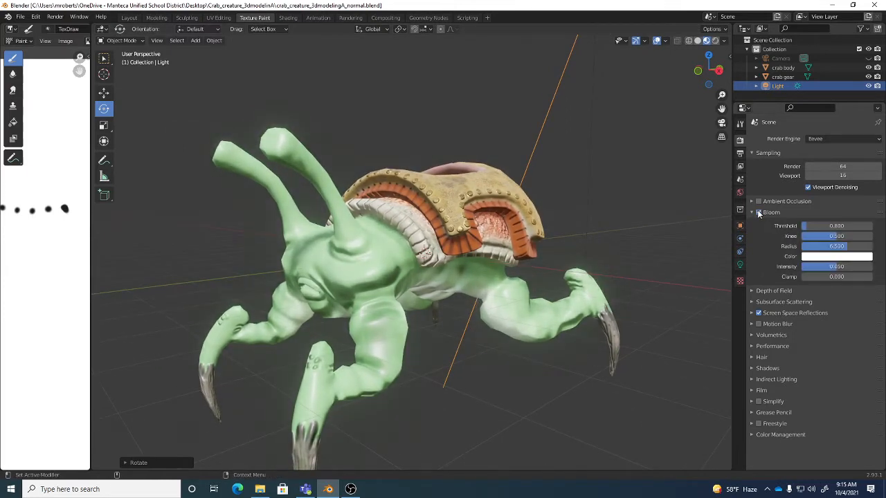
{"action": "middle_click_drag", "start_coordinate": [485, 238], "coordinate": [561, 234]}
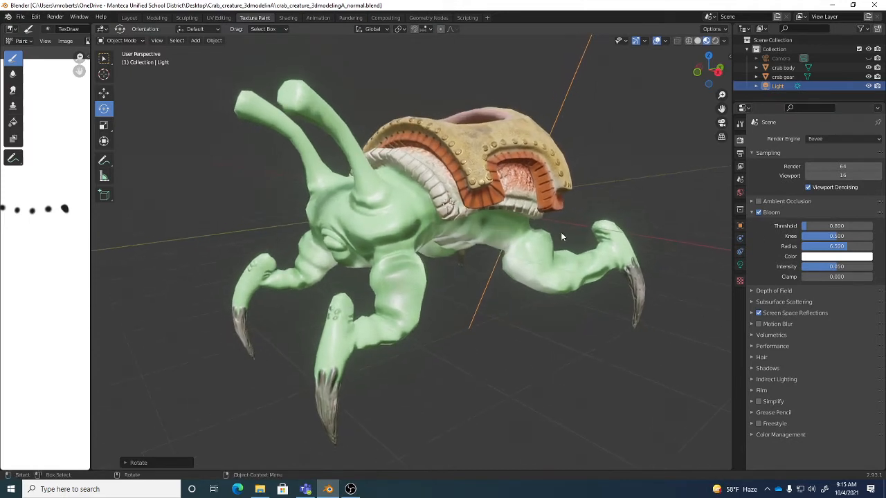
{"action": "left_click", "coordinate": [759, 213]}
{"action": "left_click", "coordinate": [760, 213]}
{"action": "left_click", "coordinate": [759, 212]}
{"action": "left_click", "coordinate": [759, 212]}
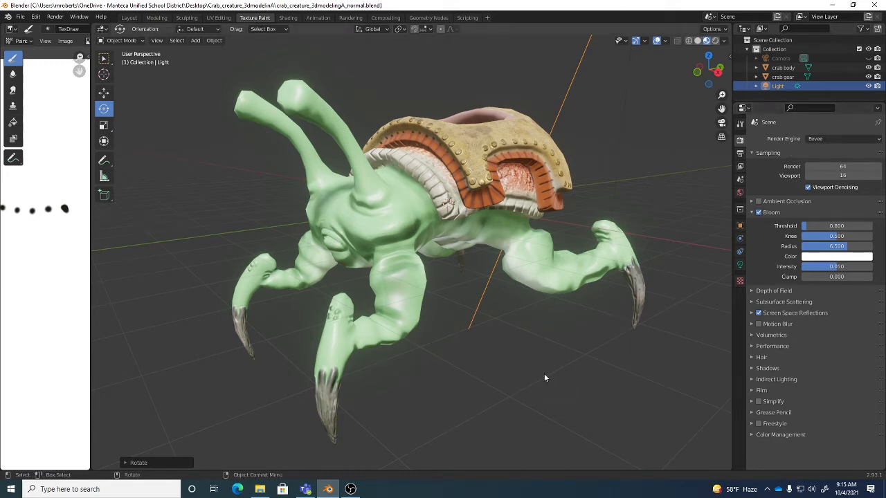
- Move the sun light forward over the creature's head in a side view and rotate it to a new angle
{"action": "middle_click_drag", "start_coordinate": [543, 312], "coordinate": [545, 311]}
{"action": "middle_click_drag", "start_coordinate": [614, 278], "coordinate": [534, 244]}
{"action": "left_click_drag", "start_coordinate": [533, 243], "coordinate": [541, 243], "text": "alt"}
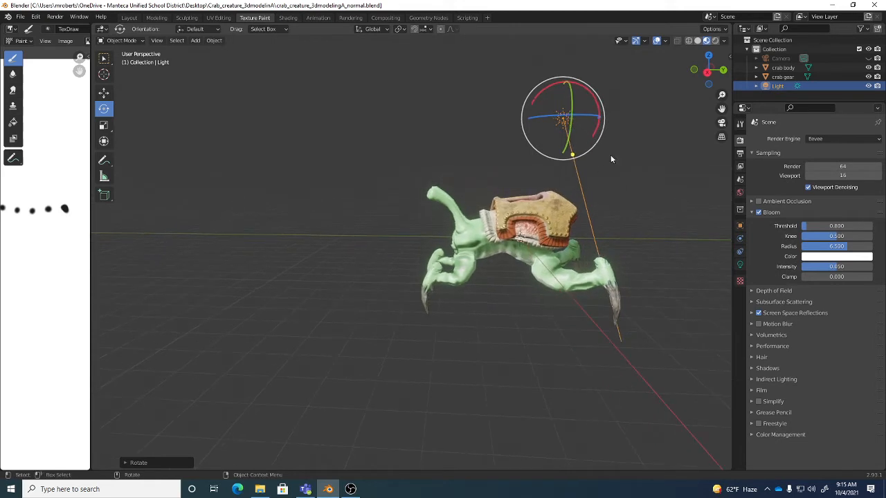
{"action": "key", "text": "w"}
{"action": "key", "text": "g"}
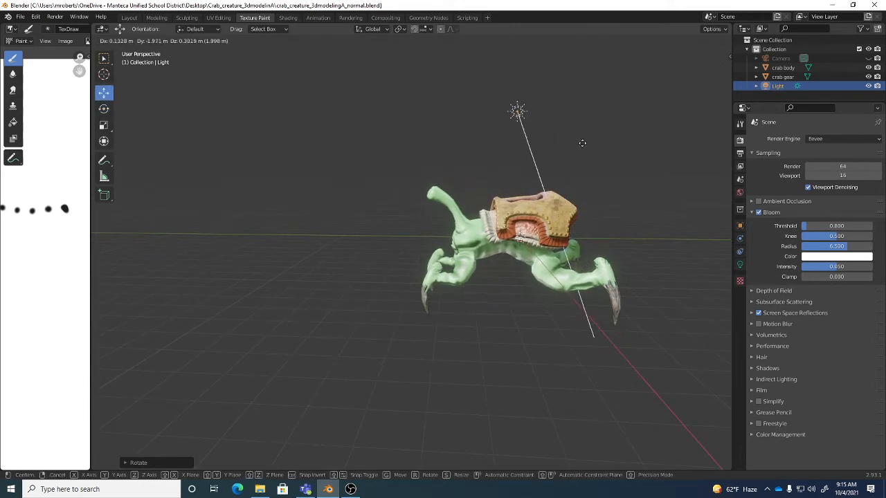
{"action": "left_click", "coordinate": [536, 147]}
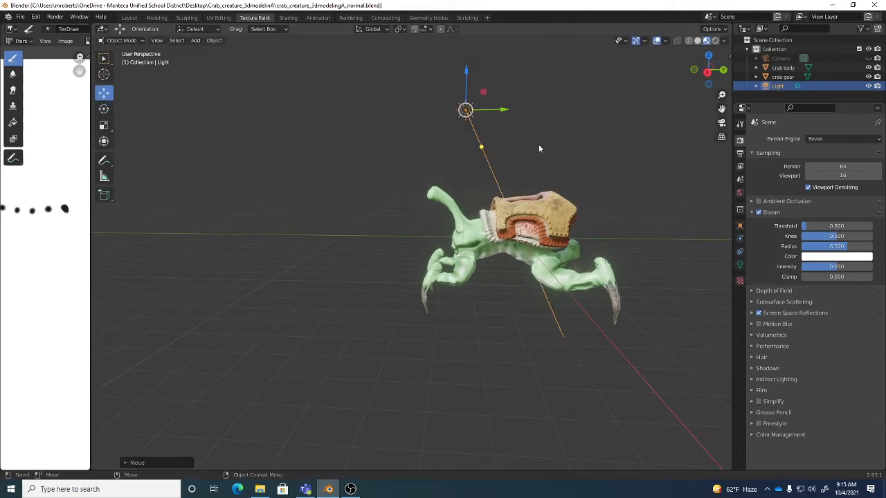
{"action": "key", "text": "r"}
{"action": "middle_click_drag", "start_coordinate": [558, 145], "coordinate": [579, 153]}
{"action": "key", "text": "w"}
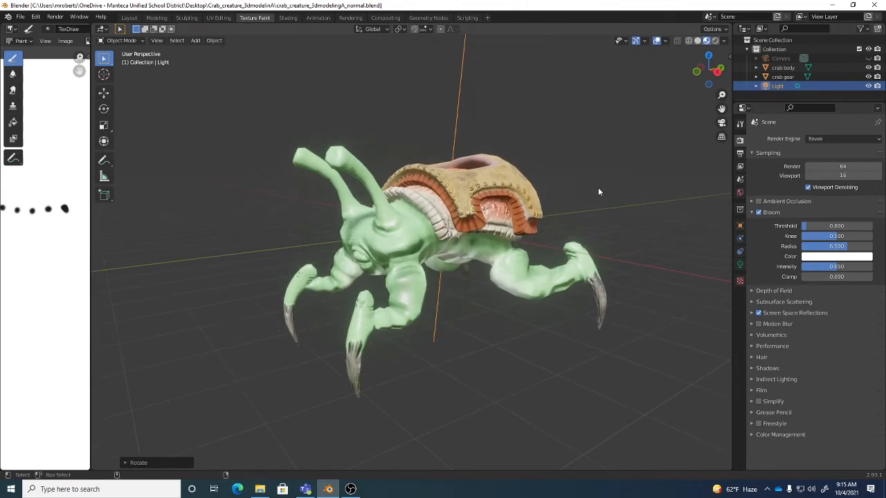
- Save the file and switch to the Modeling workspace with the whole creature in view
{"action": "key", "text": "ctrl+s"}
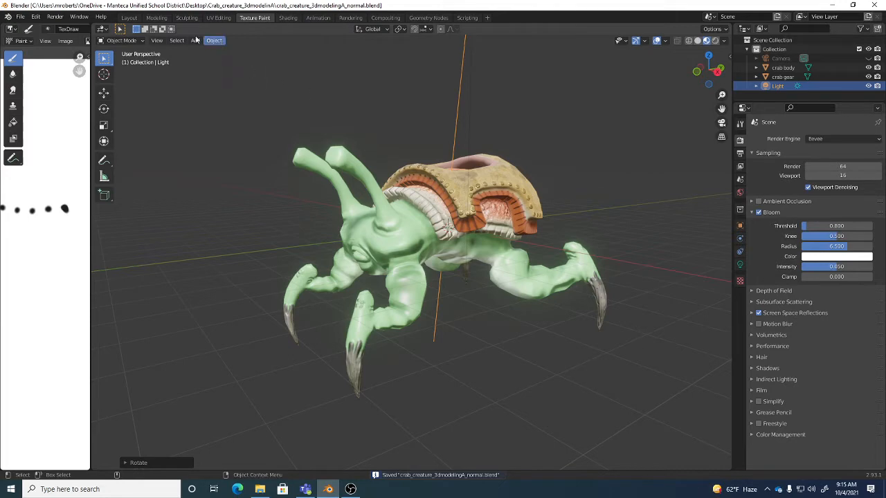
{"action": "left_click", "coordinate": [156, 18]}
{"action": "scroll", "coordinate": [435, 154], "scroll_direction": "down", "scroll_amount": 2}
{"action": "middle_click_drag", "start_coordinate": [436, 155], "coordinate": [453, 186]}
{"action": "left_click", "coordinate": [105, 41]}
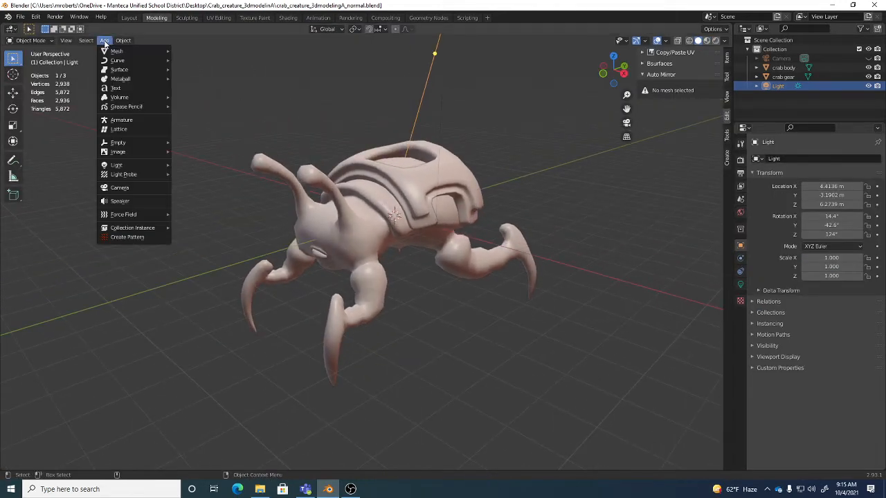
{"action": "mouse_move", "coordinate": [108, 54]}
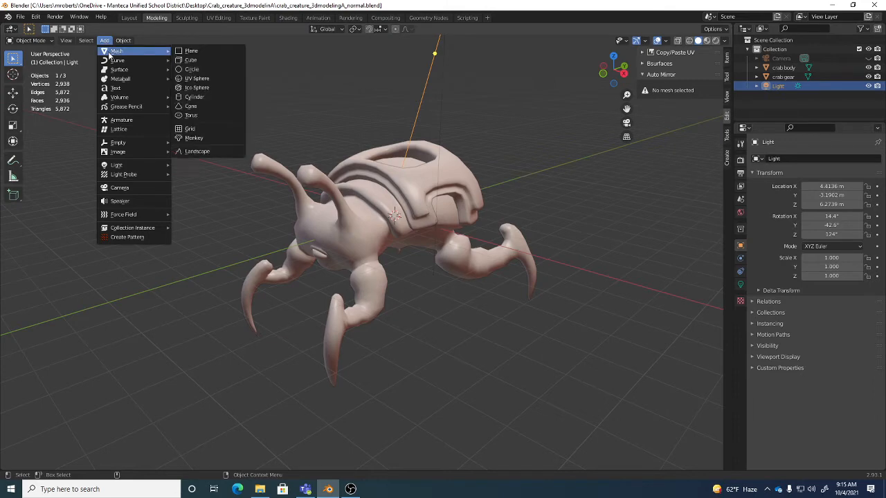
{"action": "left_click", "coordinate": [101, 41]}
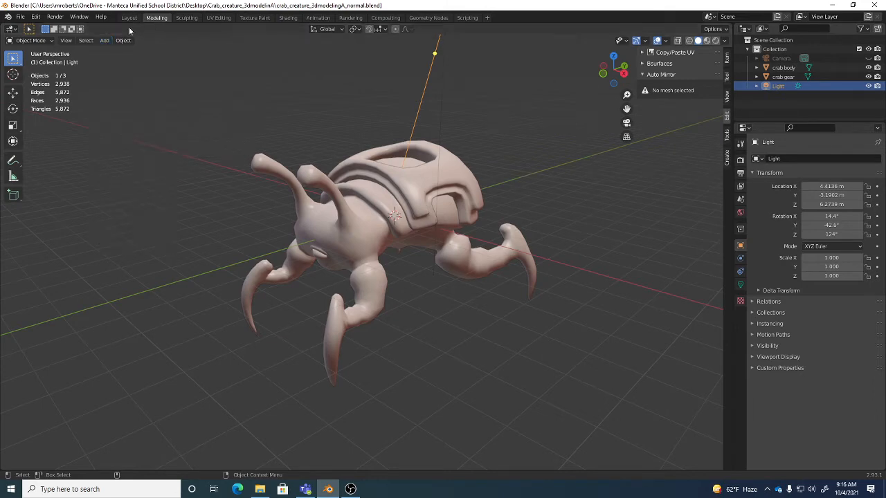
{"action": "left_click", "coordinate": [104, 41]}
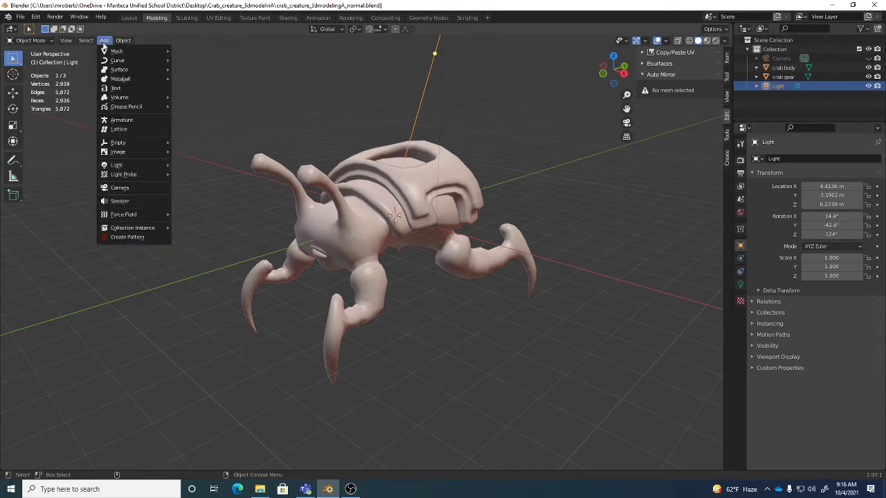
{"action": "mouse_move", "coordinate": [117, 54]}
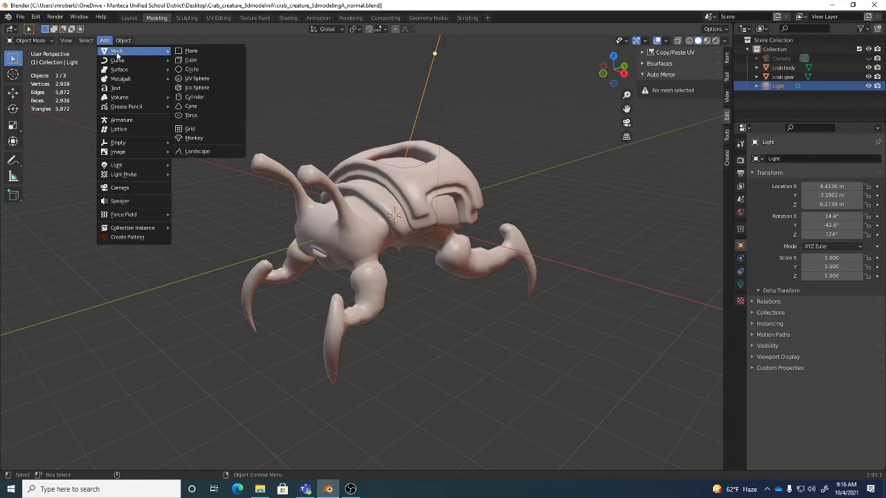
{"action": "left_click", "coordinate": [495, 164]}
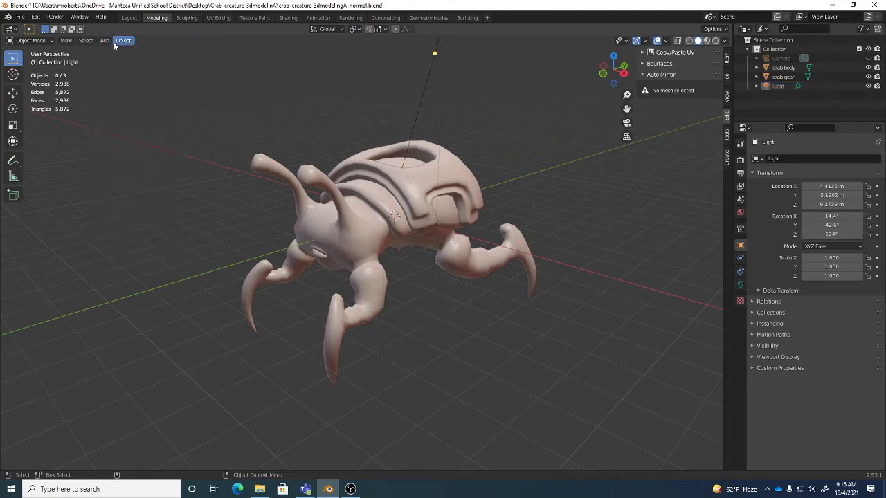
{"action": "left_click", "coordinate": [366, 189]}
{"action": "key", "text": "Tab"}
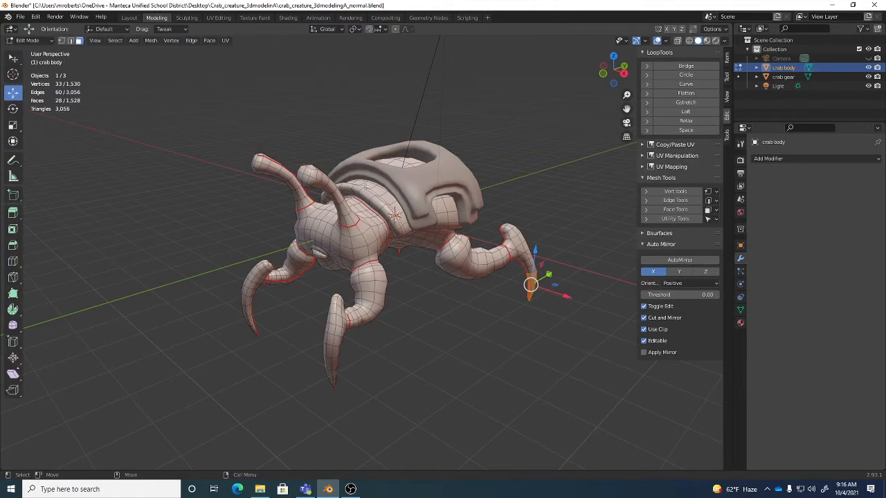
{"action": "left_click", "coordinate": [134, 41]}
{"action": "left_click", "coordinate": [559, 177]}
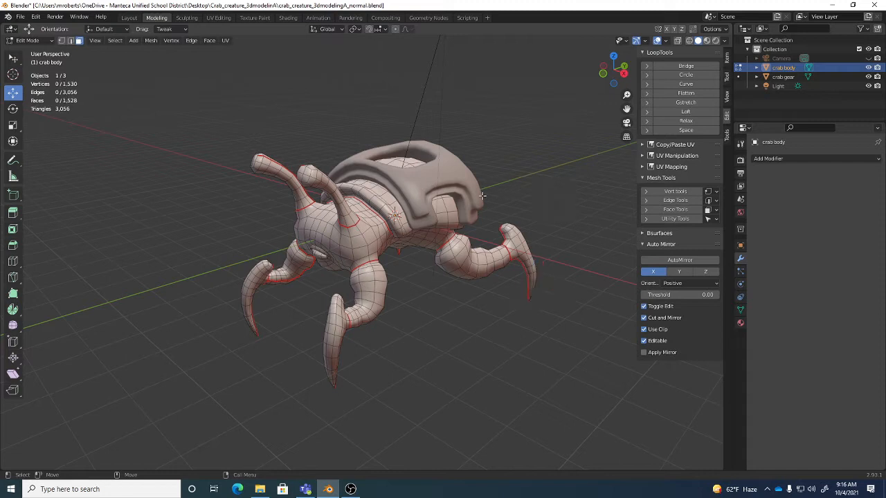
{"action": "key", "text": "Tab"}
{"action": "left_click", "coordinate": [506, 170]}
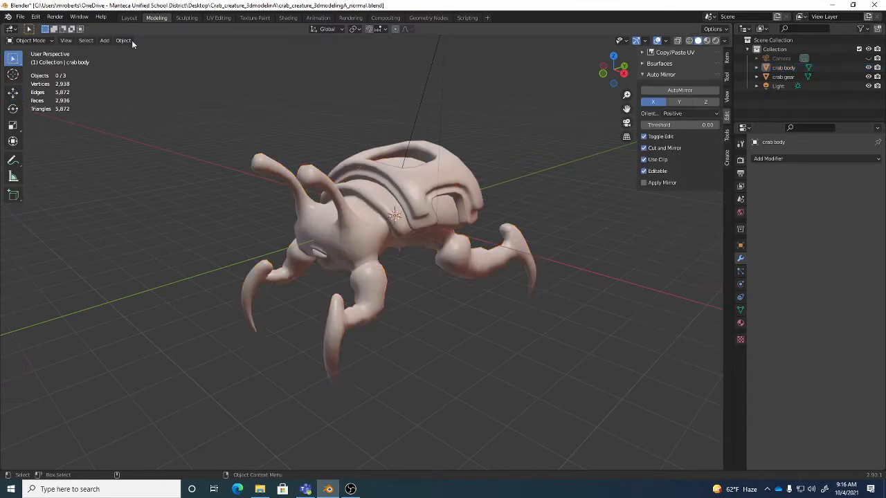
- Add a plane mesh in Object Mode and scale it up to about the creature's span
{"action": "left_click", "coordinate": [106, 40]}
{"action": "mouse_move", "coordinate": [119, 54]}
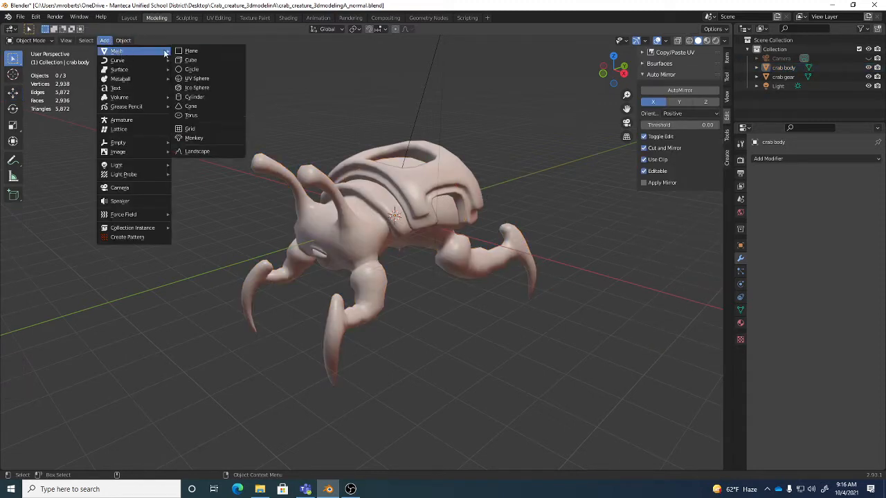
{"action": "left_click", "coordinate": [205, 50]}
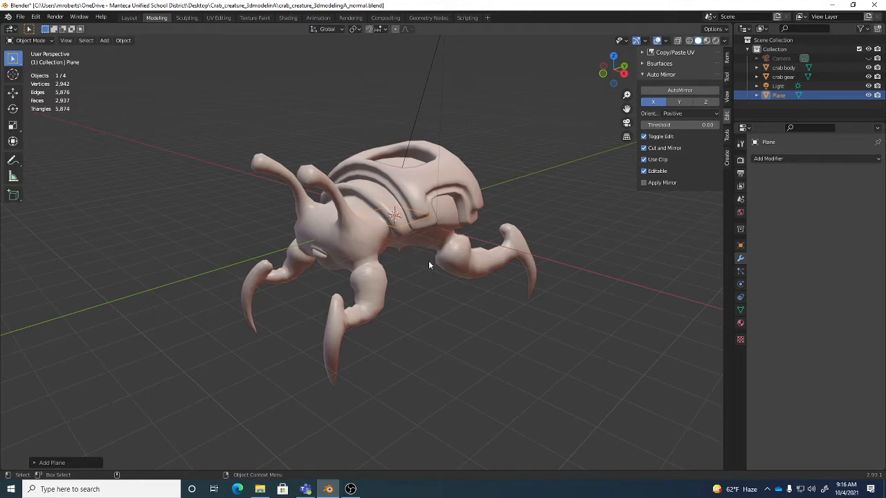
{"action": "key", "text": "shift+space"}
{"action": "key", "text": "s"}
{"action": "key", "text": "s"}
{"action": "left_click", "coordinate": [623, 304]}
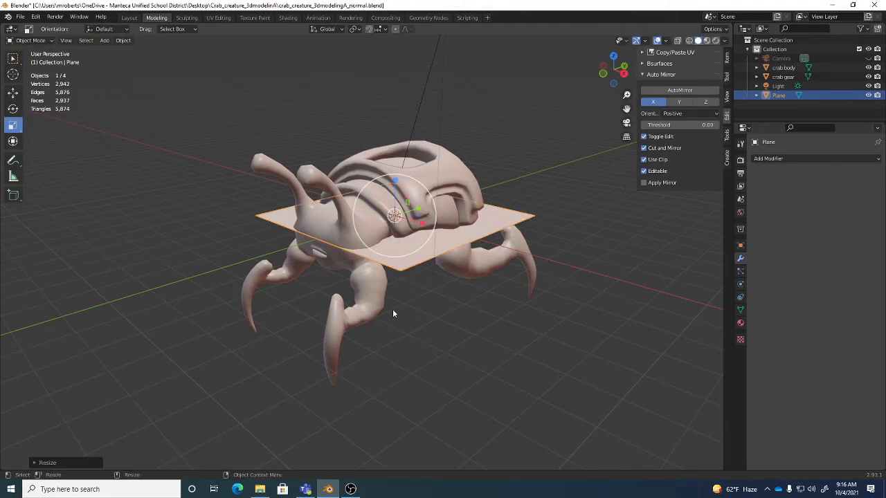
- Scale the plane up further until it extends well beyond the creature on every side
{"action": "key", "text": "s"}
{"action": "left_click", "coordinate": [594, 331]}
{"action": "key", "text": "s"}
{"action": "left_click", "coordinate": [506, 307]}
{"action": "scroll", "coordinate": [504, 307], "scroll_direction": "down", "scroll_amount": 1}
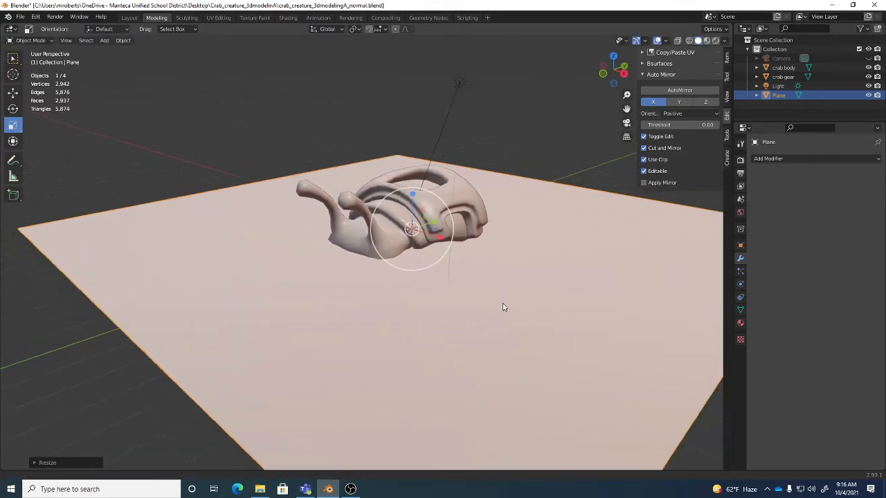
{"action": "middle_click_drag", "start_coordinate": [503, 307], "coordinate": [450, 269]}
{"action": "key", "text": "s"}
{"action": "left_click", "coordinate": [488, 279]}
{"action": "scroll", "coordinate": [487, 279], "scroll_direction": "down", "scroll_amount": 2}
- Move the plane down about 3.4 m along the Z axis to sit beneath the creature's claws as a floor
{"action": "key", "text": "shift+space"}
{"action": "key", "text": "g"}
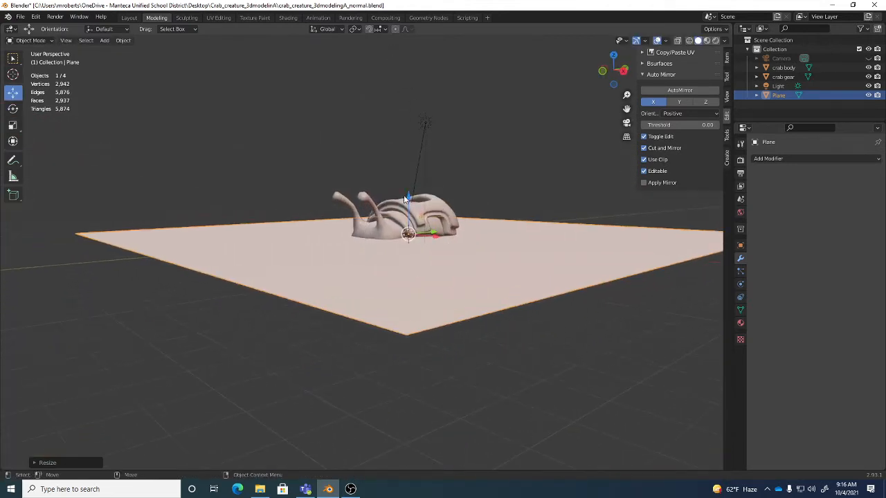
{"action": "left_click_drag", "start_coordinate": [405, 199], "coordinate": [409, 249]}
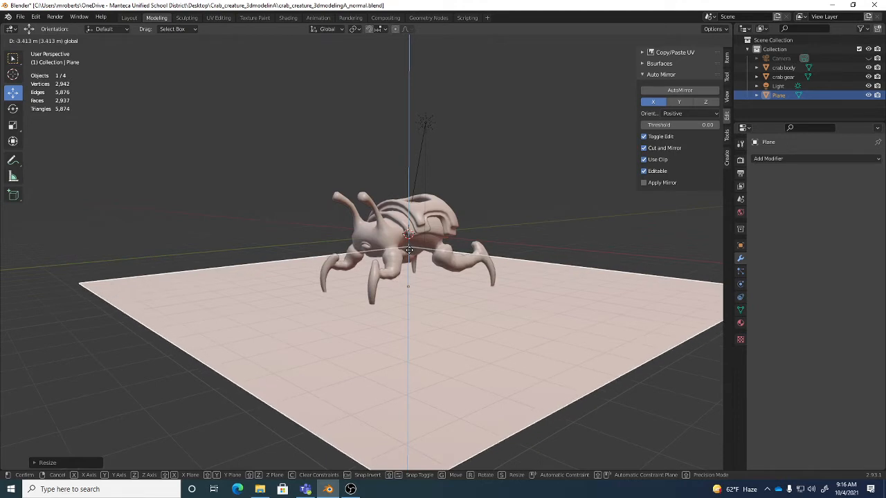
- Enlarge the lowered floor plane so it spreads past the sides of the view
{"action": "key", "text": "shift+space"}
{"action": "key", "text": "s"}
{"action": "key", "text": "s"}
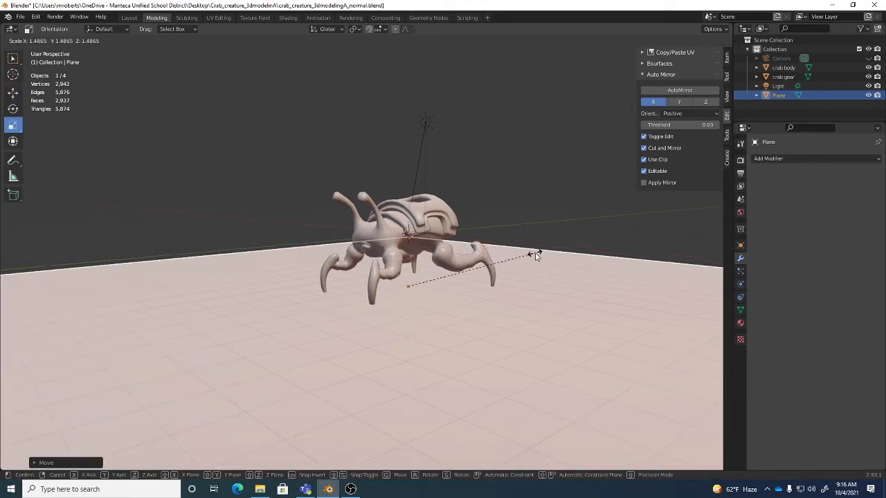
{"action": "left_click", "coordinate": [512, 257]}
{"action": "scroll", "coordinate": [515, 260], "scroll_direction": "up", "scroll_amount": 4}
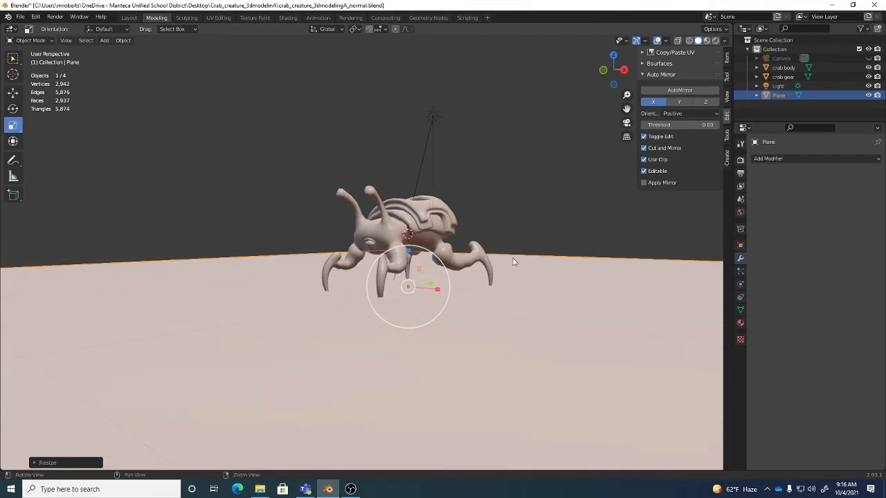
{"action": "middle_click_drag", "start_coordinate": [507, 266], "coordinate": [509, 270]}
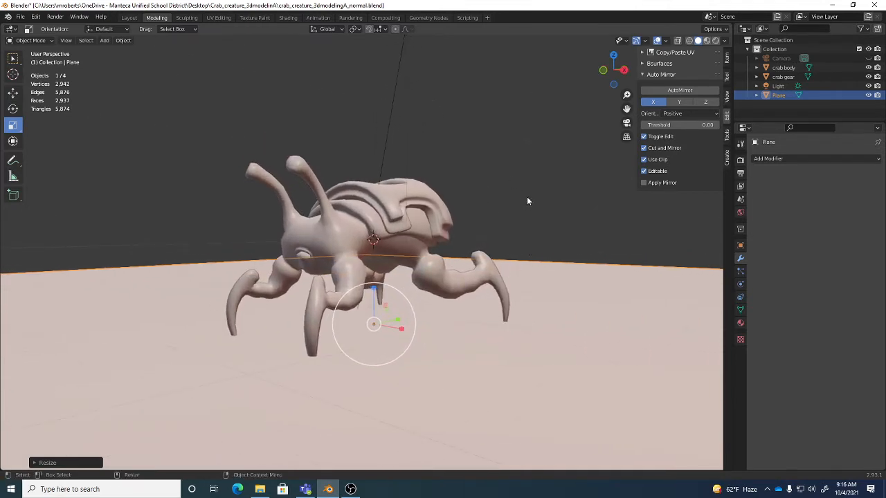
- Nudge the floor plane slightly down along Z to line up with the creature's claw tips
{"action": "middle_click_drag", "start_coordinate": [511, 214], "coordinate": [453, 221]}
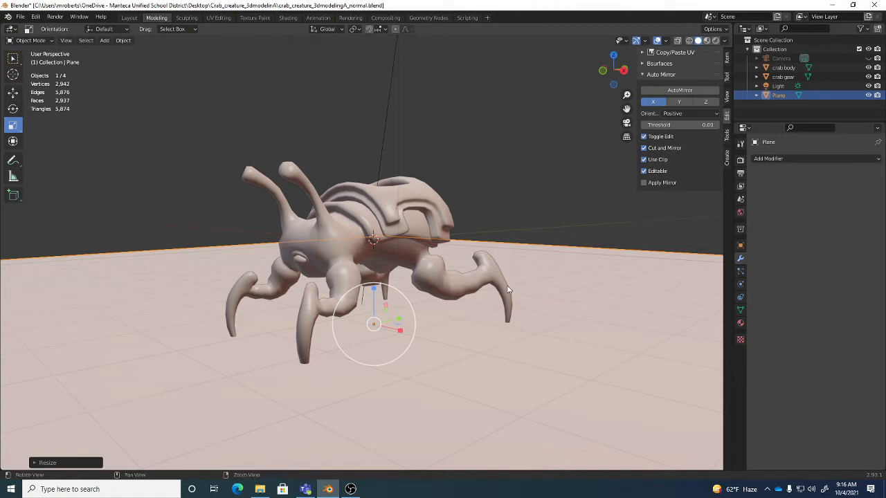
{"action": "middle_click_drag", "start_coordinate": [511, 285], "coordinate": [506, 283], "text": "alt"}
{"action": "key", "text": "w"}
{"action": "left_click_drag", "start_coordinate": [368, 285], "coordinate": [368, 288]}
{"action": "left_click_drag", "start_coordinate": [478, 268], "coordinate": [477, 270], "text": "alt"}
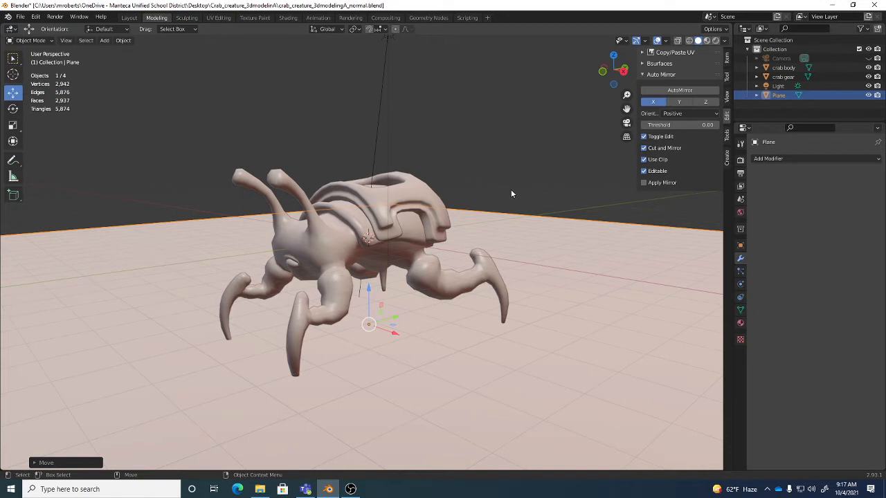
{"action": "middle_click_drag", "start_coordinate": [511, 191], "coordinate": [480, 196]}
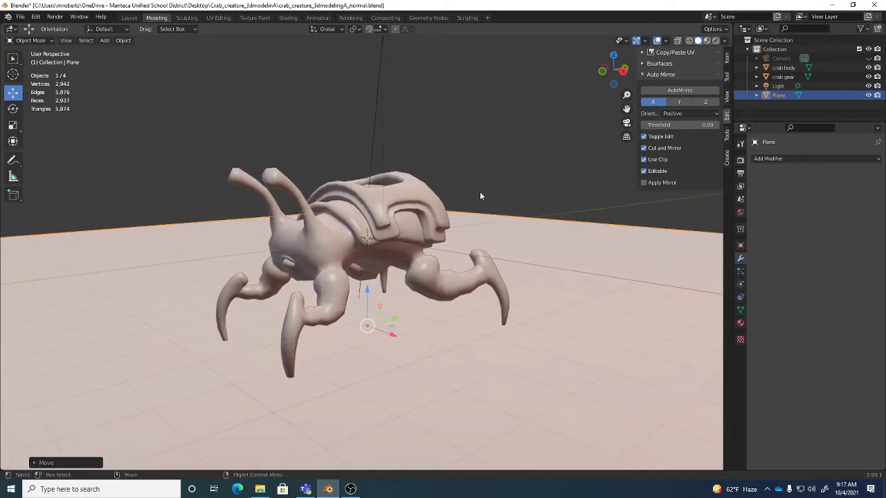
{"action": "left_click", "coordinate": [105, 40]}
{"action": "mouse_move", "coordinate": [117, 51]}
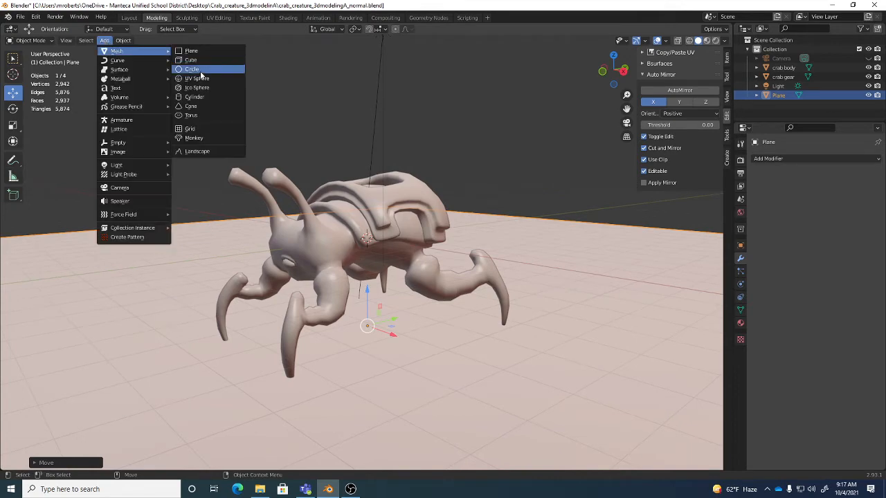
{"action": "middle_click_drag", "start_coordinate": [486, 243], "coordinate": [502, 241]}
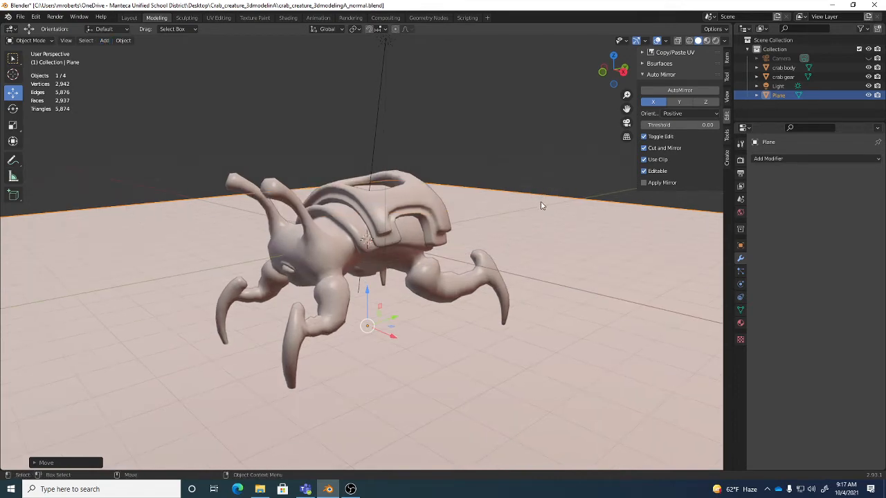
{"action": "key", "text": "Tab"}
{"action": "scroll", "coordinate": [544, 214], "scroll_direction": "down", "scroll_amount": 5}
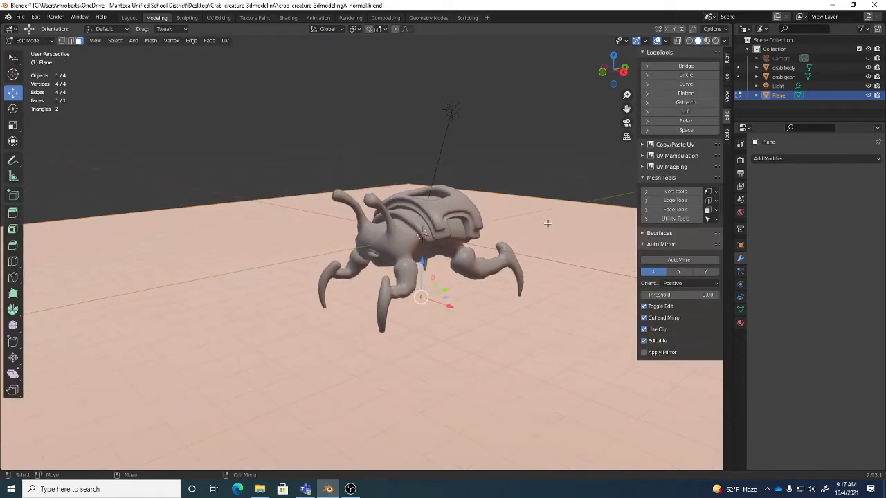
{"action": "key", "text": "Tab"}
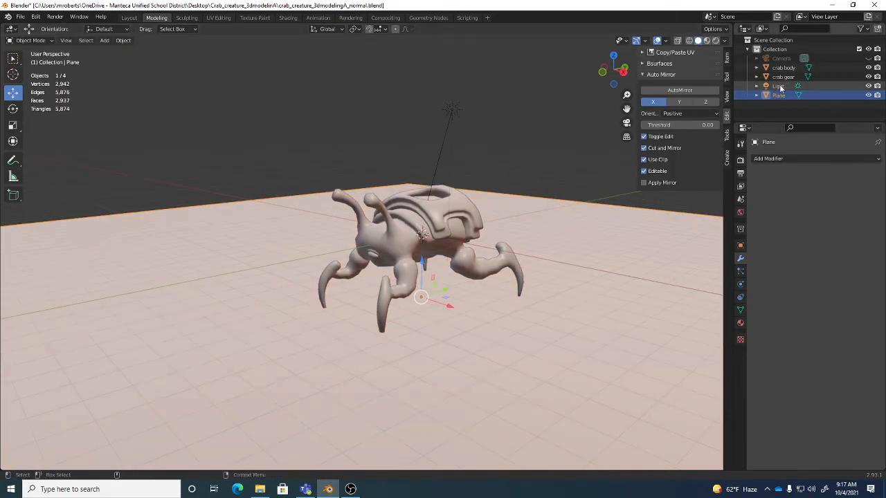
- Deselect the floor plane and save the file
{"action": "left_click", "coordinate": [560, 159]}
{"action": "middle_click_drag", "start_coordinate": [560, 159], "coordinate": [409, 222]}
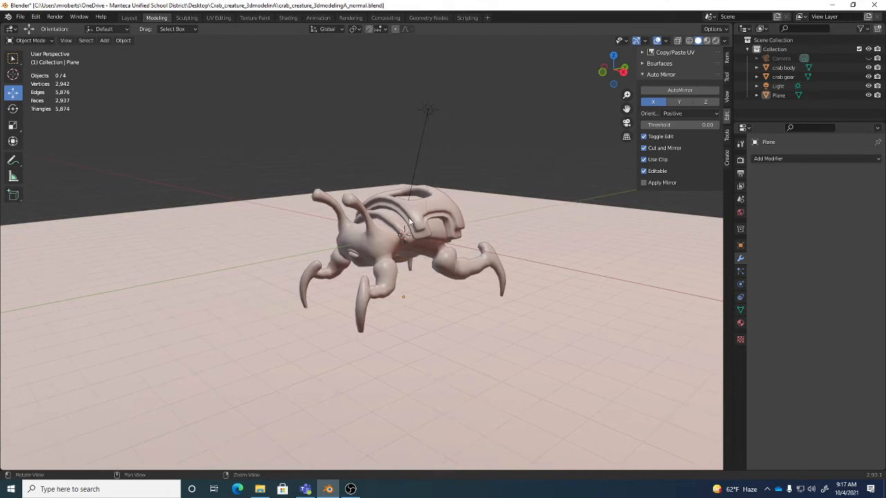
{"action": "left_click_drag", "start_coordinate": [409, 221], "coordinate": [408, 225], "text": "alt"}
{"action": "scroll", "coordinate": [416, 227], "scroll_direction": "up", "scroll_amount": 5}
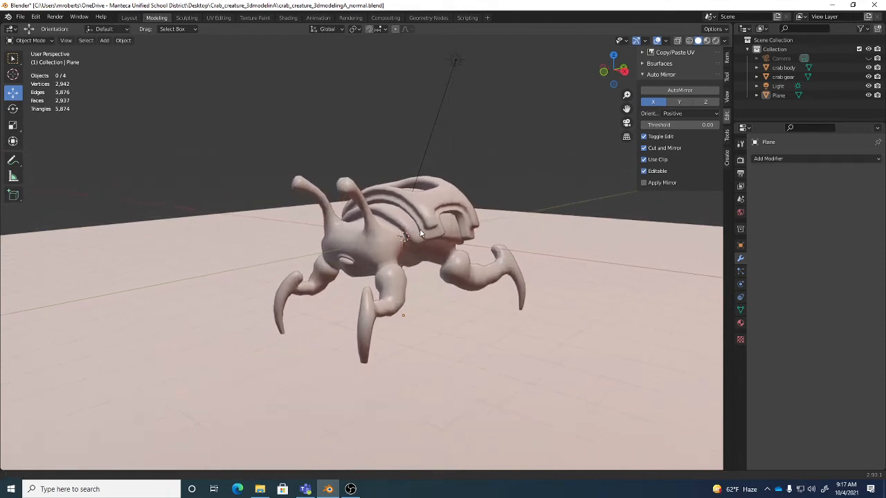
{"action": "key", "text": "ctrl+s"}
- Select the crab body, switch to the Sculpting workspace and choose the Pose brush
{"action": "left_click", "coordinate": [386, 254]}
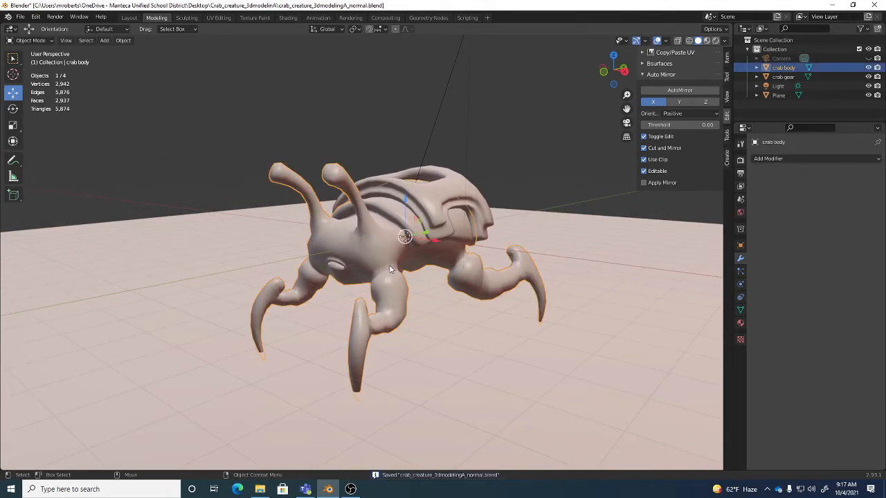
{"action": "left_click", "coordinate": [187, 19]}
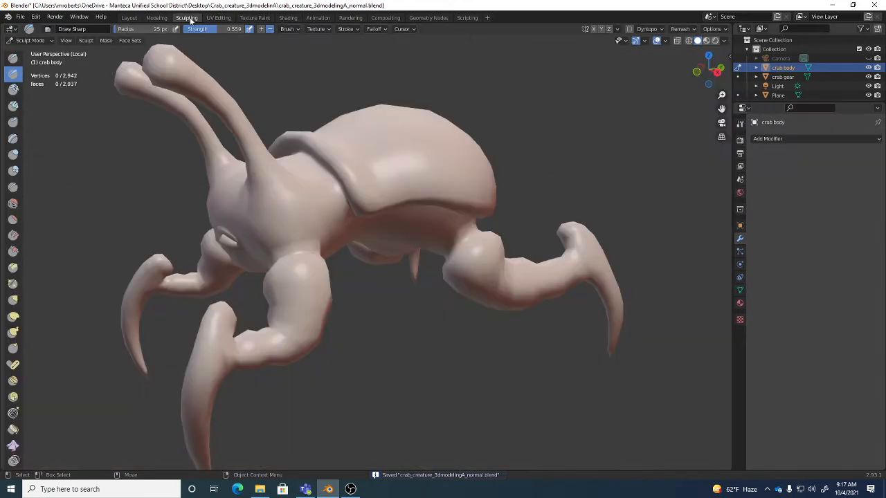
{"action": "left_click_drag", "start_coordinate": [381, 330], "coordinate": [438, 315], "text": "alt"}
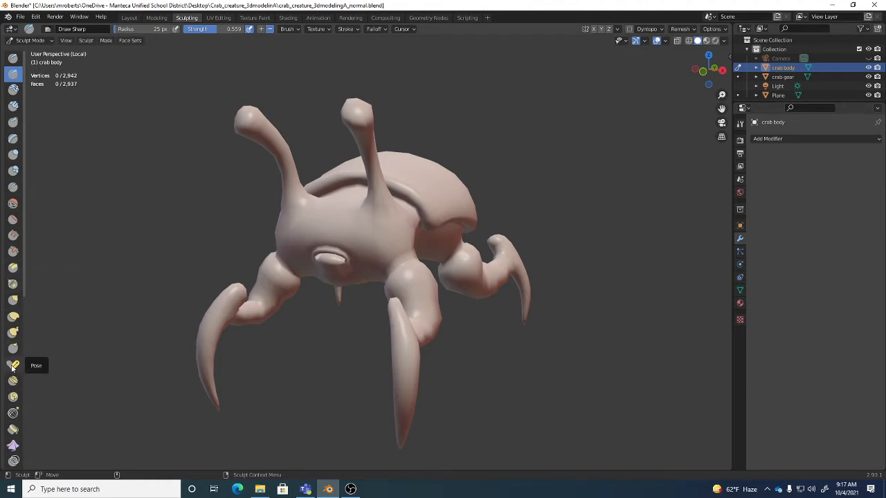
{"action": "left_click", "coordinate": [14, 366]}
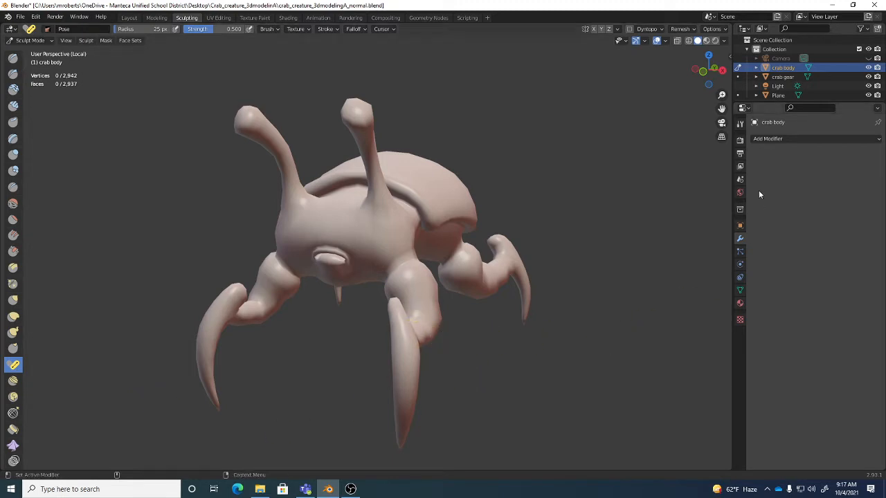
- Display the Pose brush's tool settings and check its Rotation Origins options, keeping Topology
{"action": "left_click", "coordinate": [739, 124]}
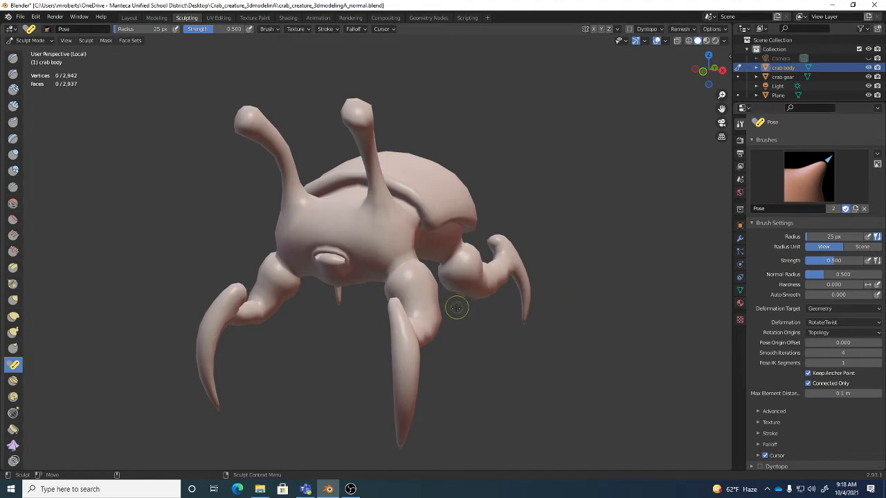
{"action": "mouse_move", "coordinate": [455, 306]}
{"action": "middle_mouse_down"}
{"action": "mouse_move", "coordinate": [464, 292]}
{"action": "mouse_move", "coordinate": [361, 298]}
{"action": "middle_mouse_up"}
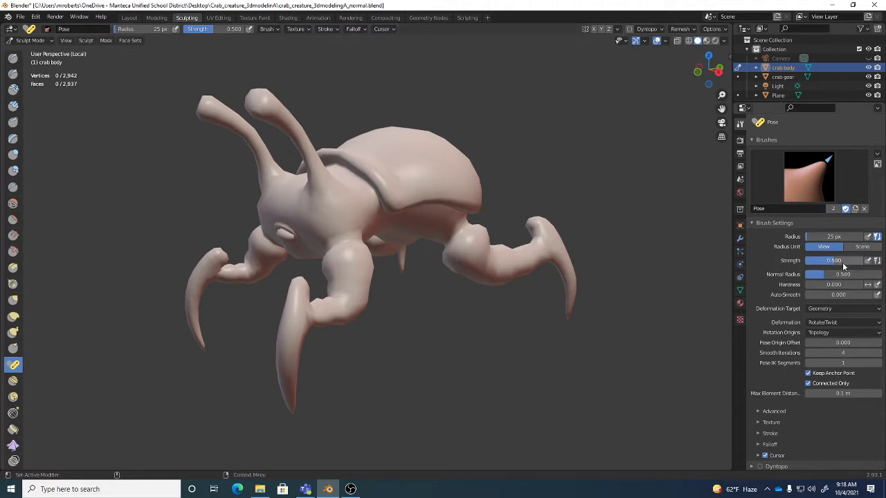
{"action": "left_click", "coordinate": [826, 333]}
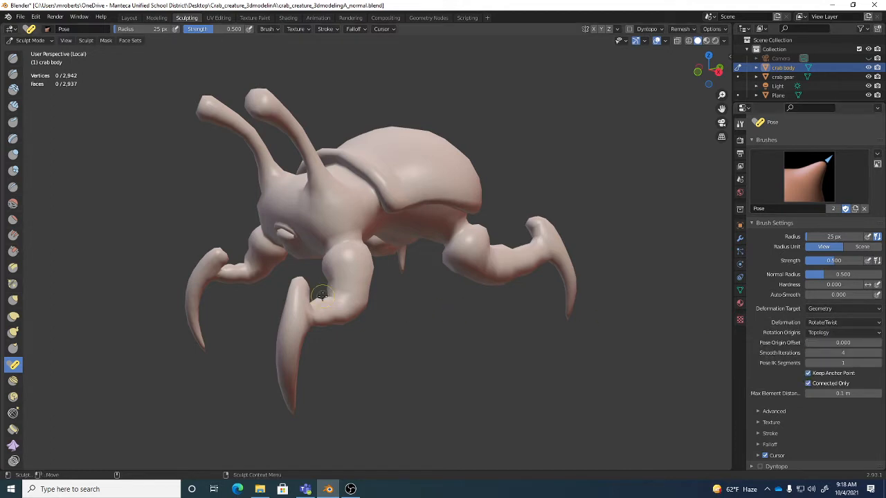
- Enlarge the Pose brush radius to 263 px and nudge the creature's front left claw with it
{"action": "key", "text": "bracketright"}
{"action": "key", "text": "bracketright"}
{"action": "key", "text": "bracketright"}
{"action": "key", "text": "bracketright"}
{"action": "key", "text": "bracketright"}
{"action": "key", "text": "bracketright"}
{"action": "key", "text": "bracketright"}
{"action": "key", "text": "bracketright"}
{"action": "key", "text": "bracketright"}
{"action": "key", "text": "bracketright"}
{"action": "key", "text": "bracketright"}
{"action": "key", "text": "bracketright"}
{"action": "key", "text": "bracketright"}
{"action": "key", "text": "bracketright"}
{"action": "key", "text": "bracketright"}
{"action": "key", "text": "bracketright"}
{"action": "key", "text": "bracketright"}
{"action": "key", "text": "bracketright"}
{"action": "key", "text": "bracketright"}
{"action": "key", "text": "bracketright"}
{"action": "key", "text": "bracketright"}
{"action": "key", "text": "bracketright"}
{"action": "key", "text": "bracketright"}
{"action": "key", "text": "bracketright"}
{"action": "key", "text": "bracketright"}
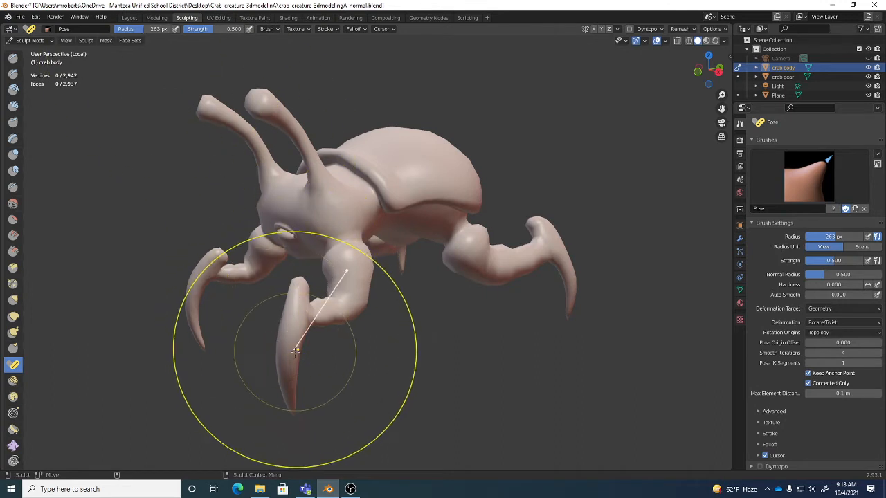
{"action": "middle_click_drag", "start_coordinate": [277, 340], "coordinate": [426, 382]}
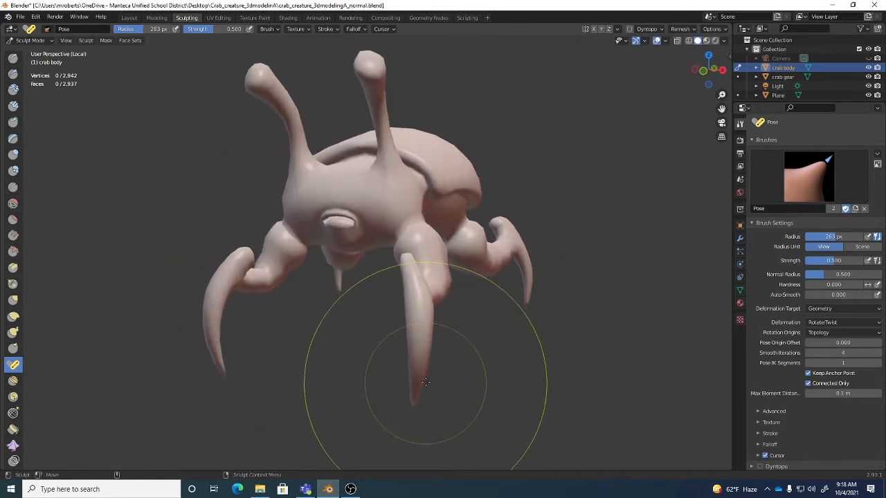
{"action": "left_click_drag", "start_coordinate": [420, 381], "coordinate": [417, 382]}
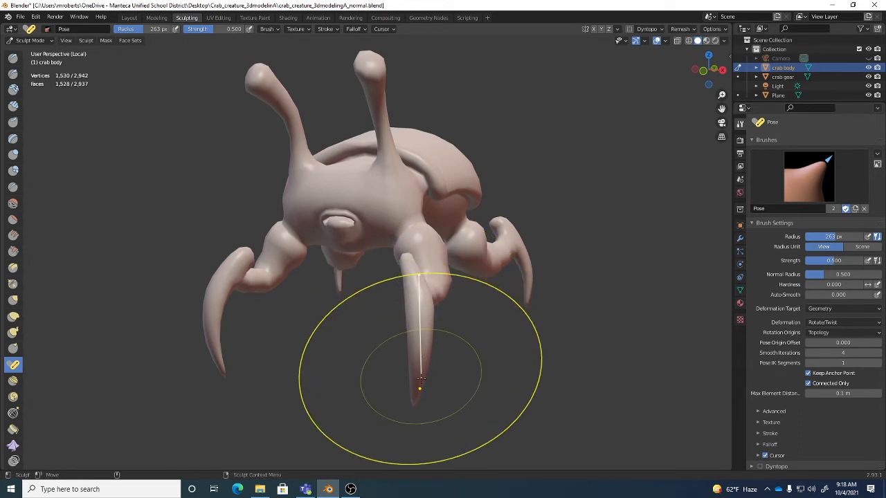
- Enlarge the Pose brush radius to 444 px and shift the front left and front right legs, swinging the right claw outward
{"action": "key", "text": "bracketright"}
{"action": "key", "text": "bracketright"}
{"action": "key", "text": "bracketright"}
{"action": "key", "text": "bracketright"}
{"action": "key", "text": "bracketright"}
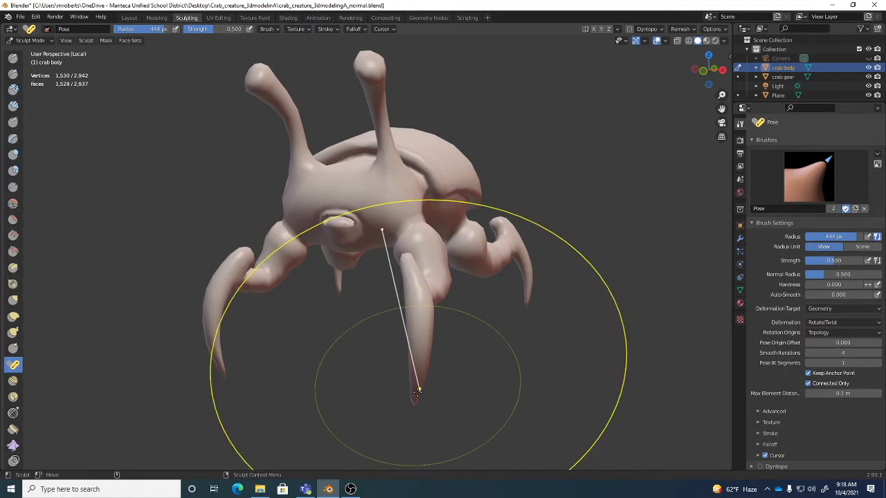
{"action": "left_click_drag", "start_coordinate": [419, 390], "coordinate": [436, 398]}
{"action": "middle_click_drag", "start_coordinate": [436, 398], "coordinate": [513, 322]}
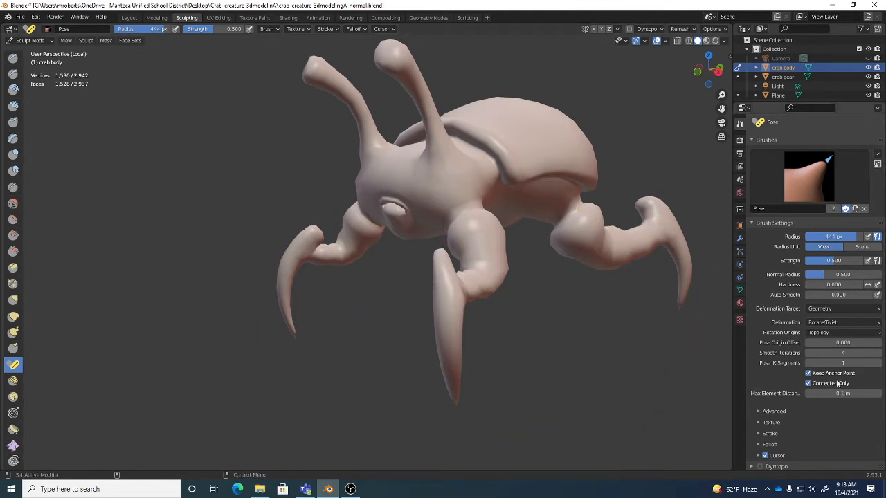
{"action": "mouse_move", "coordinate": [386, 367]}
{"action": "middle_mouse_down"}
{"action": "mouse_move", "coordinate": [391, 328]}
{"action": "mouse_move", "coordinate": [408, 335]}
{"action": "middle_mouse_up"}
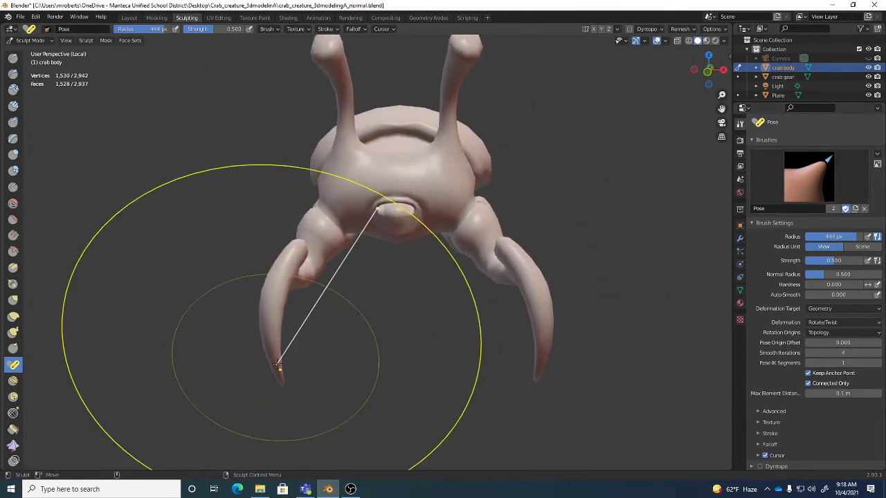
{"action": "left_click_drag", "start_coordinate": [275, 367], "coordinate": [258, 351]}
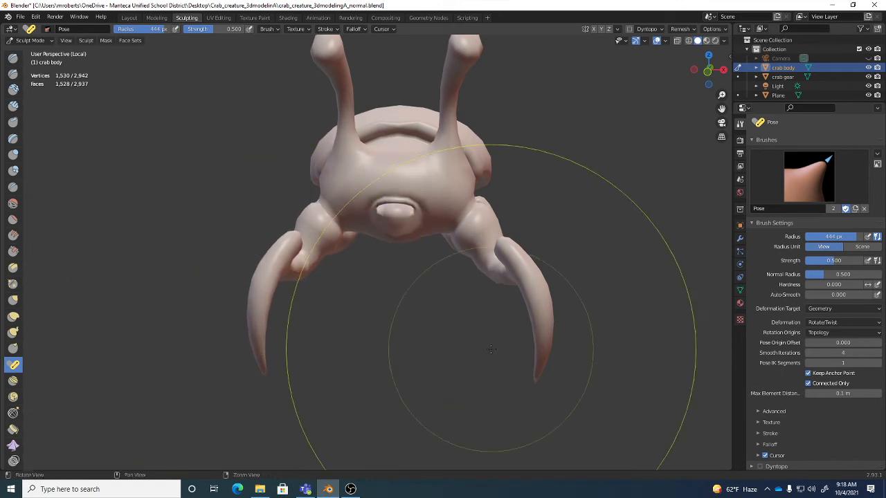
- Reduce the Pose brush radius to 261 px and raise Pose IK Segments to 5
{"action": "middle_click_drag", "start_coordinate": [462, 360], "coordinate": [458, 353]}
{"action": "key", "text": "bracketleft"}
{"action": "key", "text": "bracketleft"}
{"action": "key", "text": "bracketleft"}
{"action": "key", "text": "bracketleft"}
{"action": "key", "text": "bracketleft"}
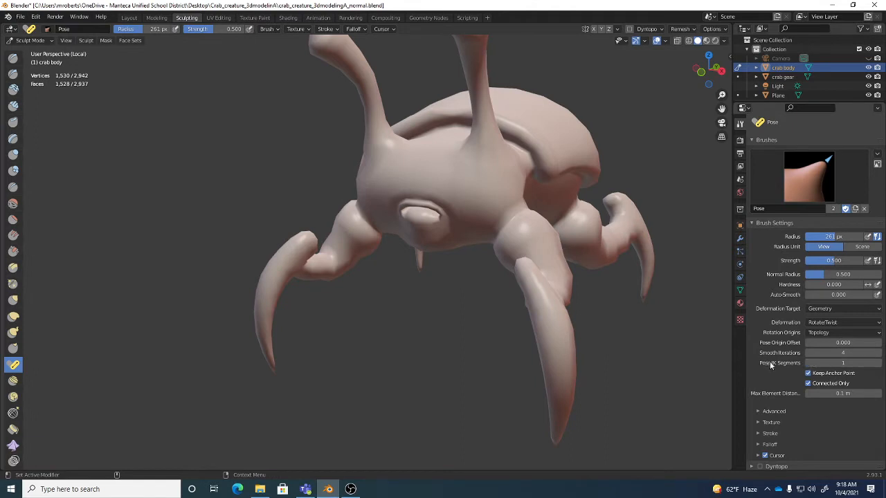
{"action": "left_click", "coordinate": [879, 366]}
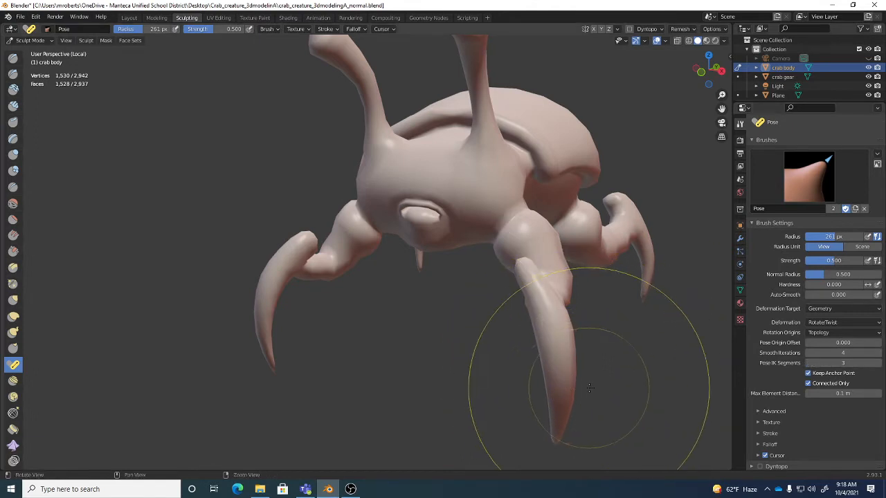
{"action": "middle_click_drag", "start_coordinate": [589, 388], "coordinate": [469, 395]}
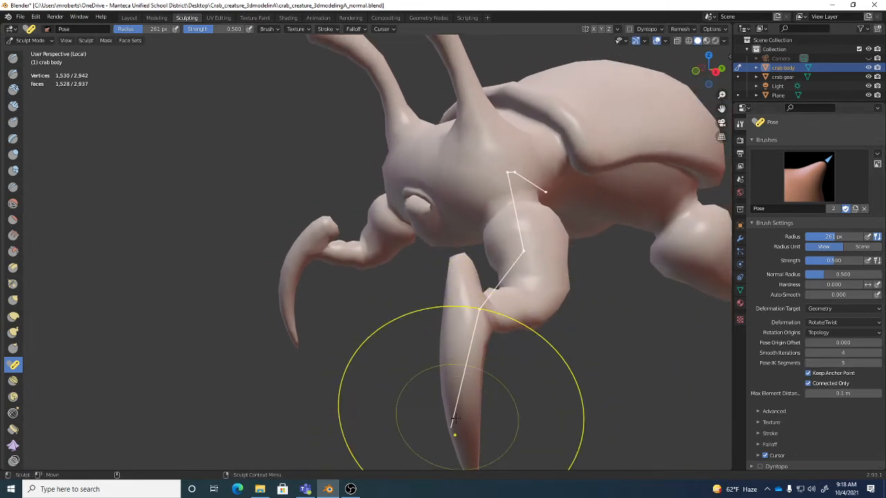
- Reduce the Pose brush radius to 170 px and bend the front left leg by its claw
{"action": "key", "text": "bracketleft"}
{"action": "key", "text": "bracketleft"}
{"action": "key", "text": "bracketleft"}
{"action": "key", "text": "bracketleft"}
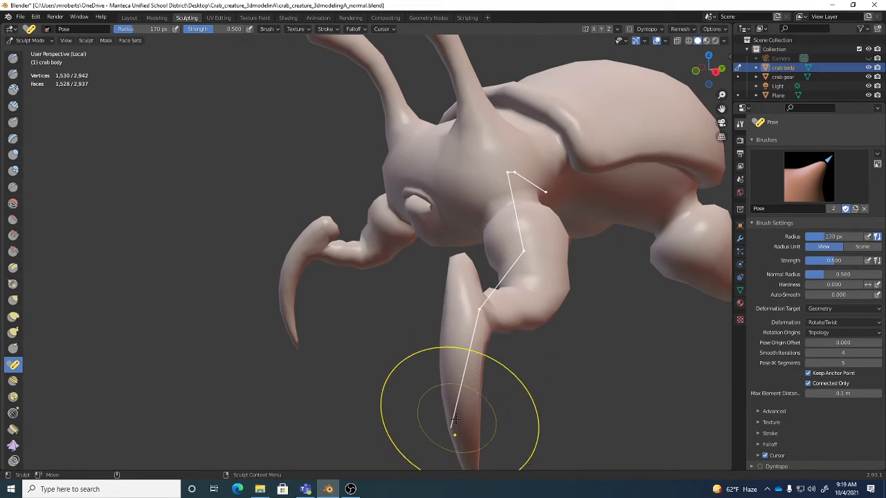
{"action": "middle_click_drag", "start_coordinate": [456, 416], "coordinate": [425, 419]}
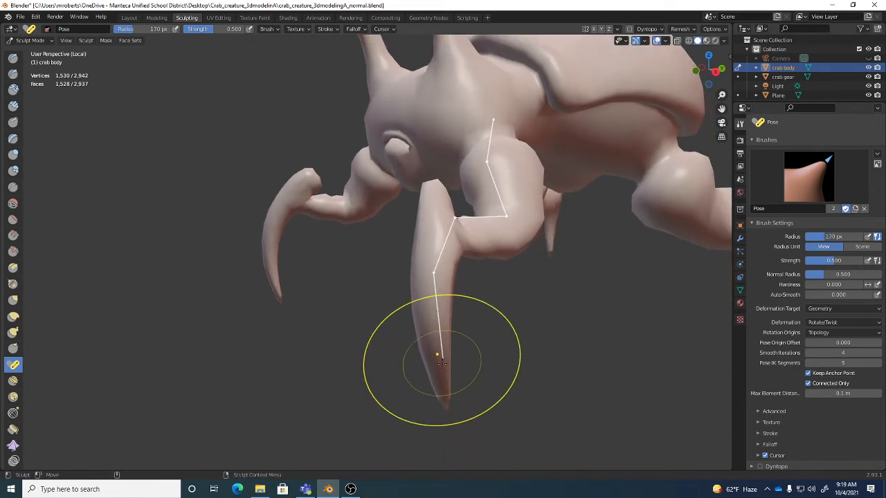
{"action": "mouse_move", "coordinate": [440, 365]}
{"action": "left_mouse_down"}
{"action": "mouse_move", "coordinate": [425, 377]}
{"action": "mouse_move", "coordinate": [441, 318]}
{"action": "mouse_move", "coordinate": [433, 422]}
{"action": "mouse_move", "coordinate": [438, 416]}
{"action": "left_mouse_up"}
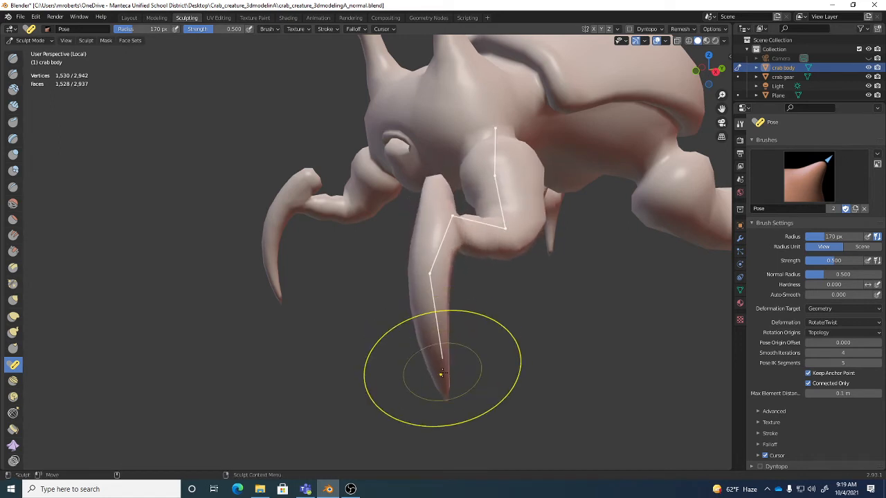
- Enlarge the Pose brush radius to 231 px and repose the front left leg, swinging its claw tip forward
{"action": "key", "text": "bracketright"}
{"action": "key", "text": "bracketright"}
{"action": "key", "text": "bracketright"}
{"action": "left_click_drag", "start_coordinate": [443, 385], "coordinate": [451, 386]}
{"action": "middle_click_drag", "start_coordinate": [451, 386], "coordinate": [509, 378]}
{"action": "mouse_move", "coordinate": [446, 364]}
{"action": "left_mouse_down"}
{"action": "mouse_move", "coordinate": [434, 296]}
{"action": "mouse_move", "coordinate": [443, 279]}
{"action": "mouse_move", "coordinate": [452, 282]}
{"action": "left_mouse_up"}
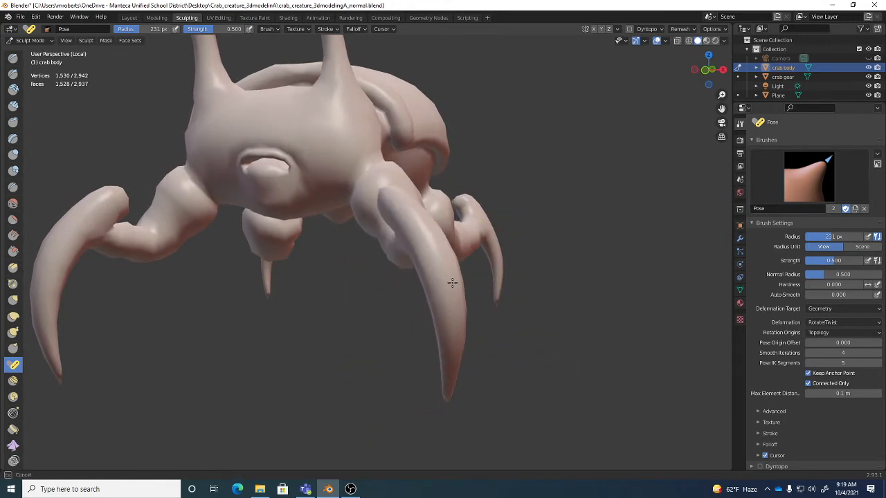
{"action": "middle_click_drag", "start_coordinate": [489, 293], "coordinate": [355, 326]}
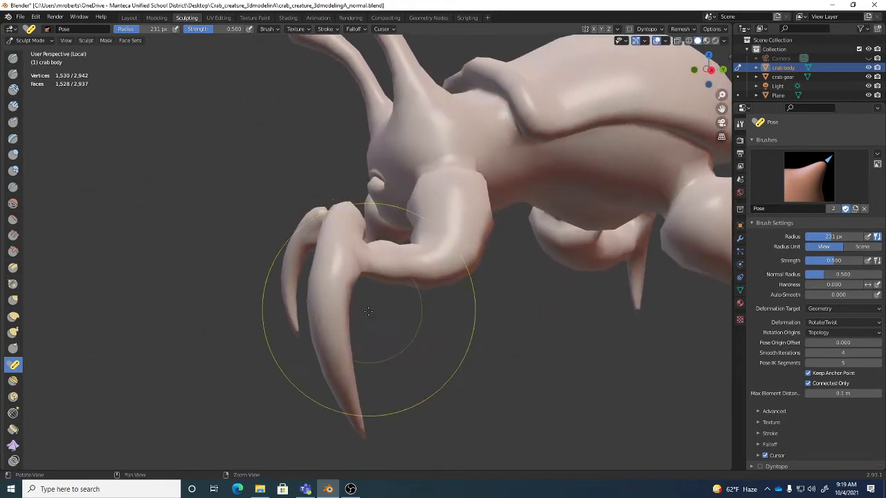
{"action": "left_click_drag", "start_coordinate": [351, 413], "coordinate": [265, 384]}
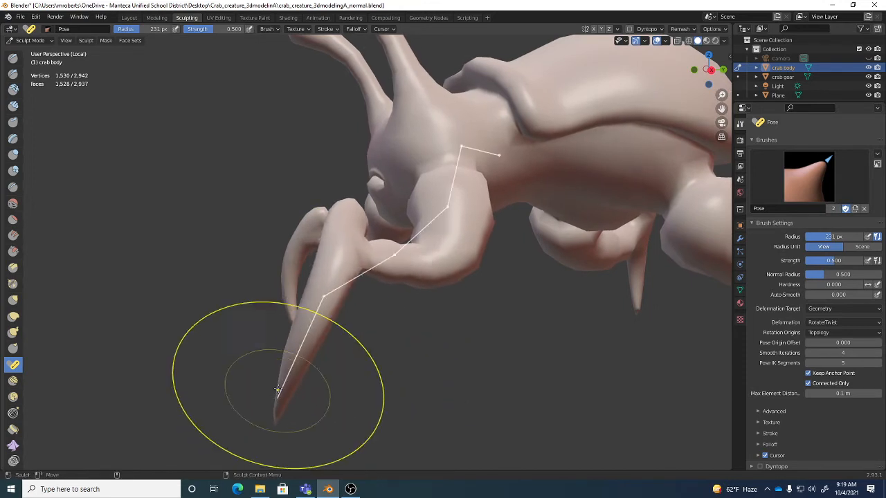
{"action": "mouse_move", "coordinate": [336, 257]}
{"action": "middle_mouse_down"}
{"action": "mouse_move", "coordinate": [326, 258]}
{"action": "mouse_move", "coordinate": [353, 285]}
{"action": "mouse_move", "coordinate": [346, 374]}
{"action": "middle_mouse_up"}
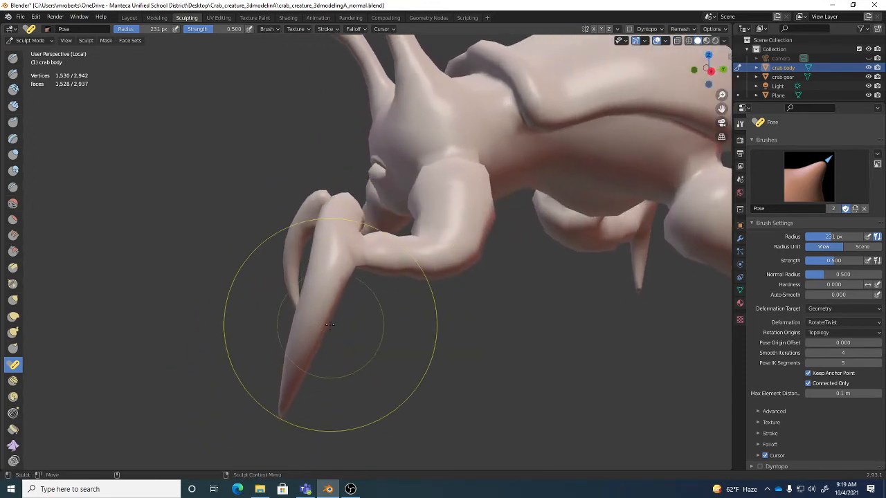
- Switch the Pose brush deformation to Scale/Translate and reposition the front left claw forward and outward
{"action": "left_click", "coordinate": [831, 323]}
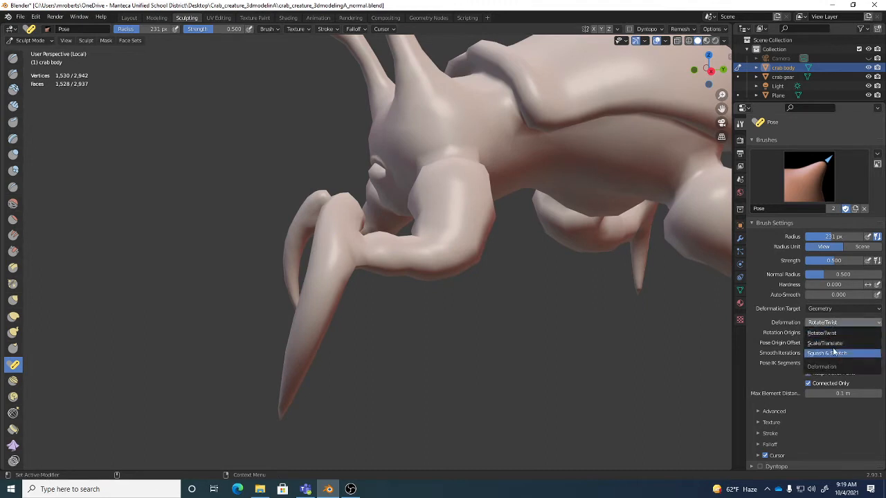
{"action": "left_click", "coordinate": [834, 345]}
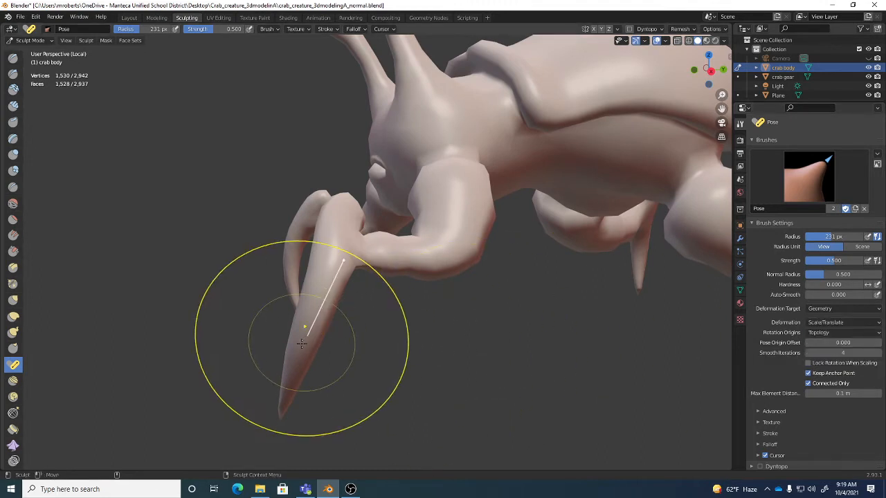
{"action": "mouse_move", "coordinate": [307, 347]}
{"action": "left_mouse_down"}
{"action": "mouse_move", "coordinate": [288, 335]}
{"action": "mouse_move", "coordinate": [342, 247]}
{"action": "mouse_move", "coordinate": [315, 239]}
{"action": "mouse_move", "coordinate": [328, 245]}
{"action": "mouse_move", "coordinate": [312, 283]}
{"action": "left_mouse_up"}
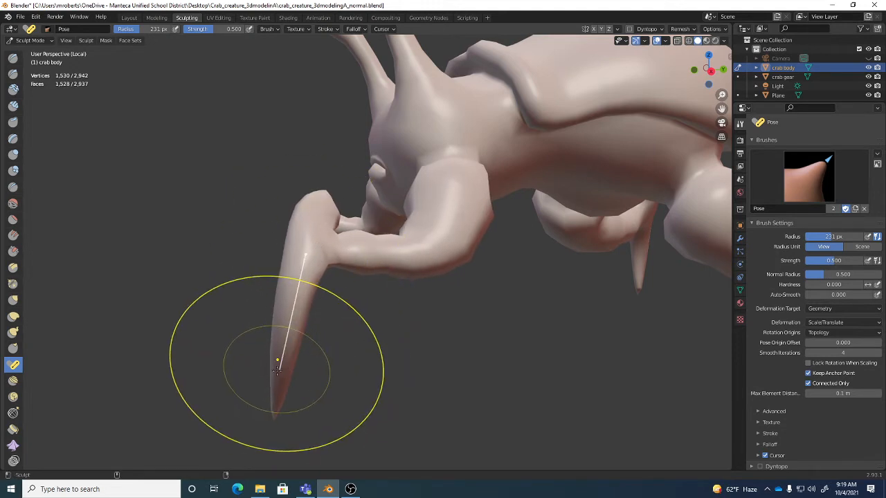
{"action": "left_click_drag", "start_coordinate": [278, 359], "coordinate": [263, 351]}
{"action": "middle_click_drag", "start_coordinate": [295, 350], "coordinate": [536, 368]}
{"action": "left_click_drag", "start_coordinate": [539, 366], "coordinate": [554, 374]}
- Return the deformation to Rotate/Twist, reduce the radius to 97 px and bend the front left claw tip outward
{"action": "left_click", "coordinate": [825, 322]}
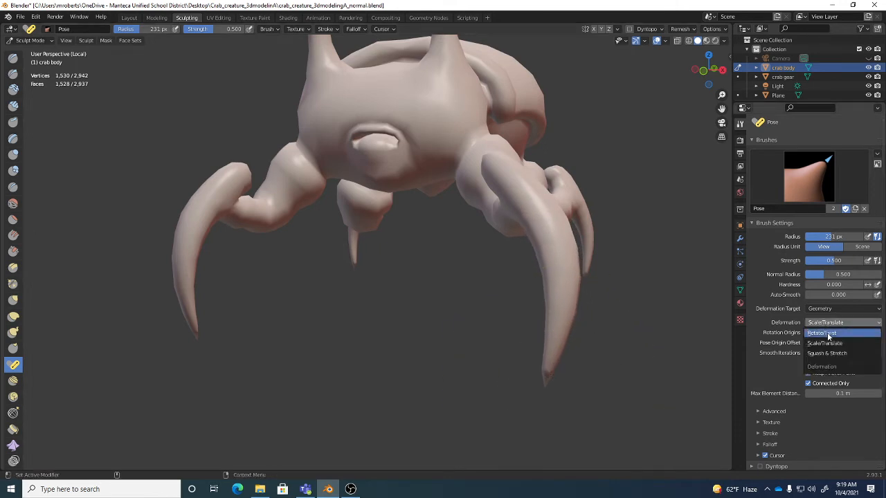
{"action": "left_click", "coordinate": [865, 333]}
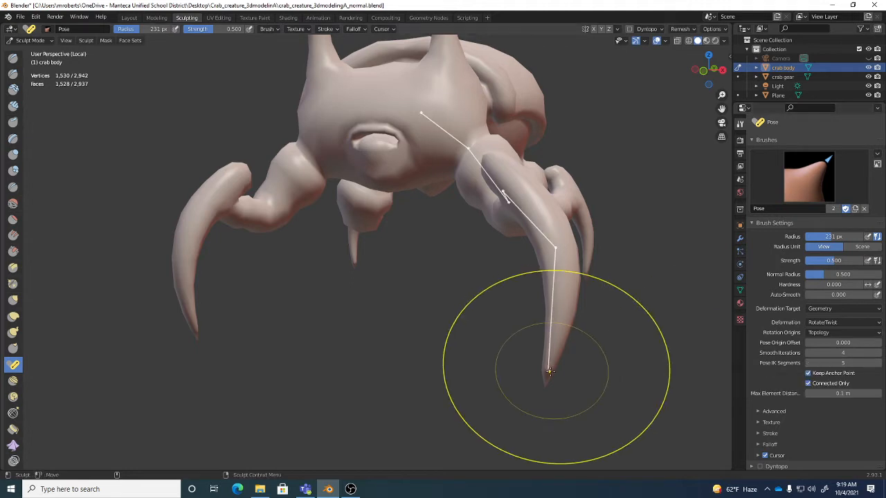
{"action": "key", "text": "bracketleft"}
{"action": "key", "text": "bracketleft"}
{"action": "key", "text": "bracketleft"}
{"action": "key", "text": "bracketleft"}
{"action": "key", "text": "bracketleft"}
{"action": "key", "text": "bracketleft"}
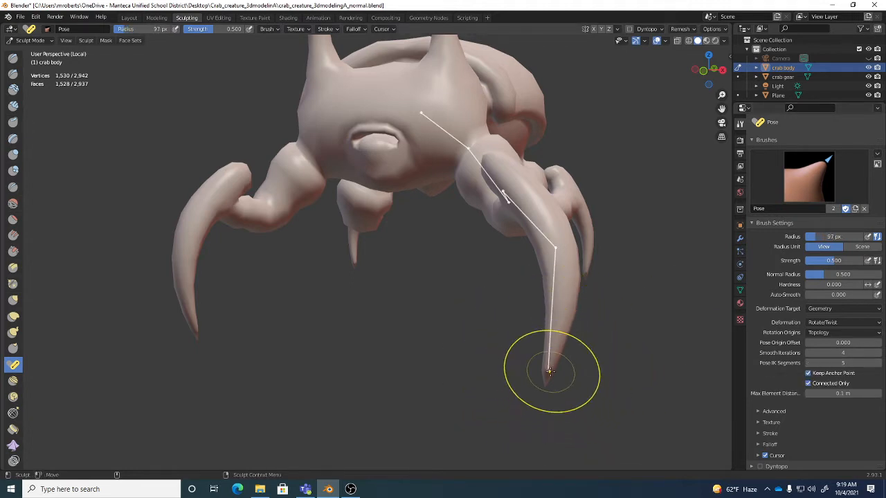
{"action": "left_click_drag", "start_coordinate": [546, 361], "coordinate": [570, 363]}
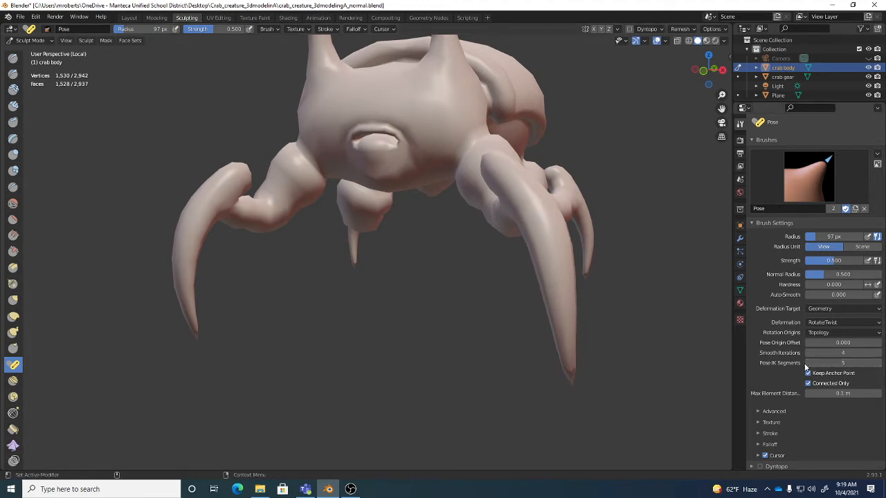
- Set Pose IK Segments to 1 and enlarge the Pose brush radius to 161 px over an antenna
{"action": "left_click_drag", "start_coordinate": [407, 289], "coordinate": [497, 225], "text": "alt"}
{"action": "scroll", "coordinate": [509, 290], "scroll_direction": "down", "scroll_amount": 3}
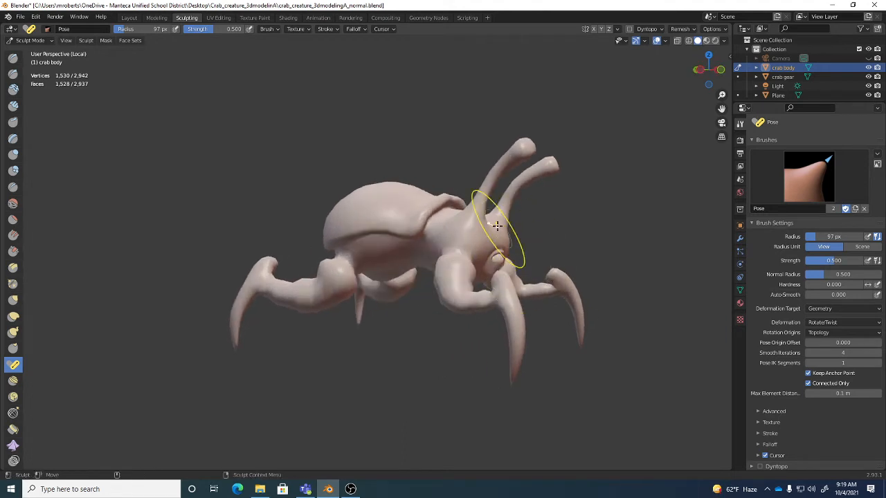
{"action": "key", "text": "f"}
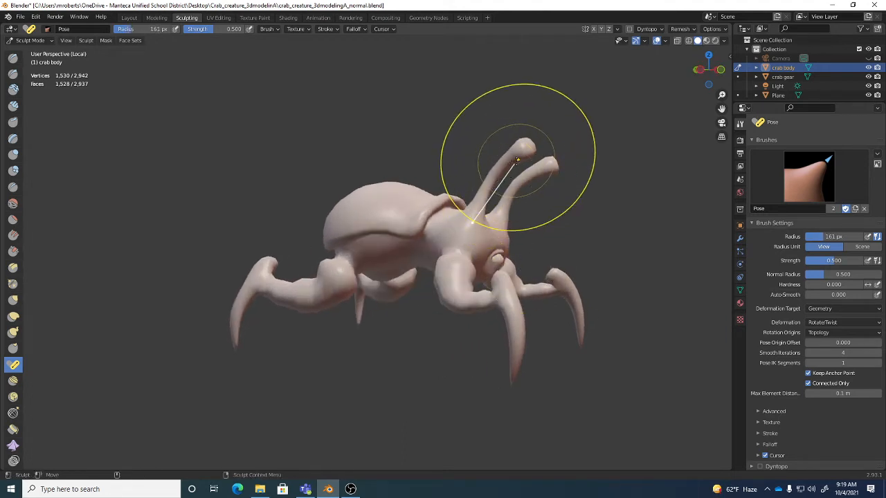
{"action": "left_click", "coordinate": [520, 158]}
- Rotate the hind right leg's lower segment and adjust its claw with the Pose brush
{"action": "left_click_drag", "start_coordinate": [470, 219], "coordinate": [519, 211], "text": "alt"}
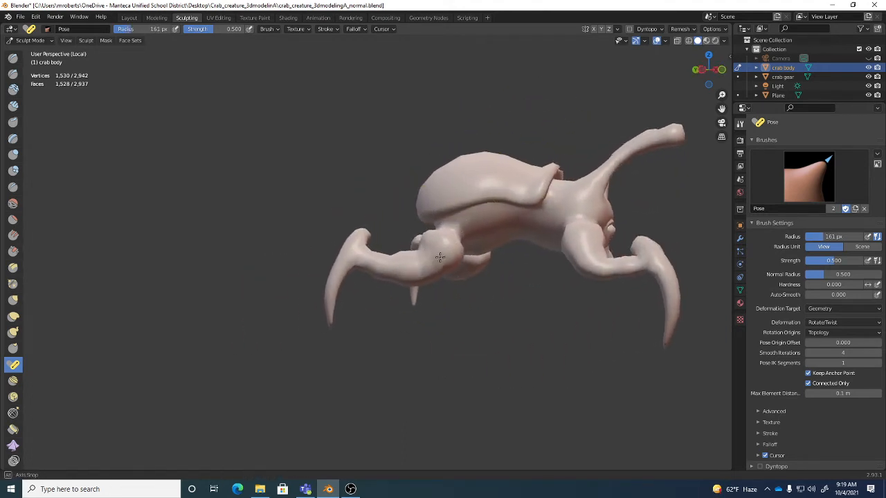
{"action": "left_click_drag", "start_coordinate": [353, 257], "coordinate": [369, 249]}
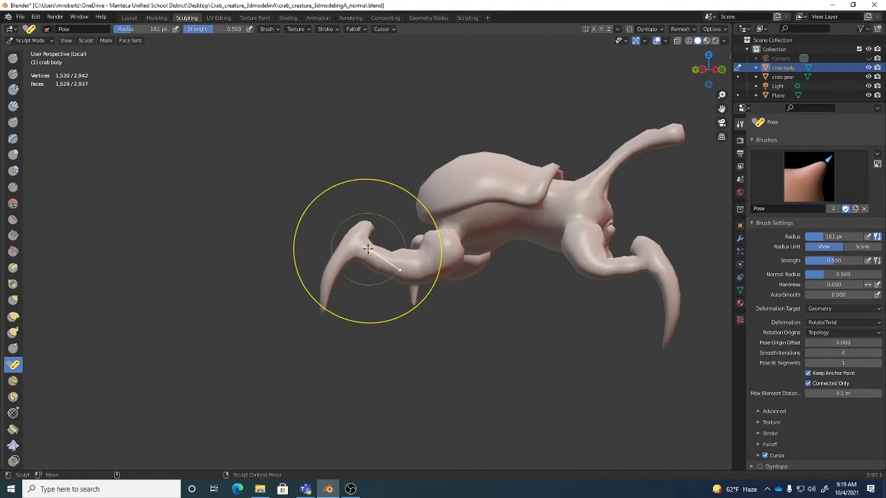
{"action": "left_click_drag", "start_coordinate": [321, 298], "coordinate": [339, 306]}
{"action": "left_click_drag", "start_coordinate": [339, 306], "coordinate": [462, 307], "text": "alt"}
{"action": "left_click_drag", "start_coordinate": [322, 314], "coordinate": [332, 314]}
- Raise Pose IK Segments to 6, reduce the radius to 83 px and pull the hind left claw tip outward
{"action": "mouse_move", "coordinate": [314, 318]}
{"action": "left_mouse_down", "text": "alt"}
{"action": "mouse_move", "coordinate": [390, 322]}
{"action": "mouse_move", "coordinate": [353, 319]}
{"action": "mouse_move", "coordinate": [367, 306]}
{"action": "mouse_move", "coordinate": [399, 303]}
{"action": "mouse_move", "coordinate": [513, 324]}
{"action": "left_mouse_up", "text": "alt"}
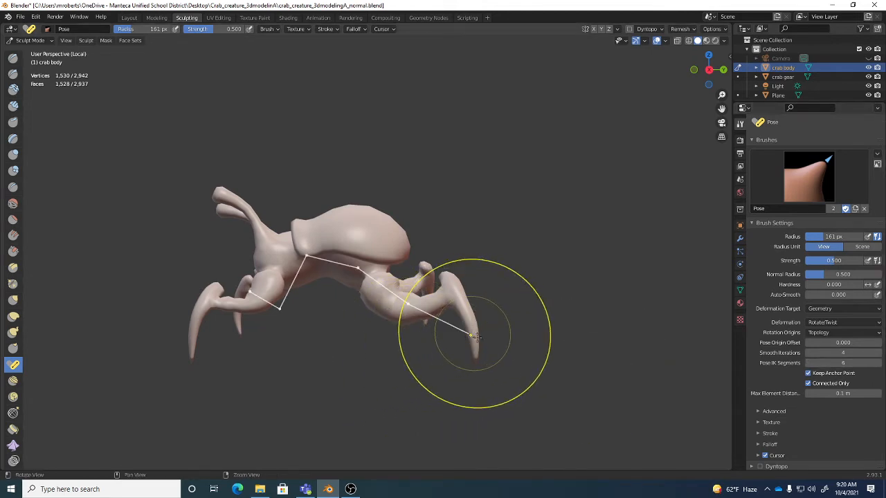
{"action": "scroll", "coordinate": [465, 322], "scroll_direction": "up", "scroll_amount": 3}
{"action": "key", "text": "bracketleft"}
{"action": "key", "text": "bracketleft"}
{"action": "key", "text": "bracketleft"}
{"action": "key", "text": "bracketleft"}
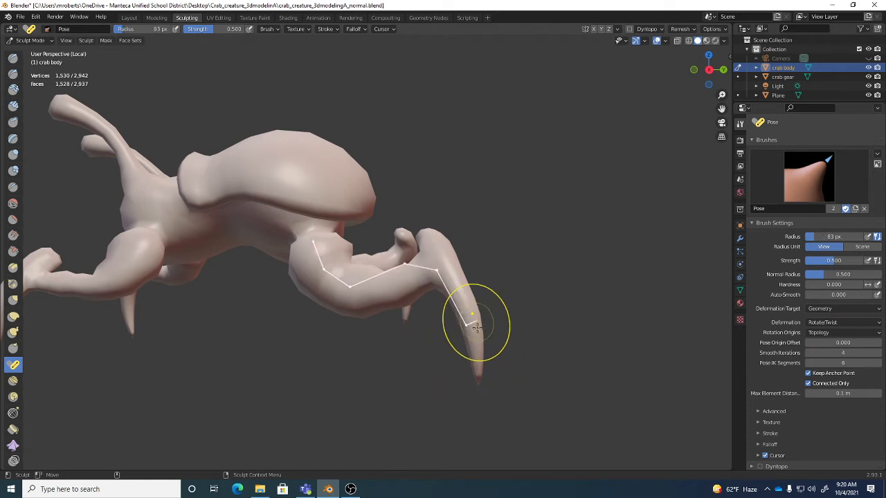
{"action": "left_click_drag", "start_coordinate": [476, 327], "coordinate": [399, 385]}
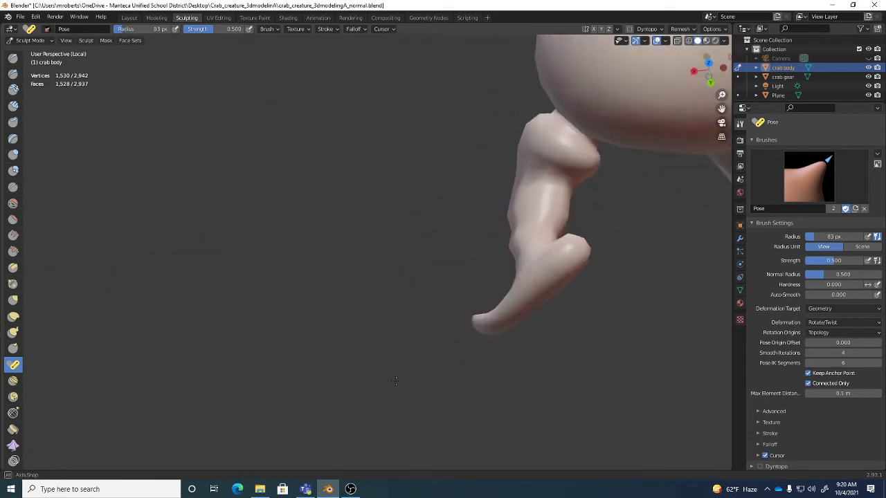
{"action": "left_click_drag", "start_coordinate": [476, 327], "coordinate": [450, 323]}
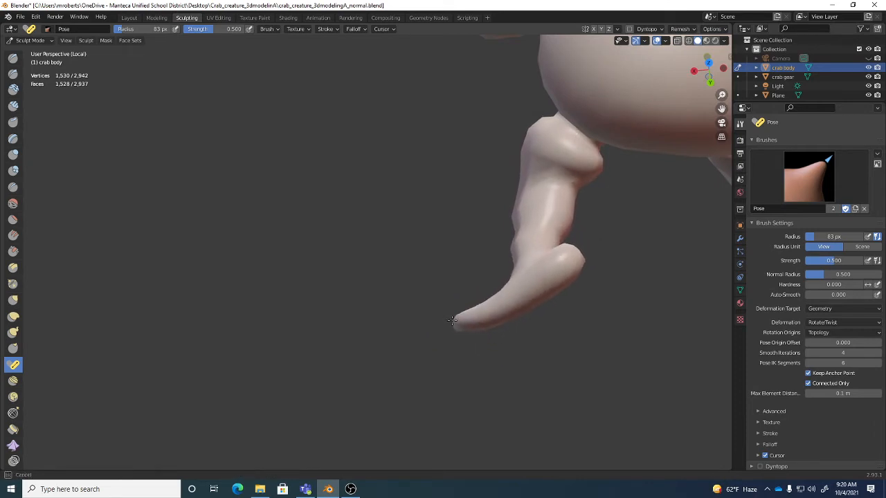
- Switch the Pose brush deformation to Scale/Translate and adjust the hind left claw's tip
{"action": "left_click", "coordinate": [834, 322]}
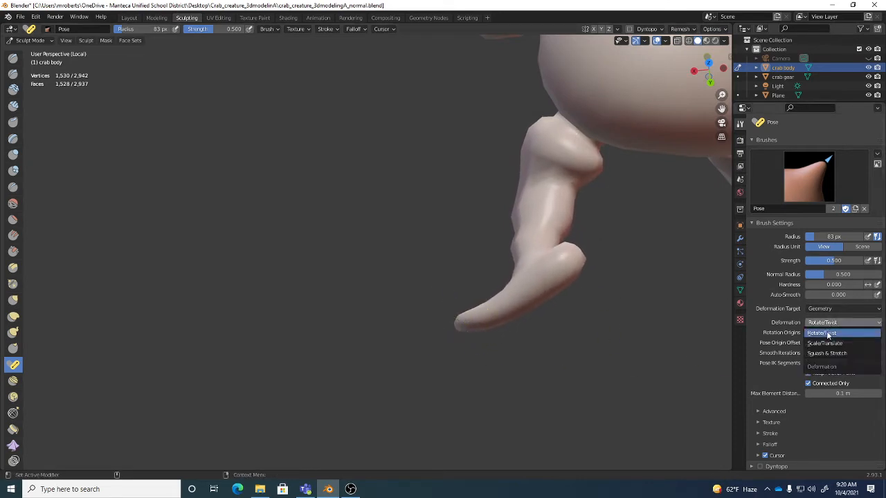
{"action": "left_click", "coordinate": [828, 343]}
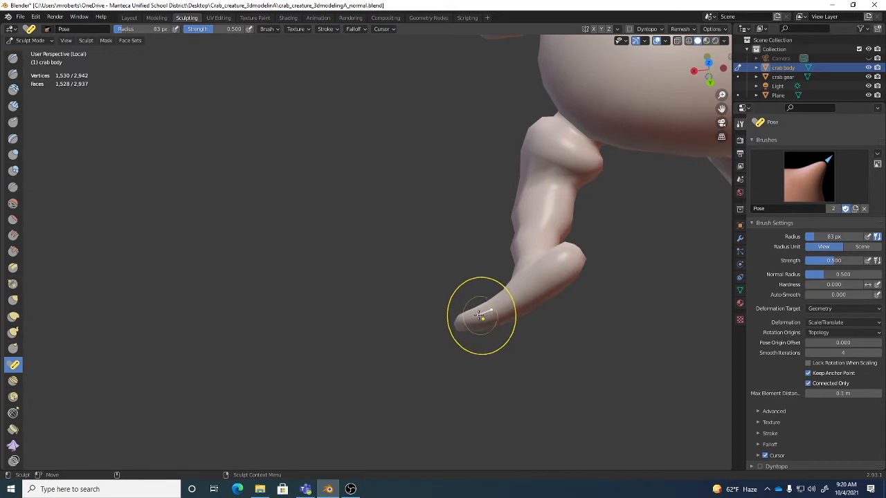
{"action": "left_click_drag", "start_coordinate": [524, 299], "coordinate": [499, 312]}
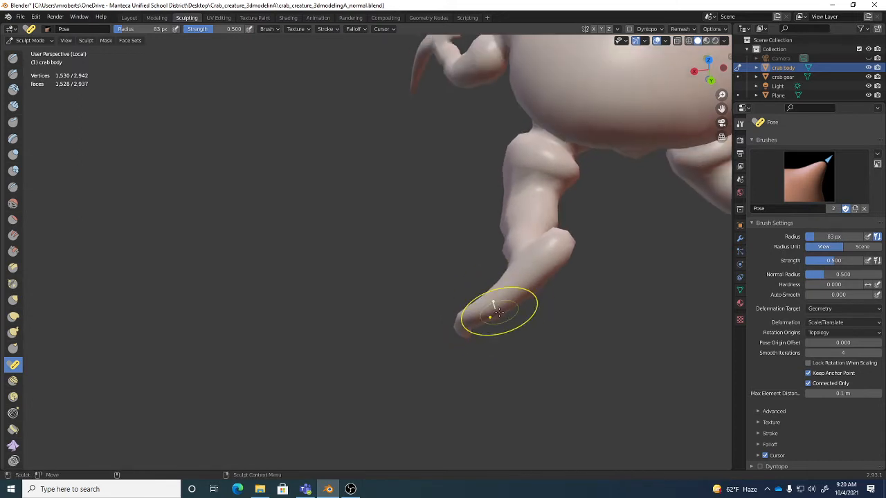
- Enlarge the Pose brush radius to 388 px and pull the hind left leg outward from its lower segment
{"action": "key", "text": "f"}
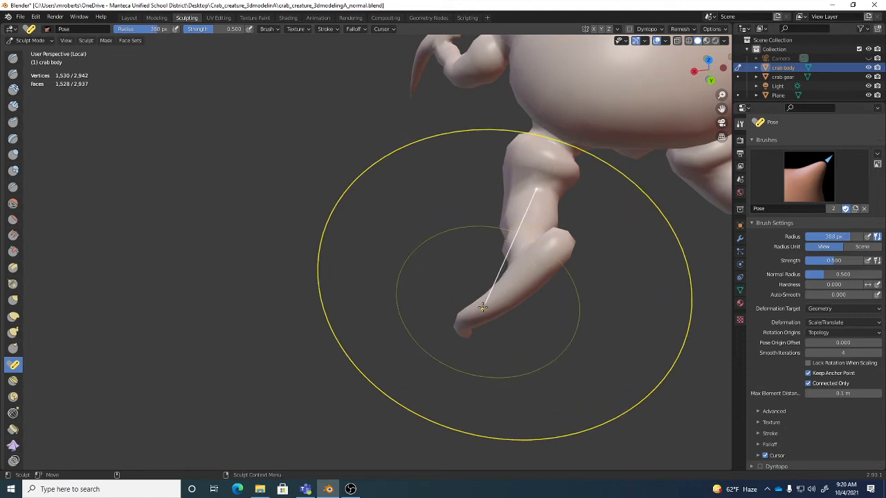
{"action": "left_click", "coordinate": [482, 306]}
{"action": "left_click_drag", "start_coordinate": [482, 307], "coordinate": [451, 293]}
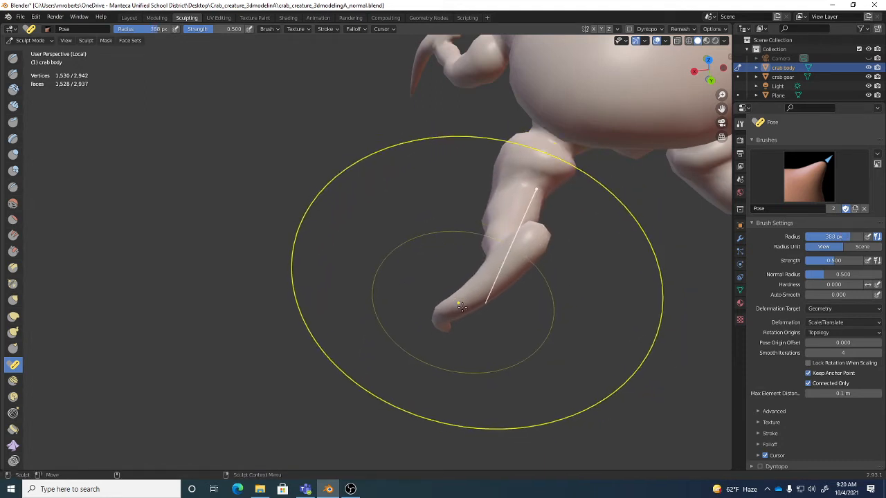
- Switch the Pose brush deformation to Rotate/Twist over the hind left claw
{"action": "middle_click_drag", "start_coordinate": [450, 293], "coordinate": [472, 272]}
{"action": "mouse_move", "coordinate": [473, 276]}
{"action": "left_mouse_down", "text": "alt"}
{"action": "mouse_move", "coordinate": [533, 295]}
{"action": "mouse_move", "coordinate": [609, 294]}
{"action": "left_mouse_up", "text": "alt"}
{"action": "left_click_drag", "start_coordinate": [512, 314], "coordinate": [543, 329], "text": "alt"}
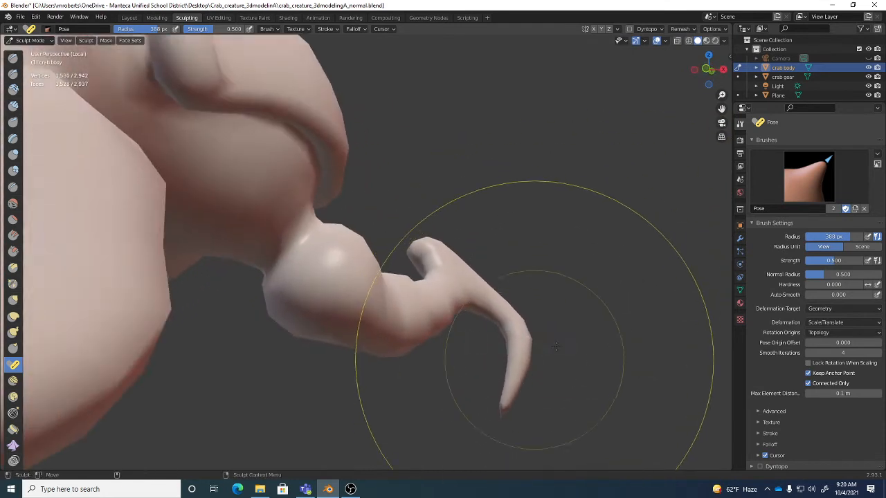
{"action": "left_click", "coordinate": [835, 321]}
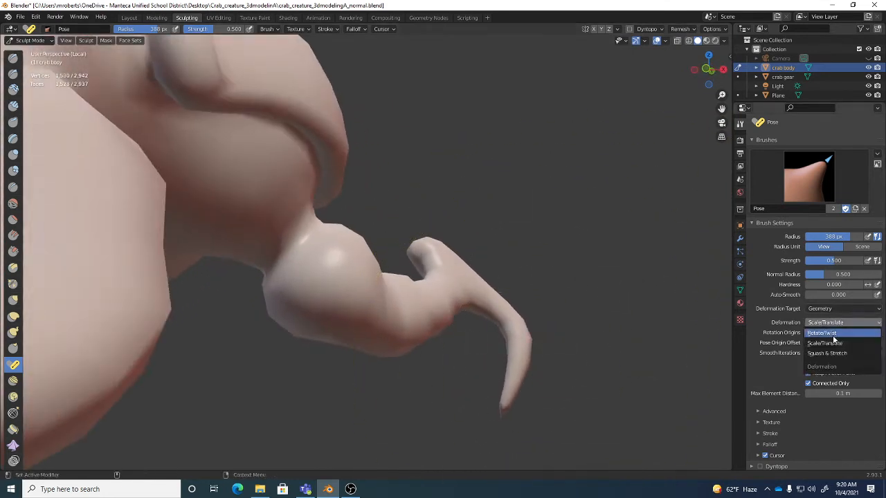
{"action": "left_click", "coordinate": [831, 333]}
{"action": "left_click_drag", "start_coordinate": [518, 389], "coordinate": [515, 388]}
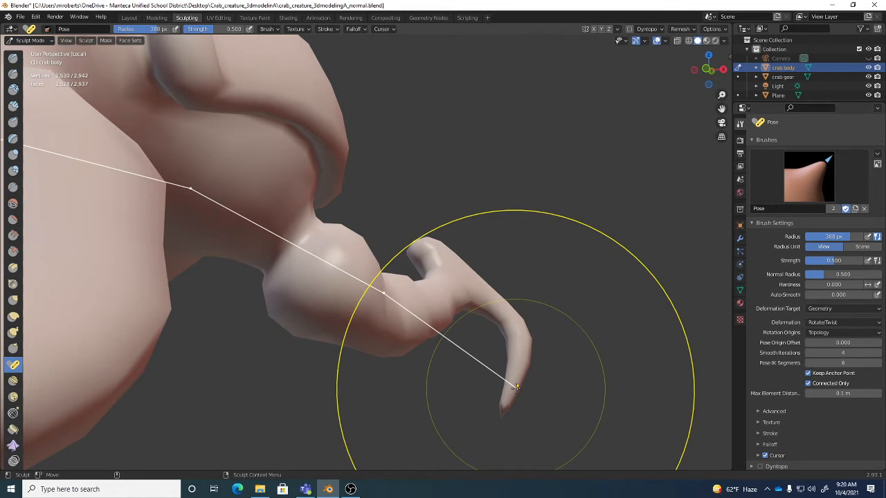
- Reduce the Pose brush radius to 106 px and bend the hind left claw's tip backward, away from the body
{"action": "key", "text": "bracketleft"}
{"action": "key", "text": "bracketleft"}
{"action": "key", "text": "bracketleft"}
{"action": "key", "text": "bracketleft"}
{"action": "key", "text": "bracketleft"}
{"action": "key", "text": "bracketleft"}
{"action": "key", "text": "bracketleft"}
{"action": "key", "text": "bracketleft"}
{"action": "key", "text": "bracketleft"}
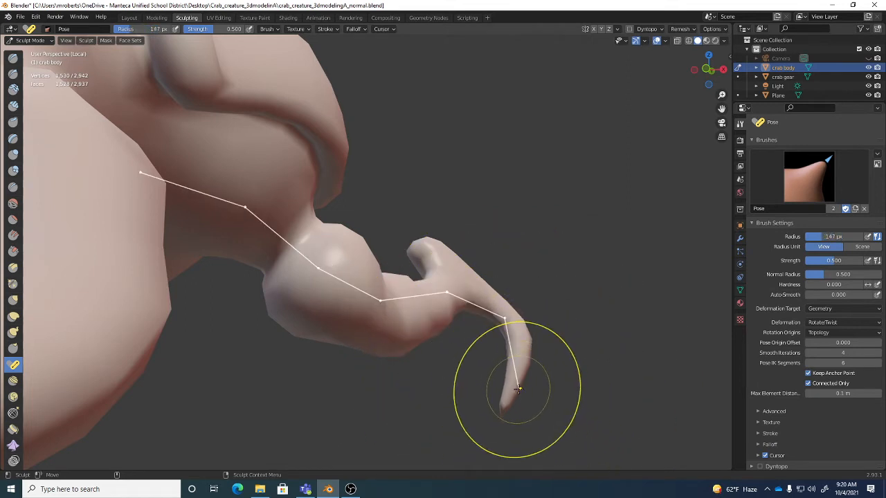
{"action": "key", "text": "bracketleft"}
{"action": "key", "text": "bracketleft"}
{"action": "key", "text": "bracketleft"}
{"action": "mouse_move", "coordinate": [517, 386]}
{"action": "left_mouse_down"}
{"action": "mouse_move", "coordinate": [507, 385]}
{"action": "mouse_move", "coordinate": [538, 387]}
{"action": "left_mouse_up"}
{"action": "middle_click_drag", "start_coordinate": [556, 384], "coordinate": [516, 396]}
{"action": "left_click_drag", "start_coordinate": [516, 396], "coordinate": [538, 399]}
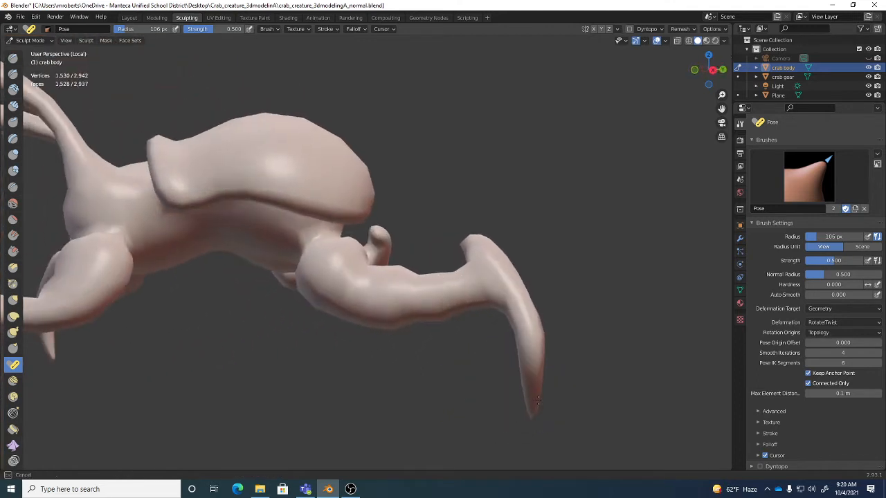
- Swing the hind left claw's tip outward as seen from behind, and refine its curve with an 85 px Pose brush
{"action": "middle_click_drag", "start_coordinate": [568, 390], "coordinate": [544, 415]}
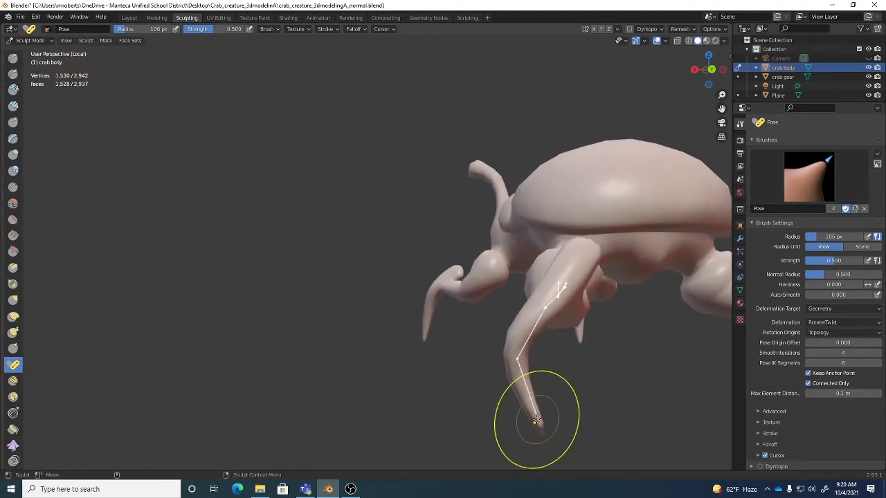
{"action": "left_click_drag", "start_coordinate": [537, 418], "coordinate": [487, 413]}
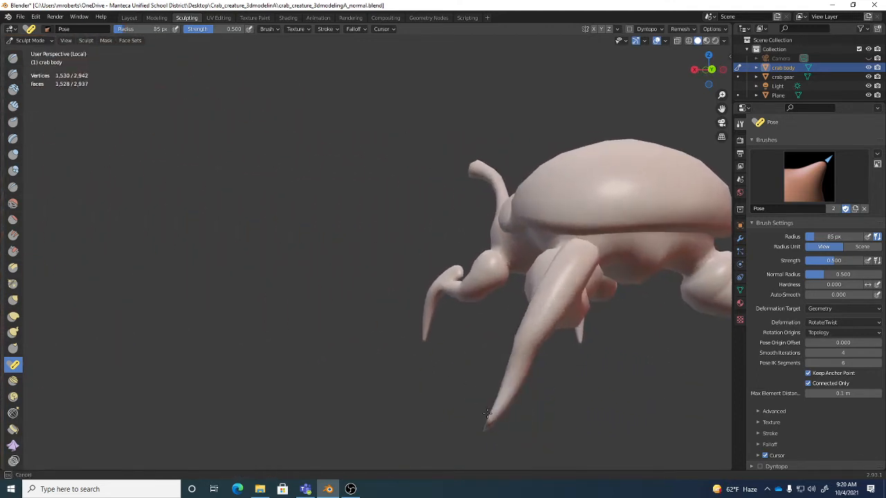
{"action": "mouse_move", "coordinate": [535, 393]}
{"action": "middle_mouse_down"}
{"action": "mouse_move", "coordinate": [621, 389]}
{"action": "mouse_move", "coordinate": [580, 374]}
{"action": "mouse_move", "coordinate": [581, 407]}
{"action": "mouse_move", "coordinate": [570, 377]}
{"action": "middle_mouse_up"}
{"action": "scroll", "coordinate": [578, 397], "scroll_direction": "up", "scroll_amount": 4}
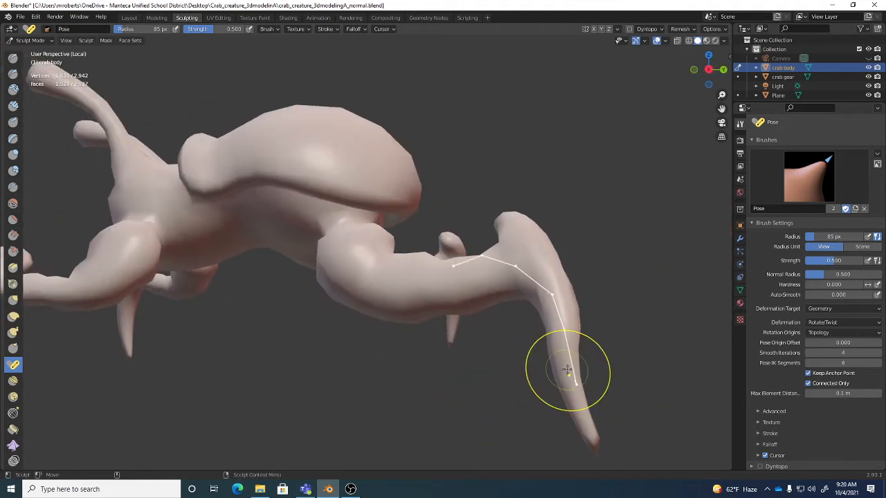
{"action": "mouse_move", "coordinate": [567, 370]}
{"action": "left_mouse_down"}
{"action": "mouse_move", "coordinate": [576, 369]}
{"action": "mouse_move", "coordinate": [568, 374]}
{"action": "left_mouse_up"}
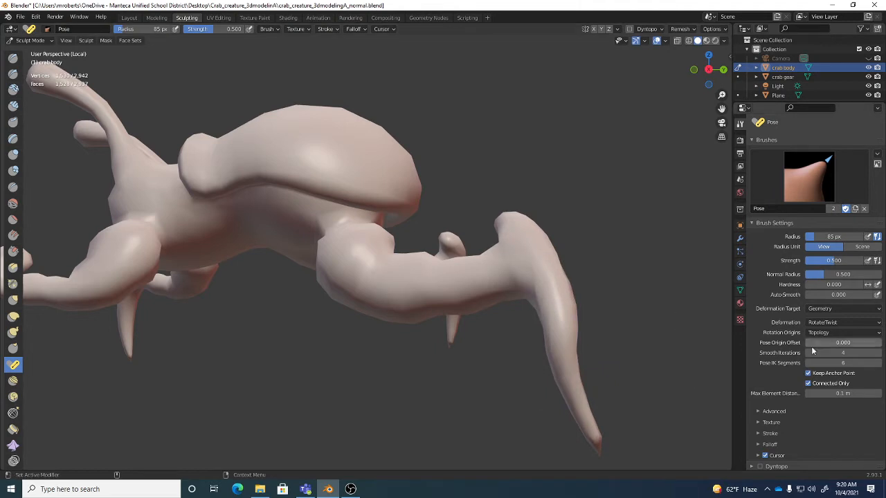
- Set Pose IK Segments to 1, enlarge the radius to 323 px and rotate the lower part of the hind left claw
{"action": "double_click", "coordinate": [807, 361]}
{"action": "type", "text": "1"}
{"action": "key", "text": "Return"}
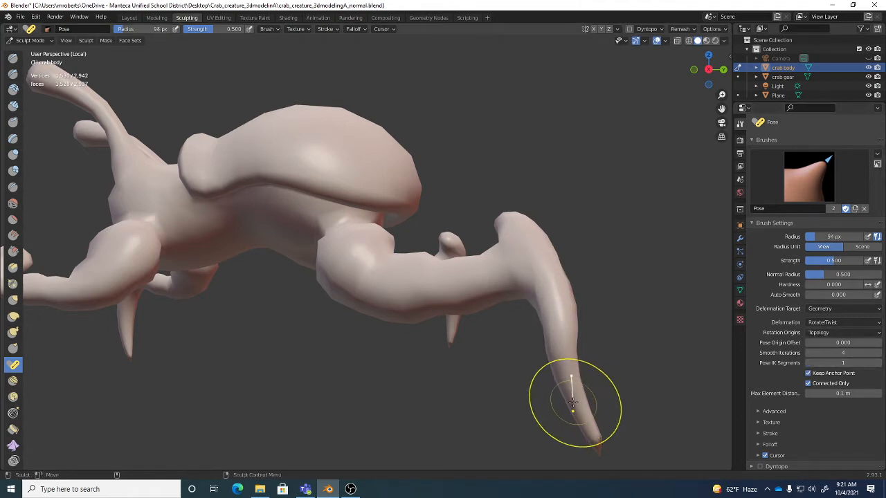
{"action": "key", "text": "bracketright"}
{"action": "key", "text": "bracketright"}
{"action": "key", "text": "bracketright"}
{"action": "key", "text": "bracketright"}
{"action": "key", "text": "bracketright"}
{"action": "key", "text": "bracketright"}
{"action": "key", "text": "bracketright"}
{"action": "key", "text": "bracketright"}
{"action": "key", "text": "bracketright"}
{"action": "key", "text": "bracketright"}
{"action": "key", "text": "bracketright"}
{"action": "key", "text": "bracketright"}
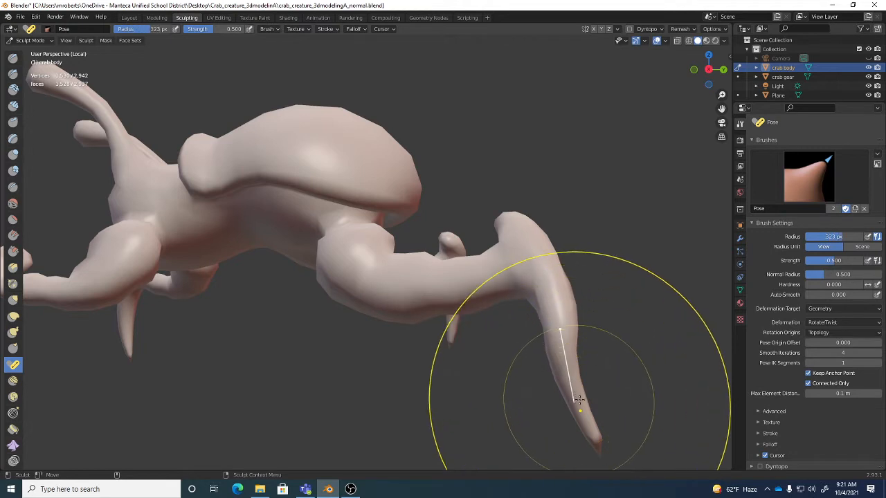
{"action": "left_click_drag", "start_coordinate": [580, 400], "coordinate": [588, 388]}
- Return the crab body from Sculpt Mode to Object Mode
{"action": "scroll", "coordinate": [588, 379], "scroll_direction": "down", "scroll_amount": 4}
{"action": "mouse_move", "coordinate": [587, 378]}
{"action": "middle_mouse_down"}
{"action": "mouse_move", "coordinate": [633, 386]}
{"action": "mouse_move", "coordinate": [597, 375]}
{"action": "mouse_move", "coordinate": [624, 353]}
{"action": "mouse_move", "coordinate": [574, 376]}
{"action": "middle_mouse_up"}
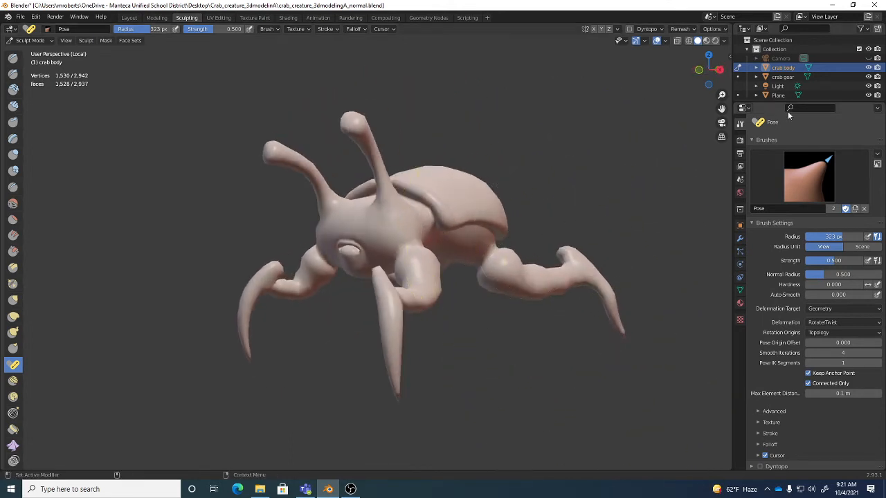
{"action": "key", "text": "Tab"}
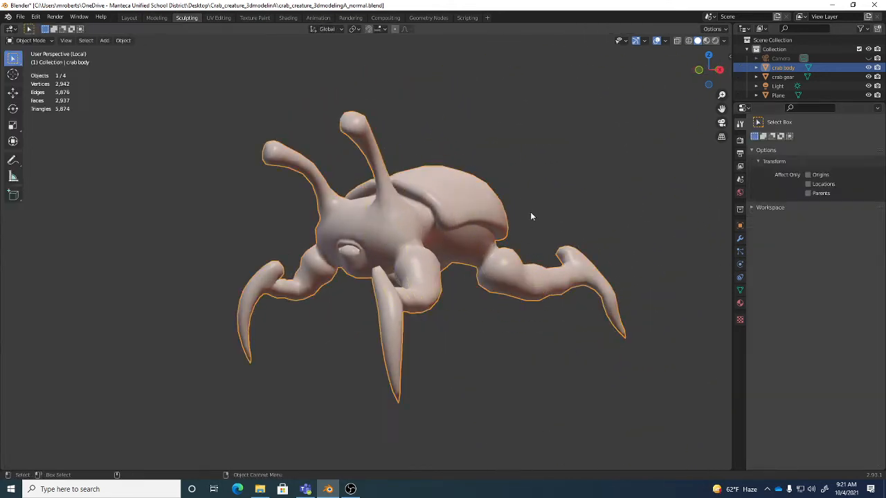
{"action": "middle_click_drag", "start_coordinate": [528, 217], "coordinate": [496, 250], "text": "shift"}
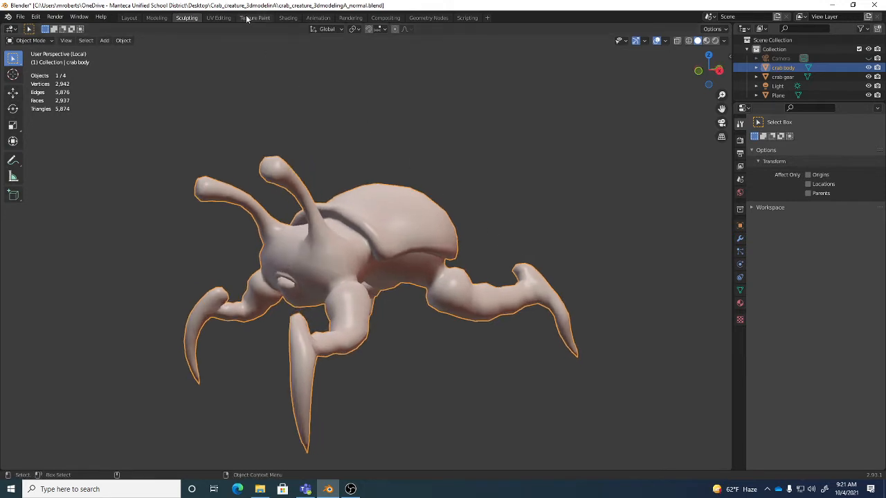
- Display the textured crab in the Shading workspace and enlarge its 3D viewport over the node editor
{"action": "left_click", "coordinate": [289, 18]}
{"action": "middle_click_drag", "start_coordinate": [500, 158], "coordinate": [470, 145]}
{"action": "left_click", "coordinate": [351, 18]}
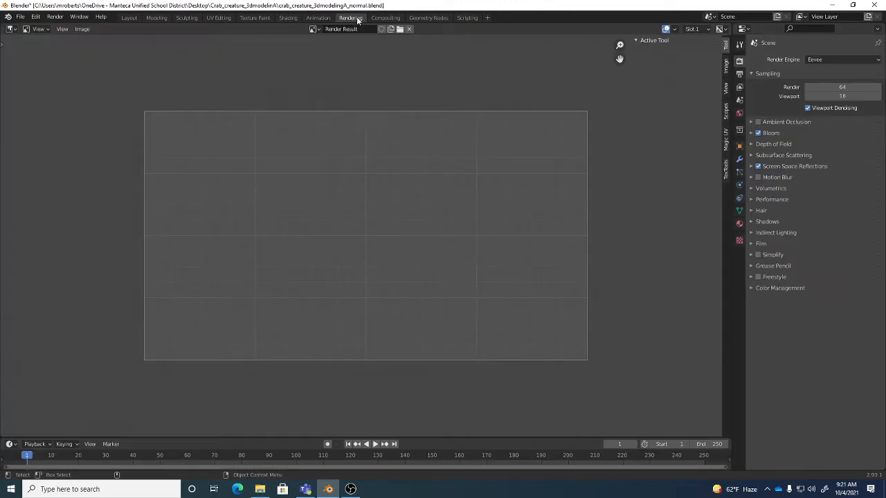
{"action": "left_click", "coordinate": [287, 18]}
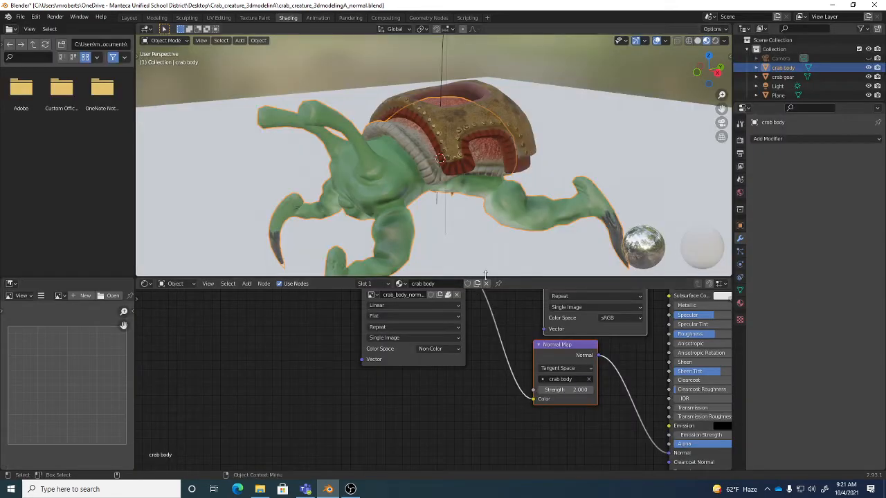
{"action": "left_click_drag", "start_coordinate": [499, 275], "coordinate": [516, 373]}
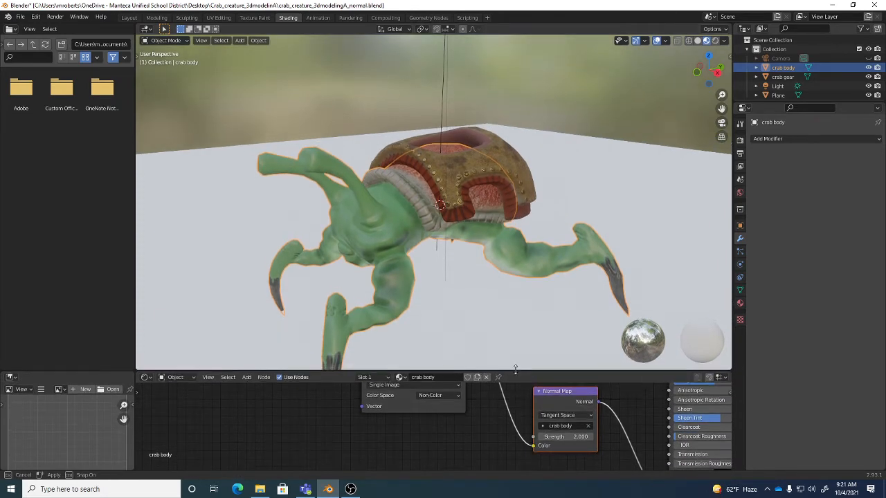
{"action": "middle_click_drag", "start_coordinate": [485, 291], "coordinate": [472, 254]}
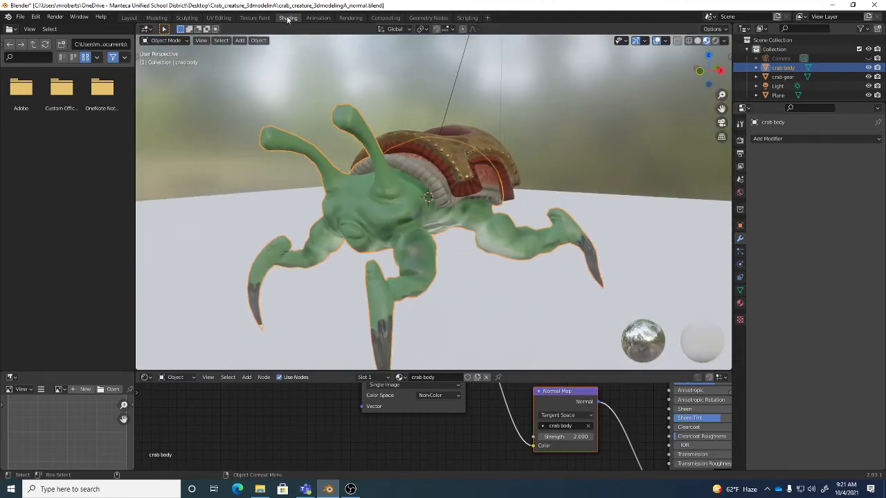
- Enable Scene Lights in the viewport shading options and toggle World Space Lighting
{"action": "left_click", "coordinate": [725, 41]}
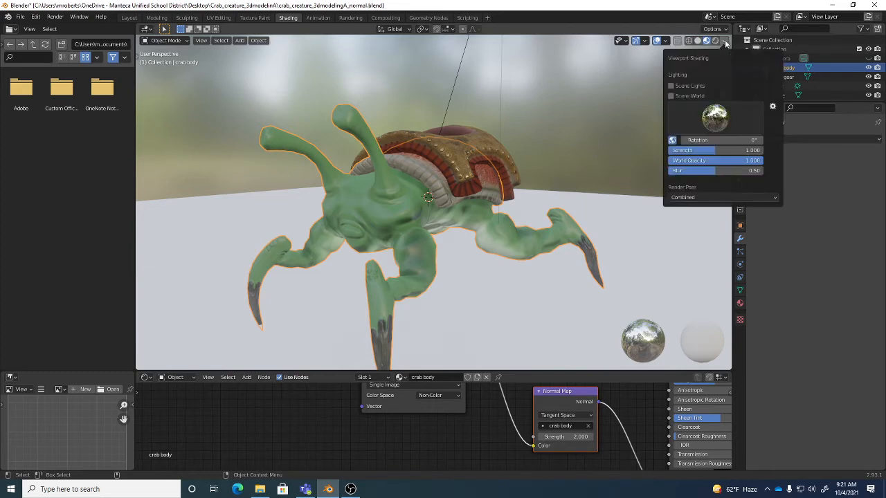
{"action": "left_click", "coordinate": [671, 86]}
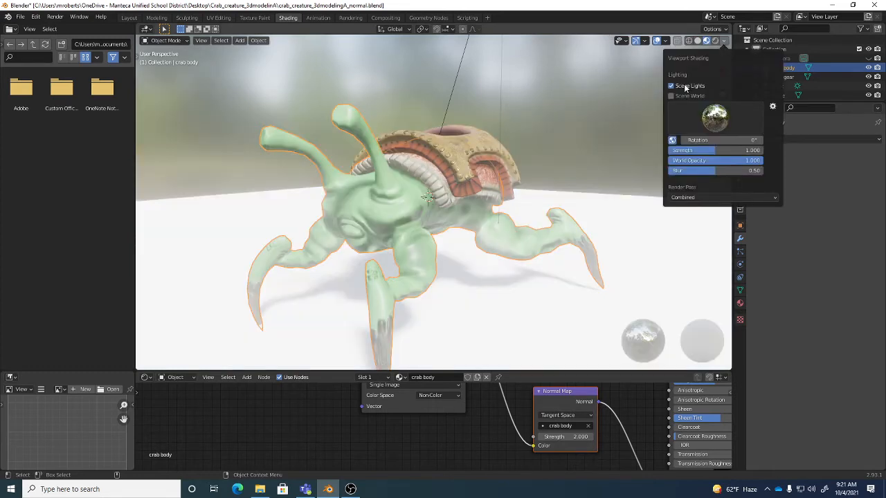
{"action": "left_click", "coordinate": [672, 140]}
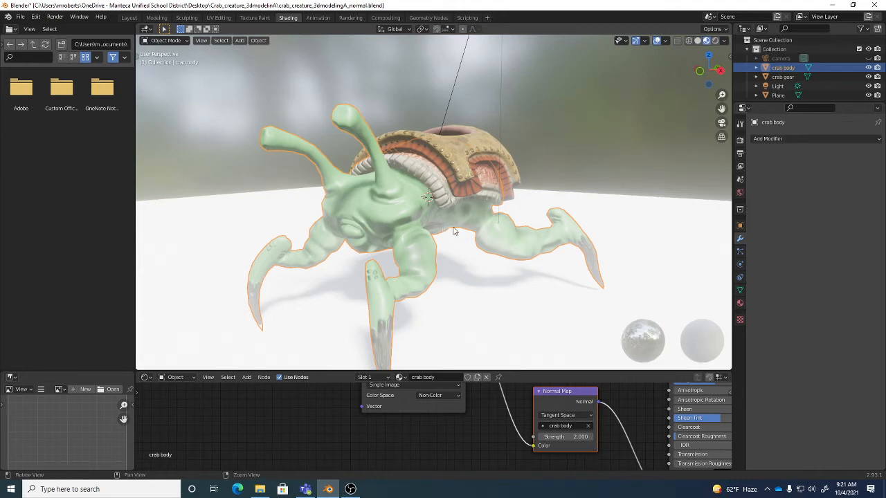
{"action": "mouse_move", "coordinate": [526, 207]}
{"action": "middle_mouse_down"}
{"action": "mouse_move", "coordinate": [549, 223]}
{"action": "mouse_move", "coordinate": [443, 236]}
{"action": "mouse_move", "coordinate": [610, 241]}
{"action": "middle_mouse_up"}
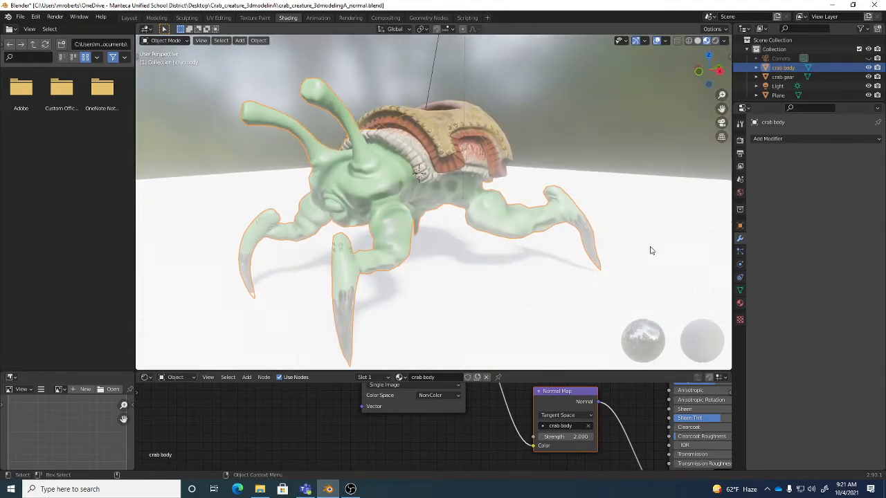
- Toggle Bloom in the Eevee render settings to compare the crab's look, leaving it disabled
{"action": "left_click", "coordinate": [741, 141]}
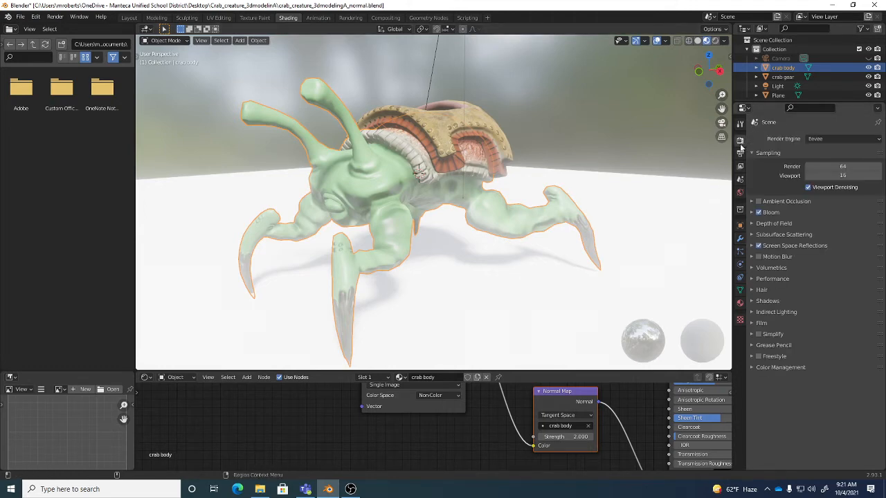
{"action": "left_click", "coordinate": [758, 213]}
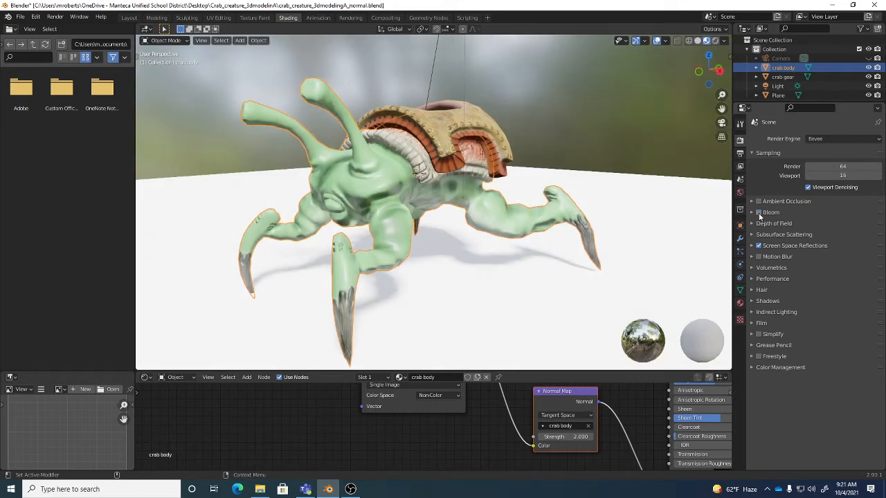
{"action": "left_click", "coordinate": [758, 213]}
{"action": "left_click", "coordinate": [758, 213]}
{"action": "left_click", "coordinate": [759, 213]}
{"action": "left_click", "coordinate": [759, 213]}
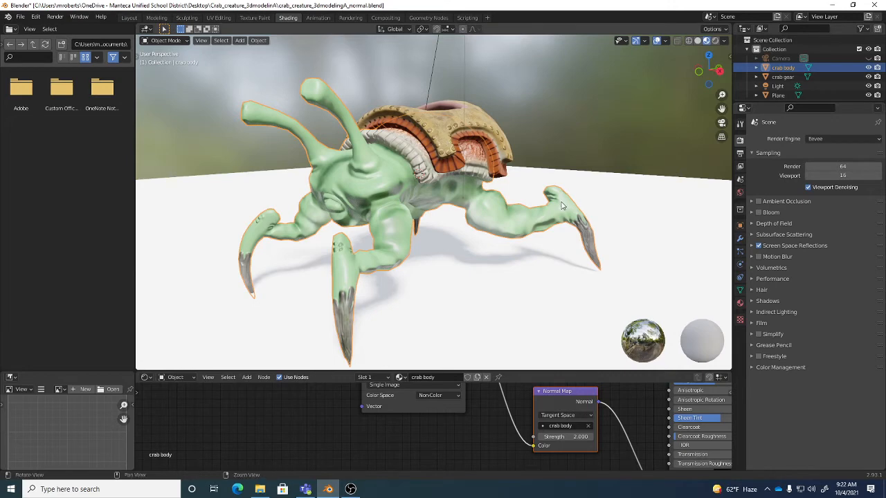
- Check the posed crab from slightly different angles and save the file
{"action": "middle_click_drag", "start_coordinate": [562, 205], "coordinate": [562, 197]}
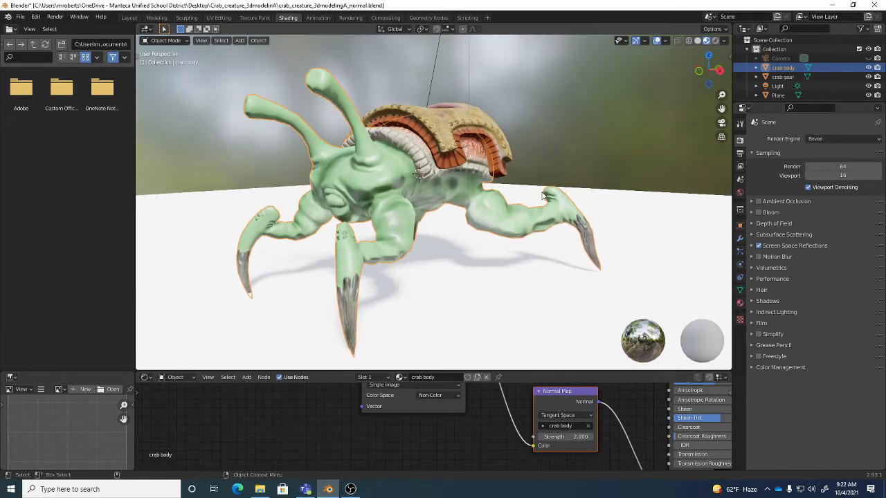
{"action": "middle_click_drag", "start_coordinate": [419, 198], "coordinate": [441, 187]}
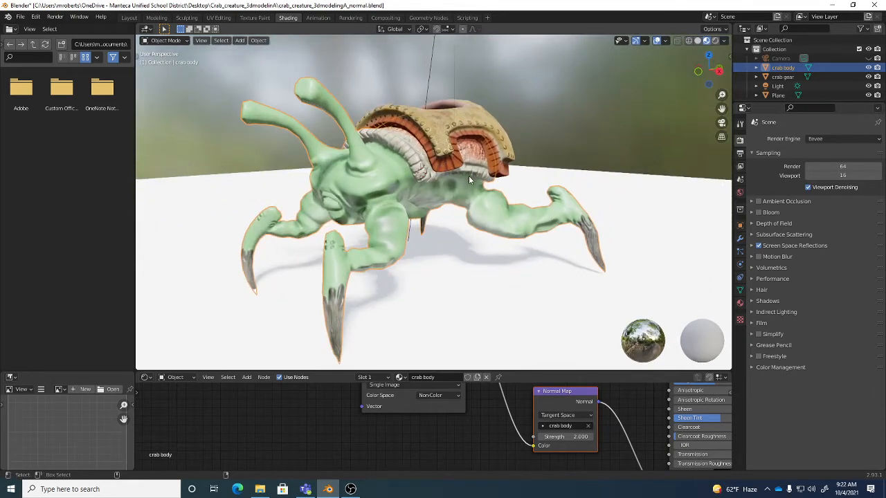
{"action": "key", "text": "ctrl+s"}
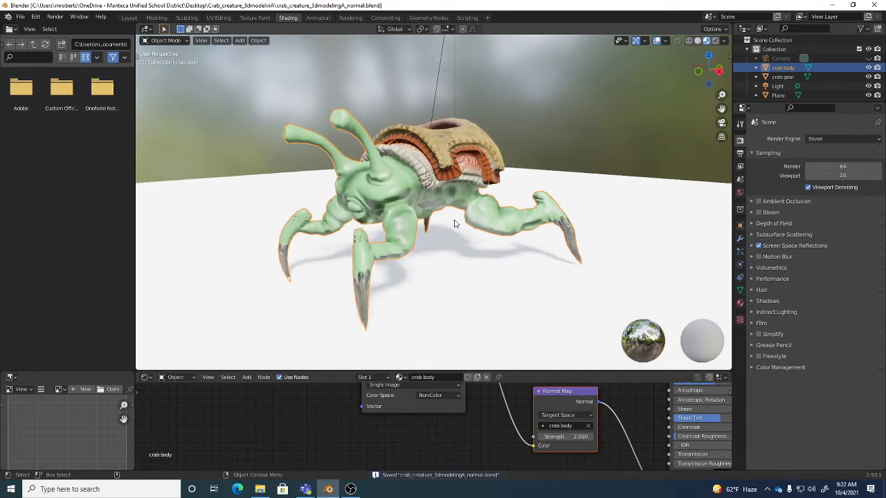
{"action": "middle_click_drag", "start_coordinate": [459, 233], "coordinate": [468, 250]}
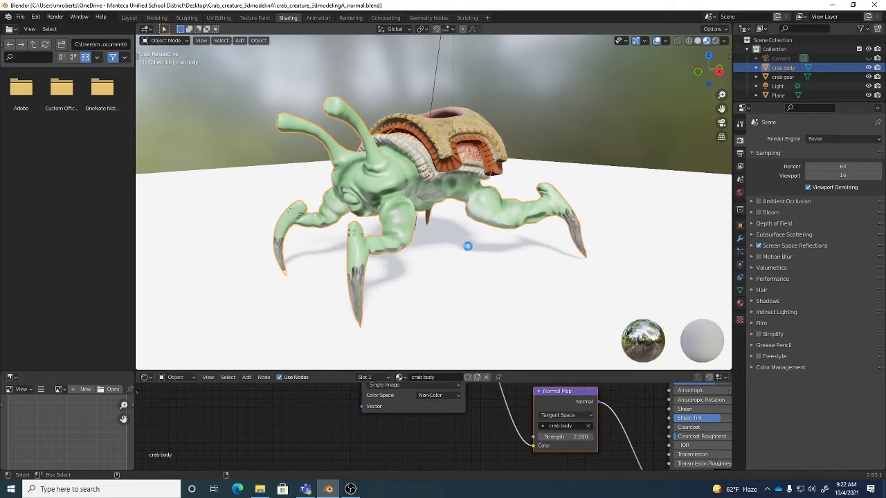
{"action": "key", "text": "ctrl+s"}
- Select the scene's light and display its light settings
{"action": "left_click", "coordinate": [792, 86]}
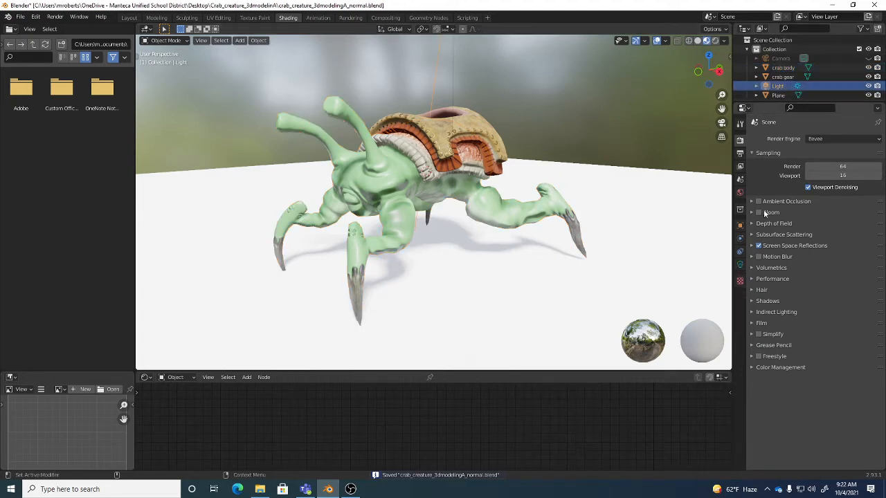
{"action": "left_click", "coordinate": [740, 265]}
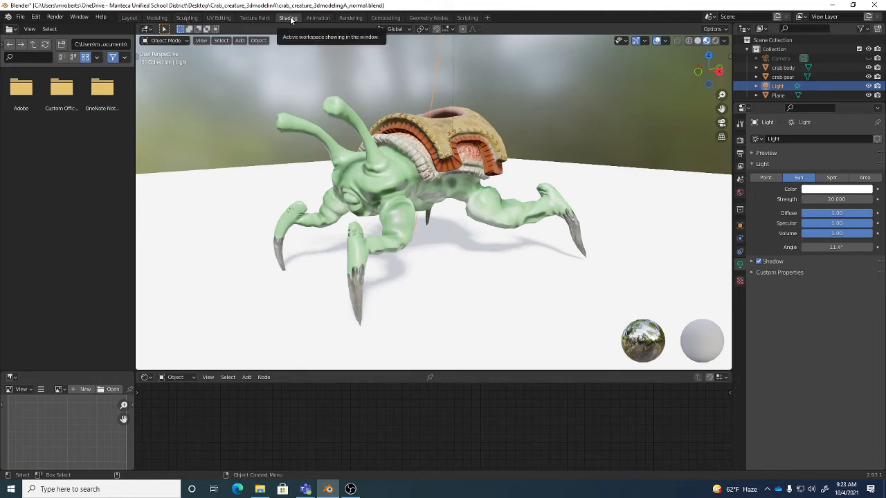
- Enable the Camera to View lock and switch the 3D viewport to the active camera
{"action": "left_click", "coordinate": [729, 57]}
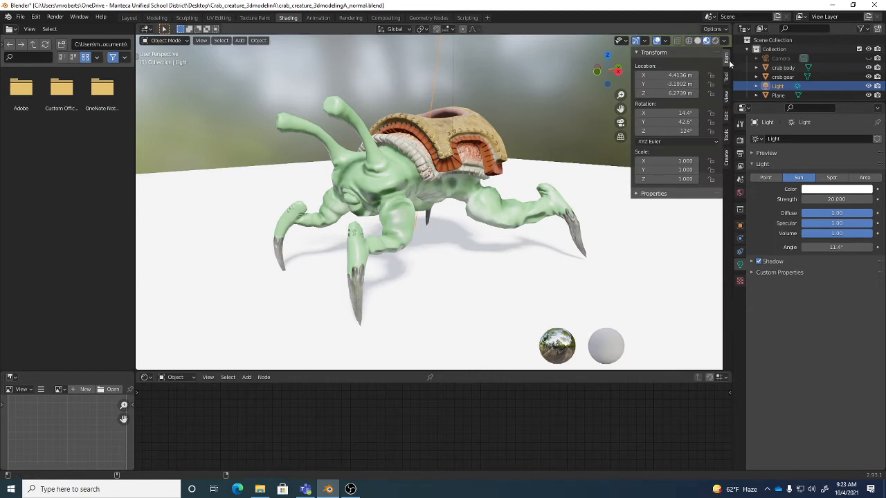
{"action": "left_click", "coordinate": [727, 97]}
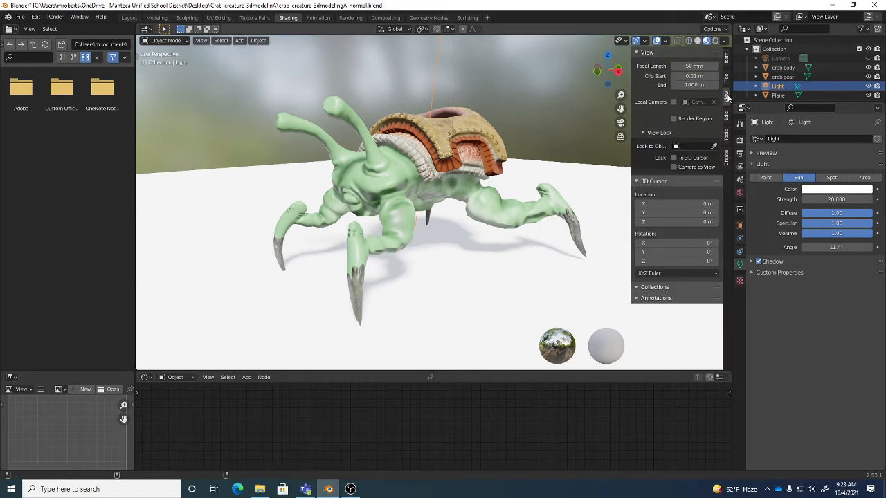
{"action": "left_click", "coordinate": [674, 168]}
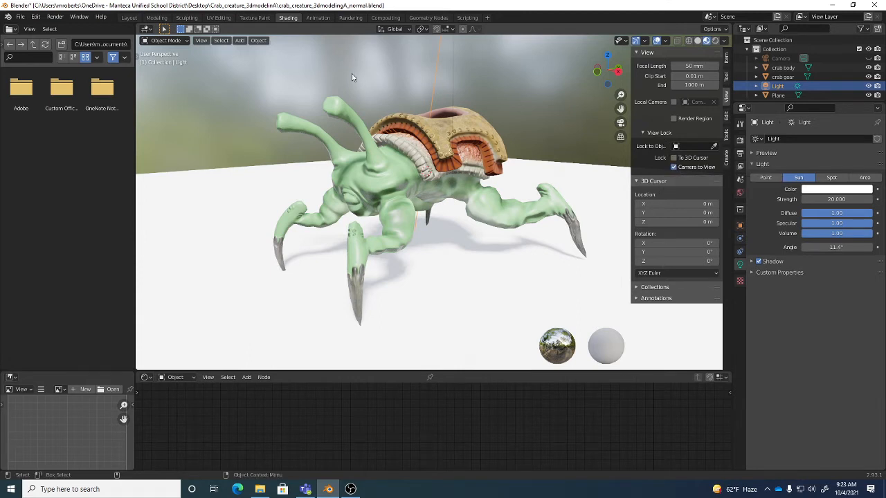
{"action": "left_click", "coordinate": [200, 40]}
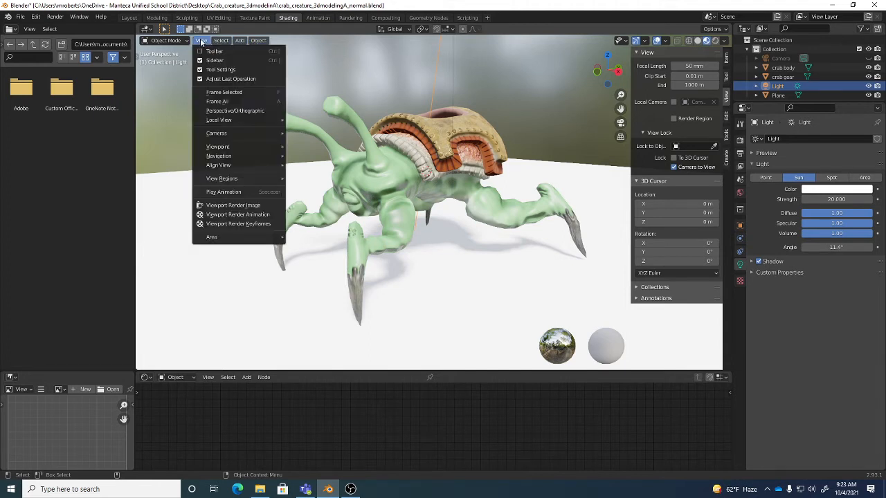
{"action": "mouse_move", "coordinate": [227, 135]}
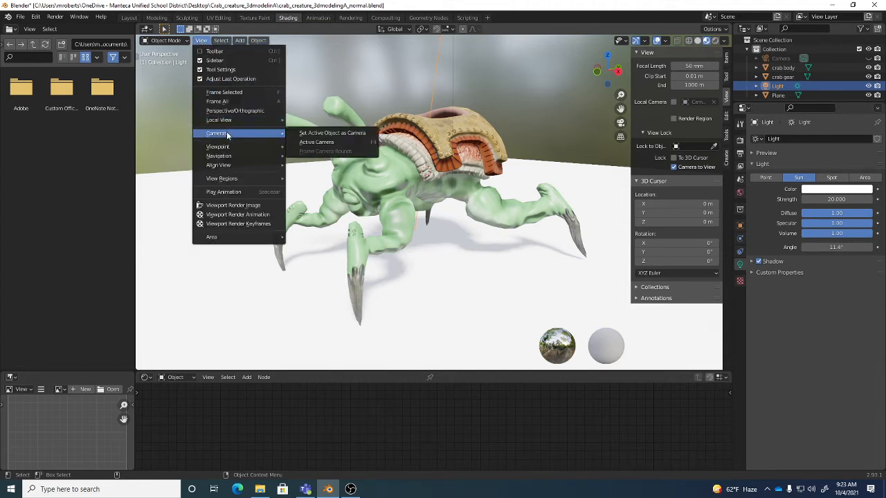
{"action": "left_click", "coordinate": [334, 142]}
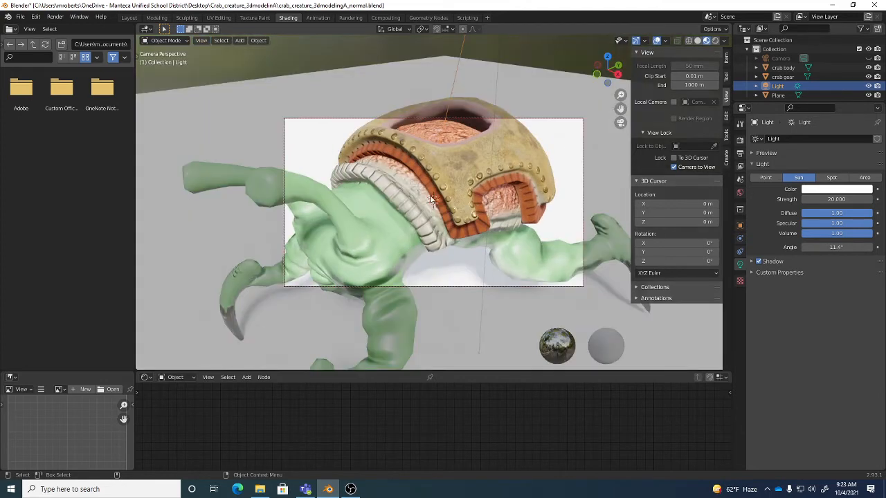
- Reframe the locked camera so the whole crab fits inside the camera frame in a low three-quarter view
{"action": "left_click_drag", "start_coordinate": [460, 237], "coordinate": [455, 218], "text": "alt"}
{"action": "right_click_drag", "start_coordinate": [472, 227], "coordinate": [389, 218], "text": "alt"}
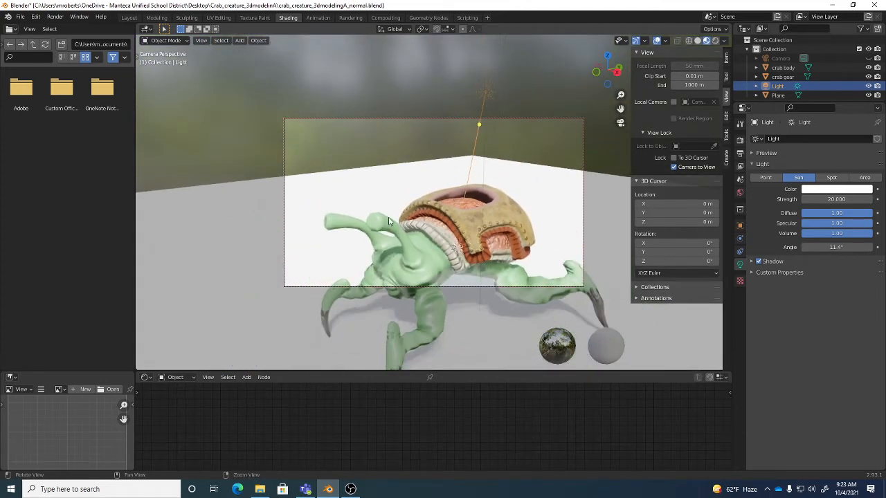
{"action": "left_click_drag", "start_coordinate": [389, 218], "coordinate": [460, 184], "text": "alt"}
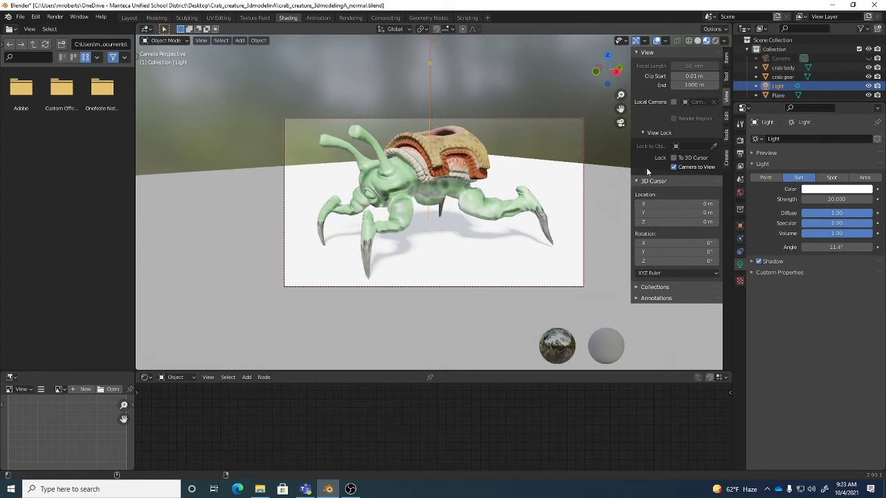
{"action": "left_click", "coordinate": [200, 40]}
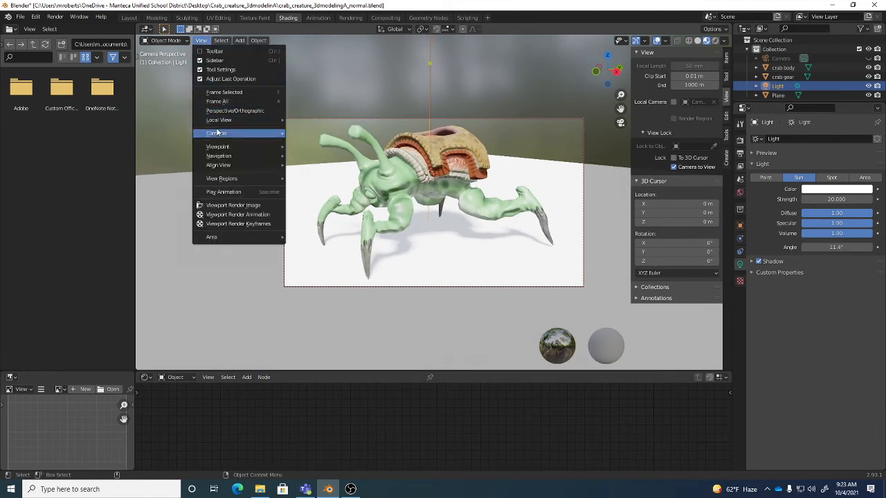
{"action": "mouse_move", "coordinate": [217, 143]}
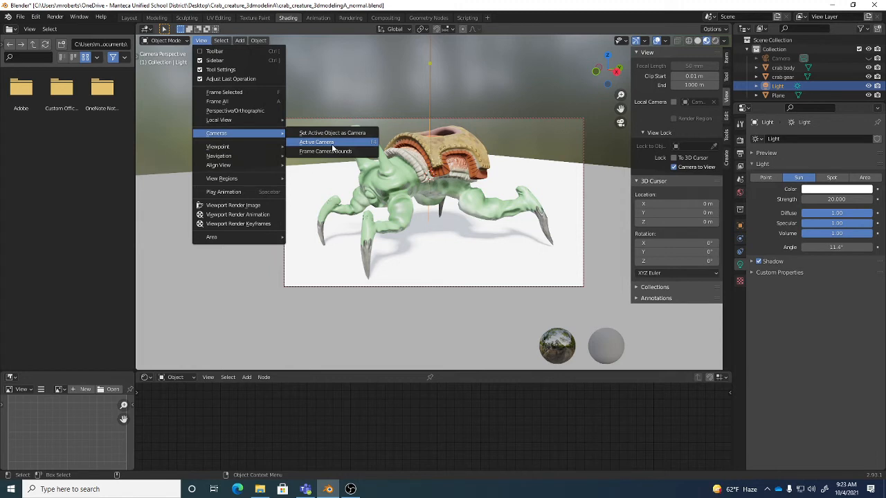
{"action": "left_click", "coordinate": [332, 143]}
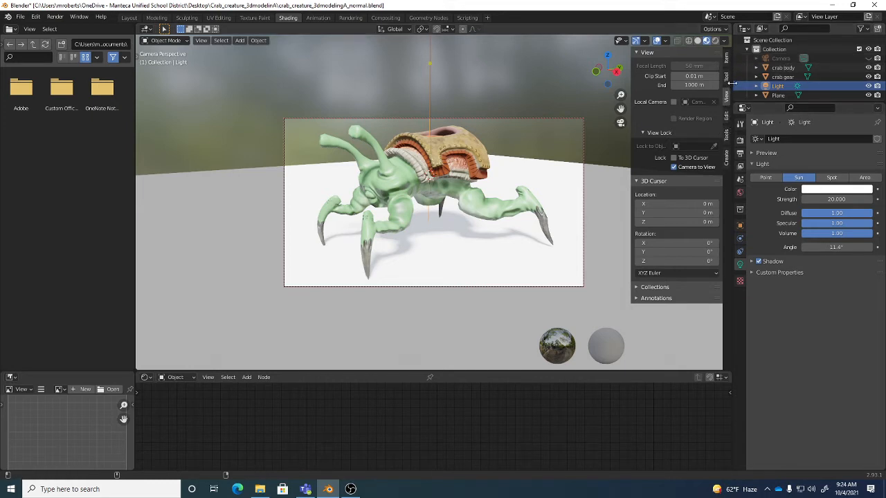
{"action": "left_click_drag", "start_coordinate": [631, 84], "coordinate": [729, 76]}
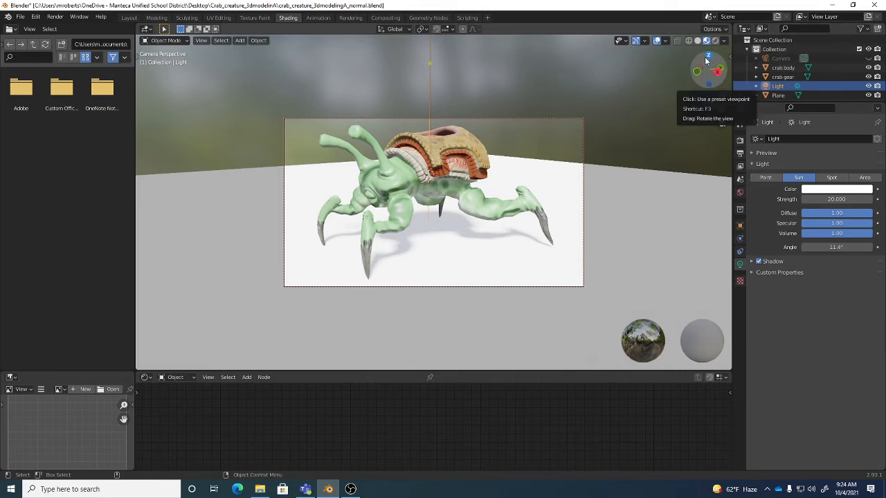
{"action": "left_click", "coordinate": [729, 56]}
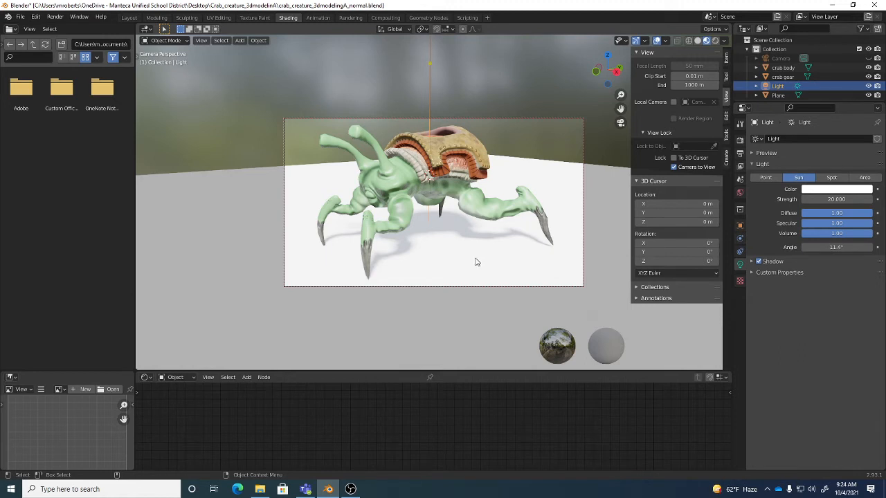
- Slightly adjust the camera angle on the crab and save the file
{"action": "mouse_move", "coordinate": [475, 260]}
{"action": "middle_mouse_down"}
{"action": "mouse_move", "coordinate": [471, 198]}
{"action": "mouse_move", "coordinate": [461, 203]}
{"action": "middle_mouse_up"}
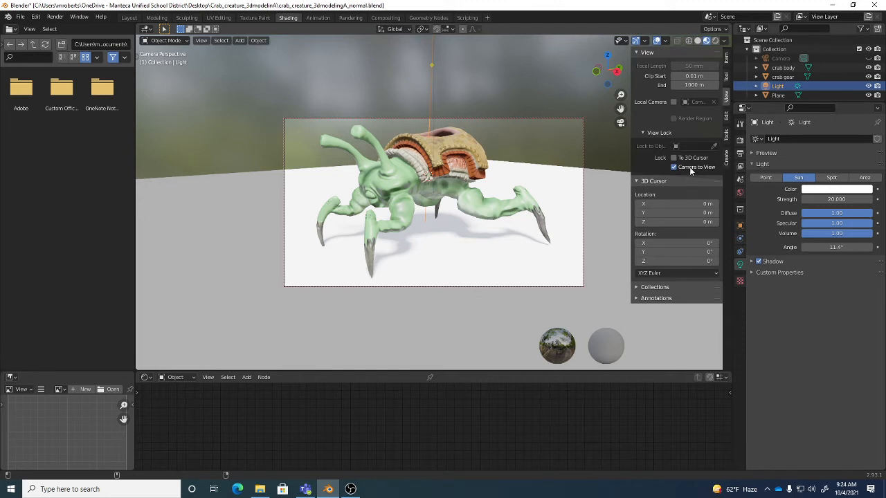
{"action": "left_click", "coordinate": [200, 40]}
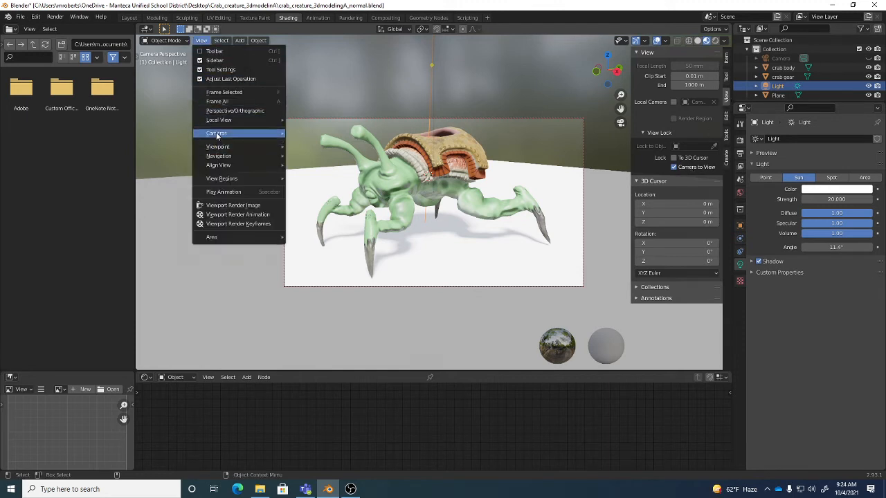
{"action": "mouse_move", "coordinate": [217, 136]}
{"action": "left_click", "coordinate": [341, 143]}
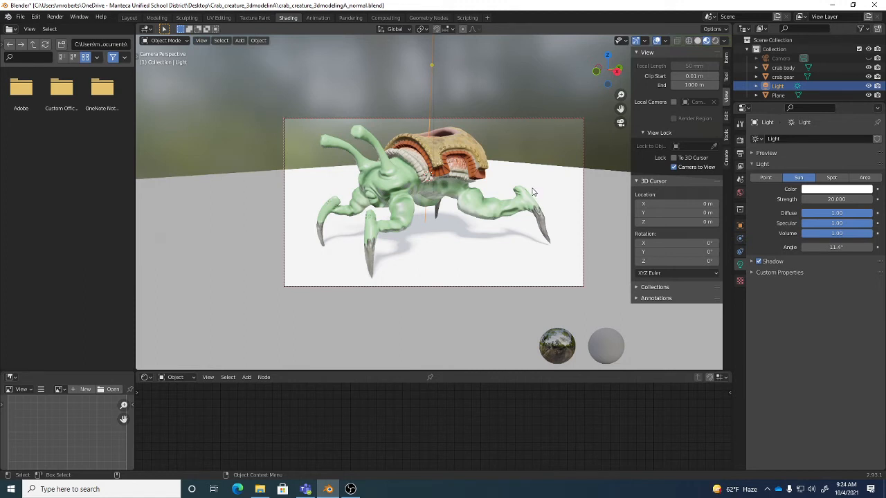
{"action": "key", "text": "ctrl+s"}
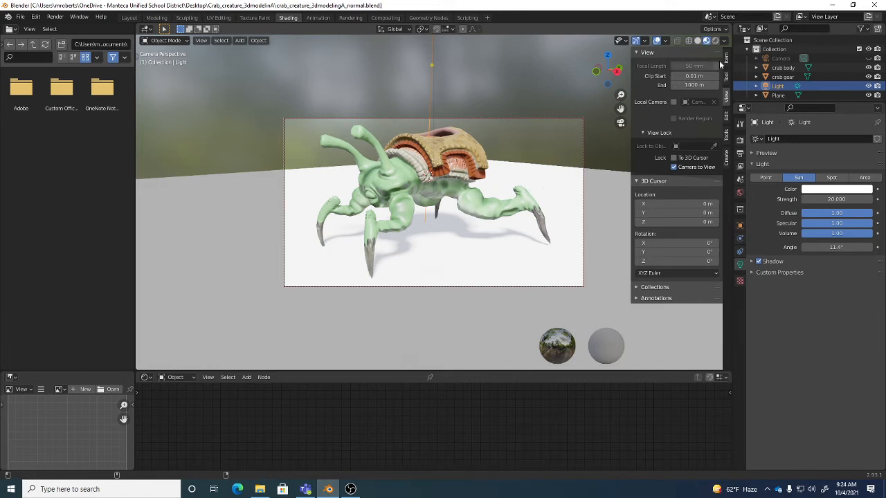
- Compare the crab in Wireframe, Solid and Material Preview viewport shading
{"action": "left_click", "coordinate": [688, 41]}
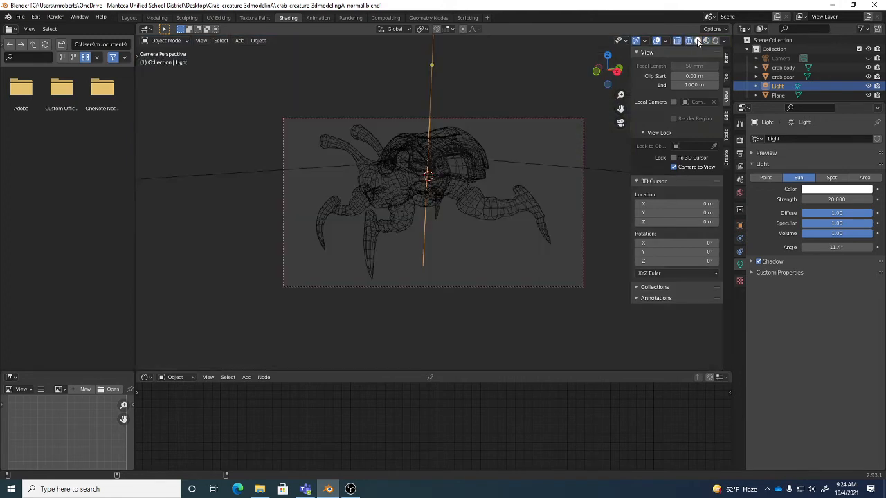
{"action": "left_click", "coordinate": [697, 41]}
{"action": "left_click", "coordinate": [707, 41]}
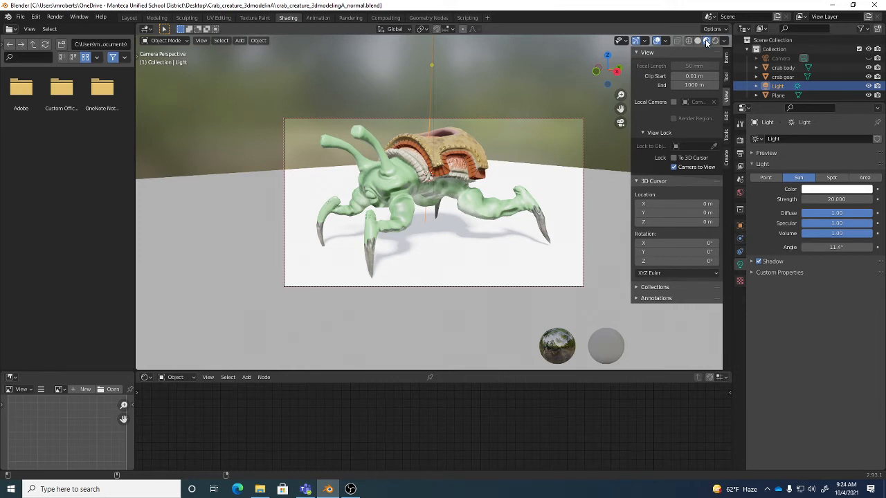
- Display the scene in Rendered viewport shading and set the render engine to Cycles
{"action": "left_click", "coordinate": [740, 140]}
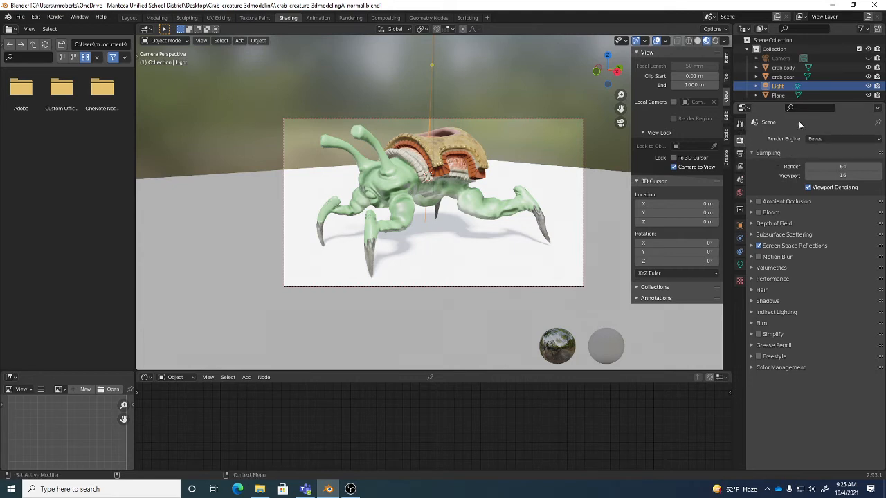
{"action": "left_click", "coordinate": [715, 41]}
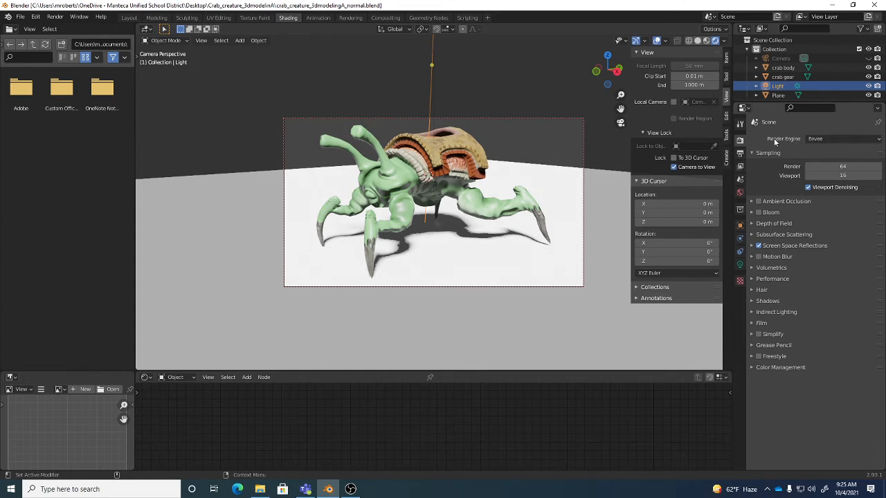
{"action": "left_click", "coordinate": [837, 139]}
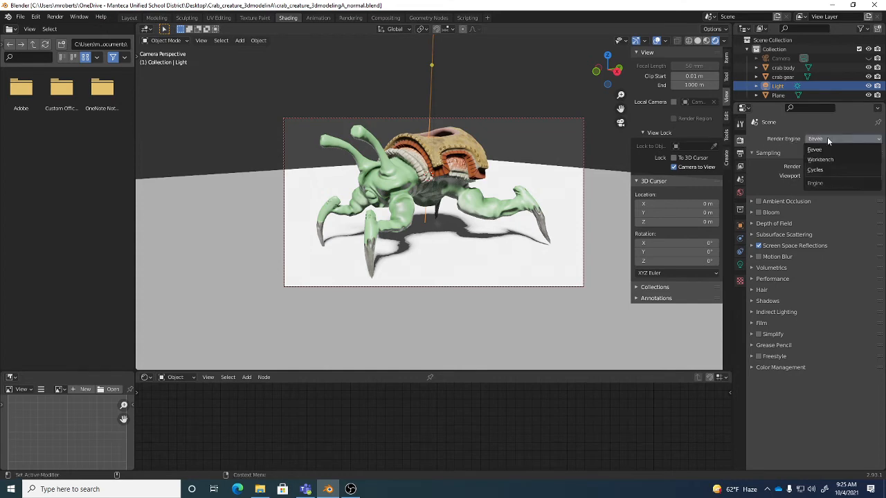
{"action": "left_click", "coordinate": [831, 170]}
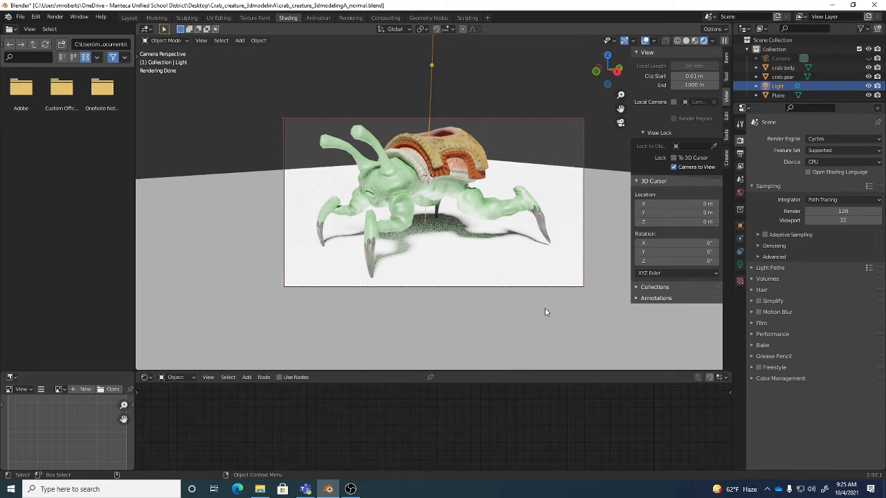
- Give the ground plane a new material and darken its Base Color to a mid grey
{"action": "left_click", "coordinate": [605, 173]}
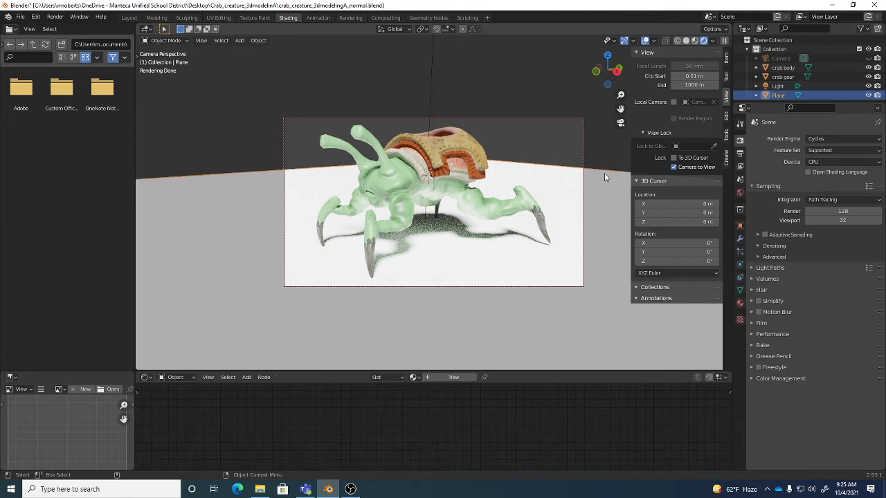
{"action": "left_click", "coordinate": [740, 304]}
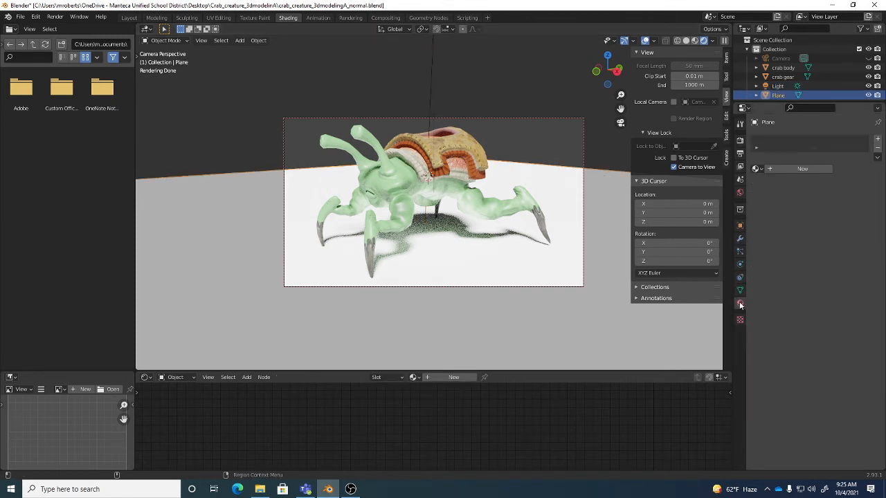
{"action": "left_click", "coordinate": [786, 167]}
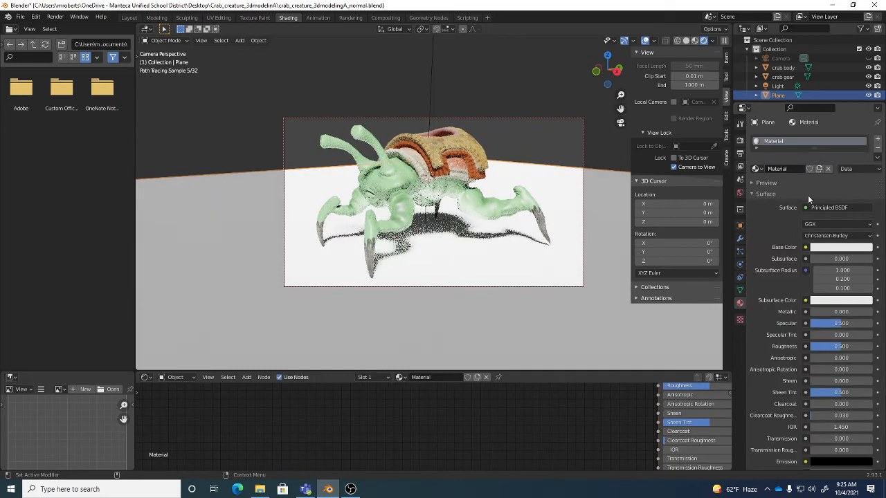
{"action": "left_click", "coordinate": [862, 246]}
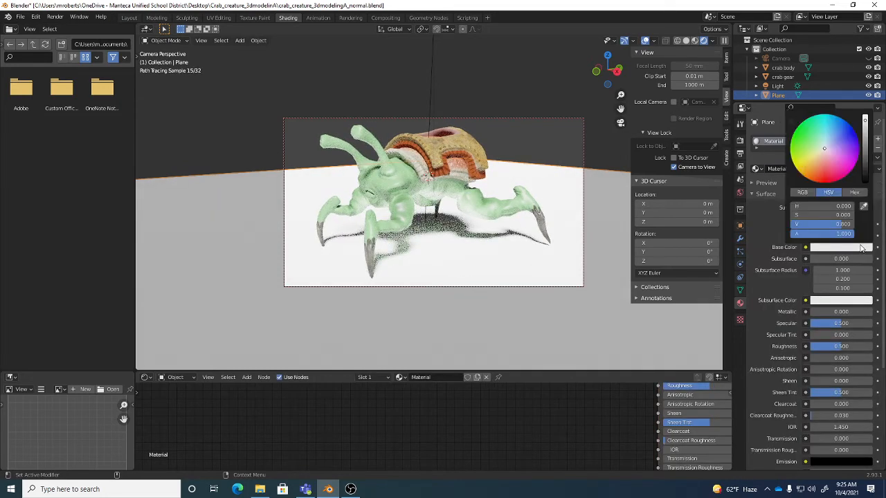
{"action": "left_click", "coordinate": [865, 144]}
{"action": "left_click_drag", "start_coordinate": [865, 143], "coordinate": [865, 144]}
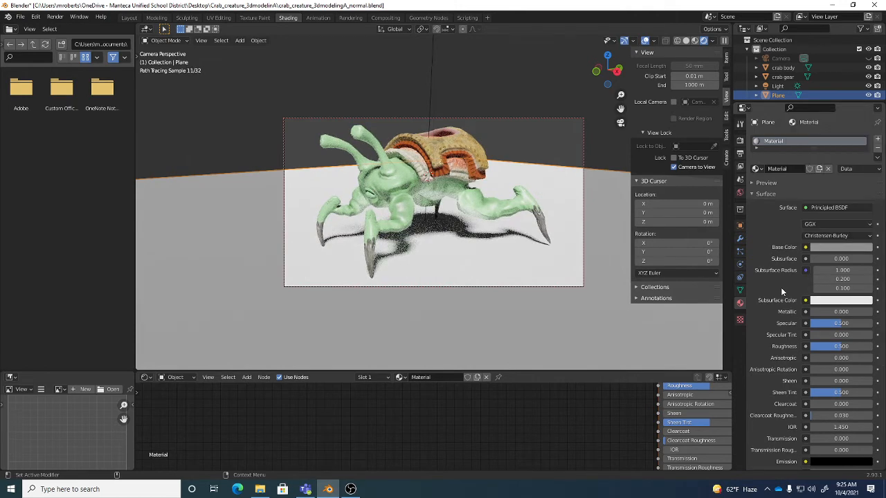
- Set the ground material's Specular to 0.000 and tilt the camera slightly to check the rendered crab
{"action": "left_click_drag", "start_coordinate": [841, 323], "coordinate": [806, 324]}
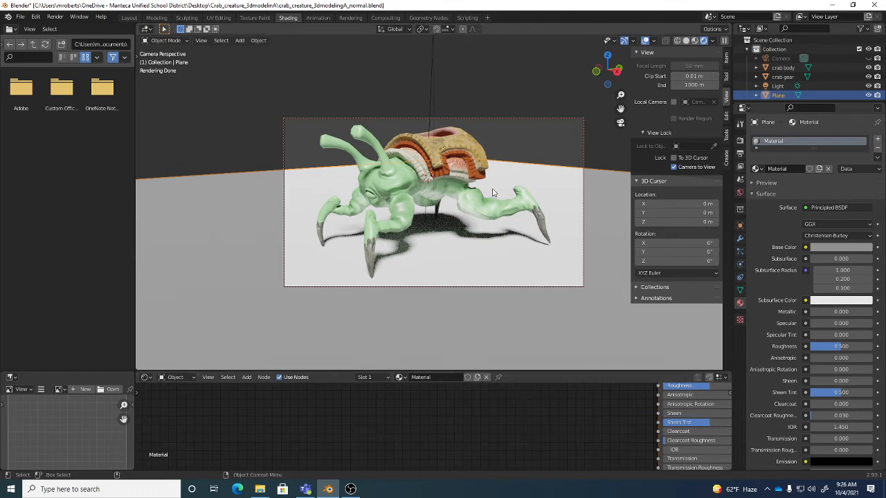
{"action": "middle_click_drag", "start_coordinate": [478, 190], "coordinate": [501, 206]}
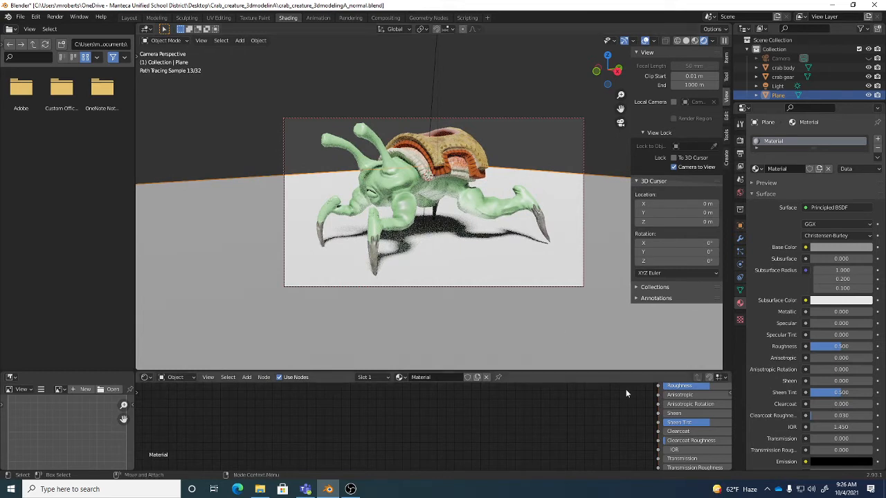
{"action": "middle_click_drag", "start_coordinate": [576, 414], "coordinate": [540, 426]}
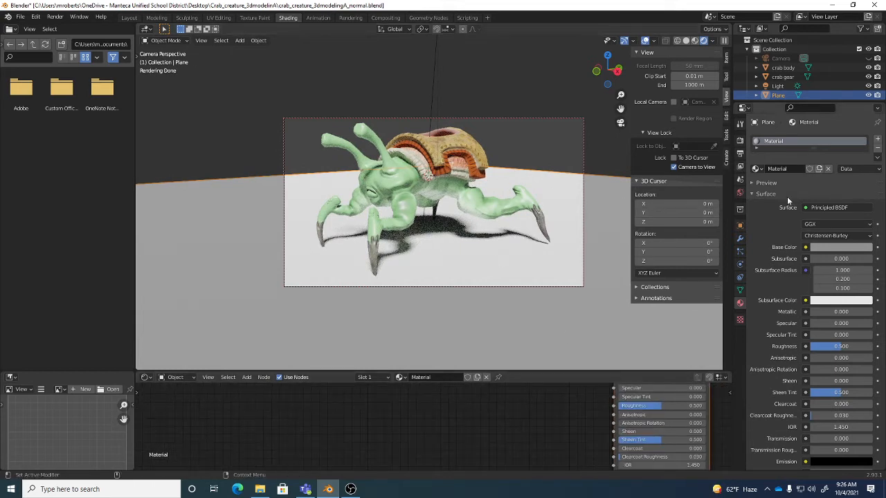
- Display the Denoising options in the Cycles render sampling settings
{"action": "left_click", "coordinate": [739, 141]}
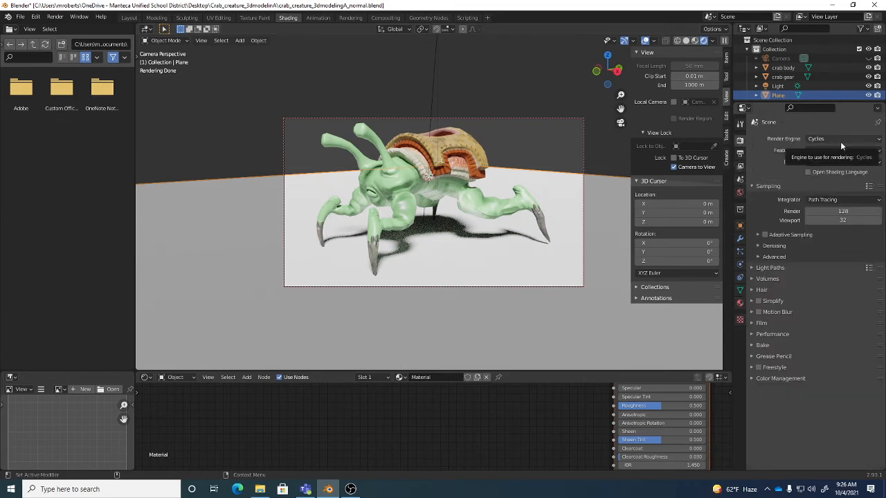
{"action": "left_click", "coordinate": [758, 248]}
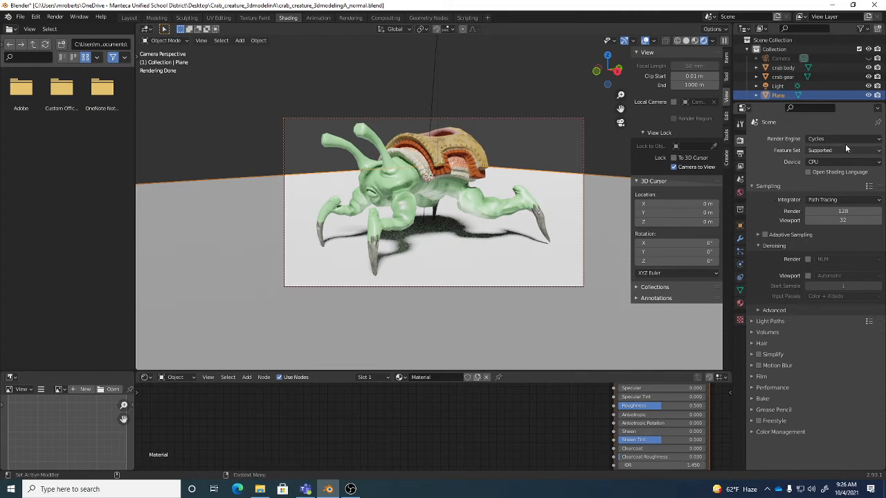
- Keep Cycles as the render engine and enable Render and Viewport denoising, both using OpenImageDenoise
{"action": "left_click", "coordinate": [826, 140]}
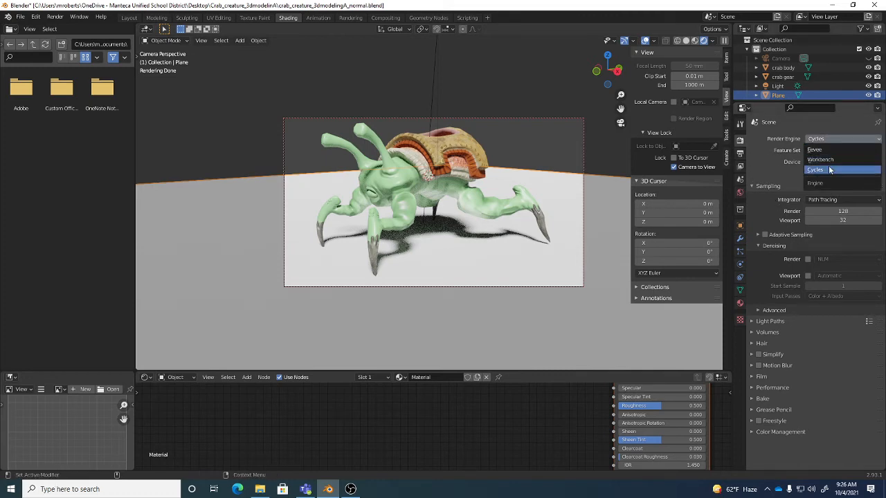
{"action": "left_click", "coordinate": [830, 170]}
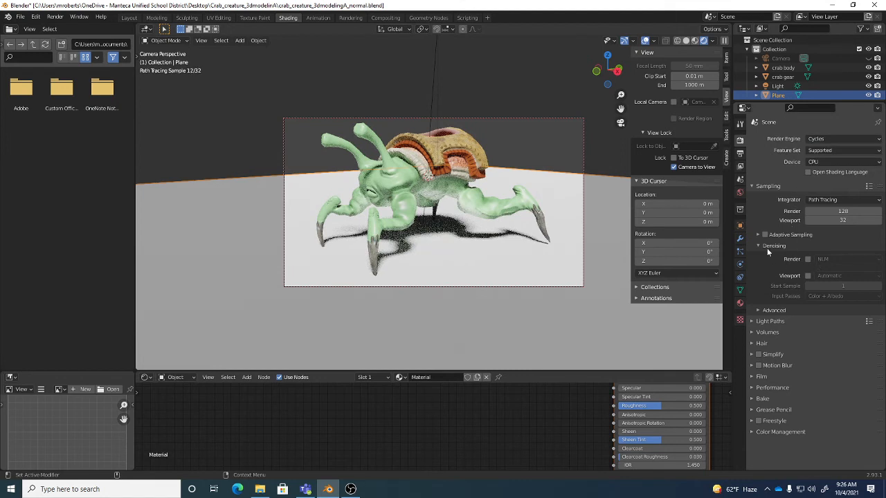
{"action": "left_click", "coordinate": [807, 259]}
{"action": "left_click", "coordinate": [807, 275]}
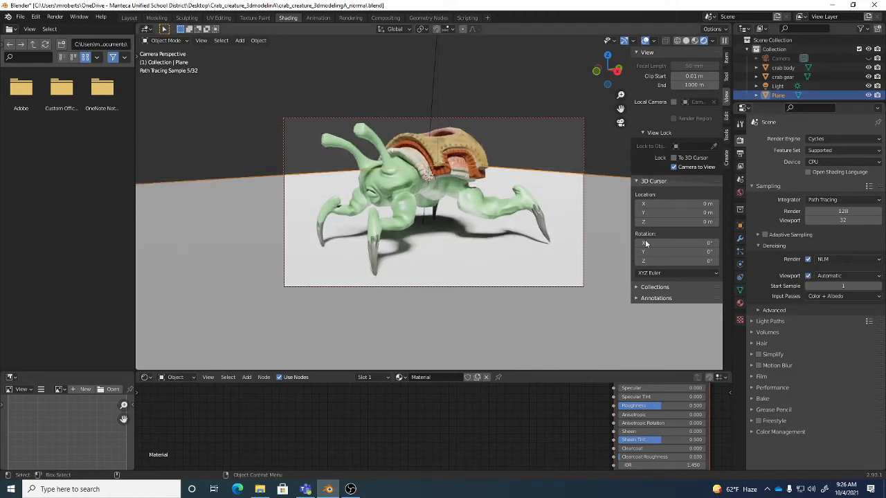
{"action": "left_click", "coordinate": [838, 259]}
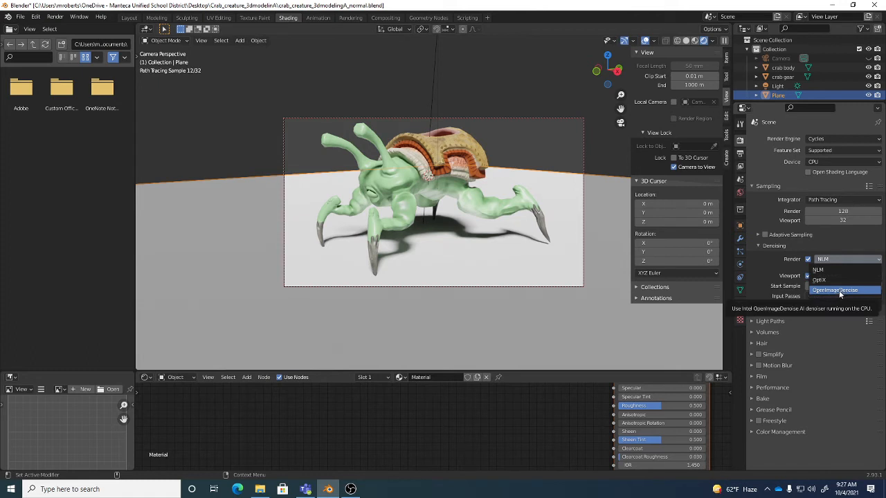
{"action": "left_click", "coordinate": [840, 290]}
{"action": "left_click", "coordinate": [842, 274]}
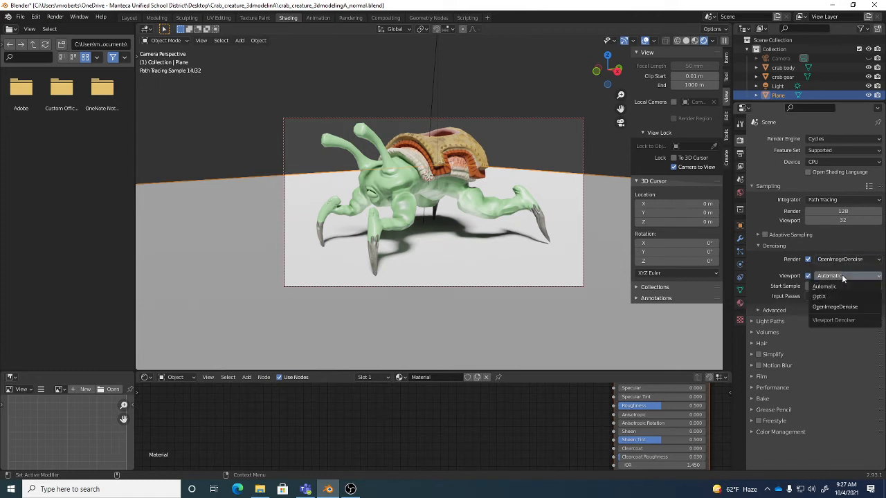
{"action": "left_click", "coordinate": [841, 257]}
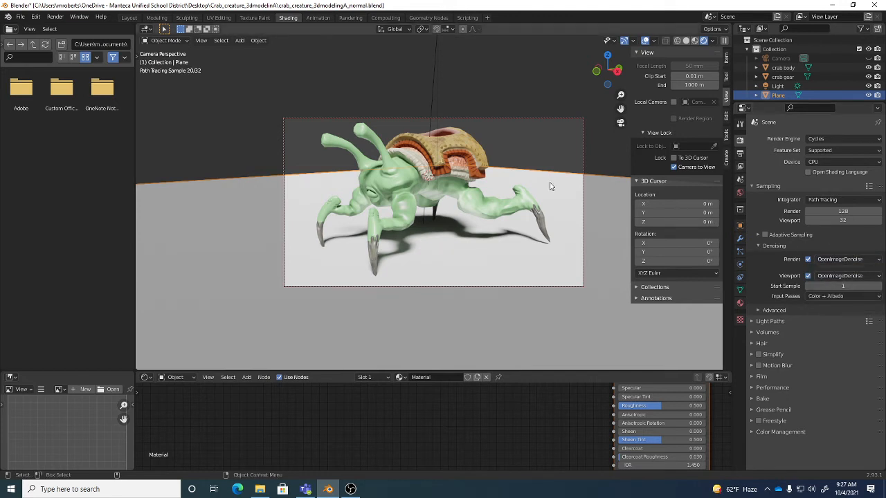
- Save the Blender file, render the crab scene as a still image, and inspect the result before closing the render window
{"action": "key", "text": "ctrl+s"}
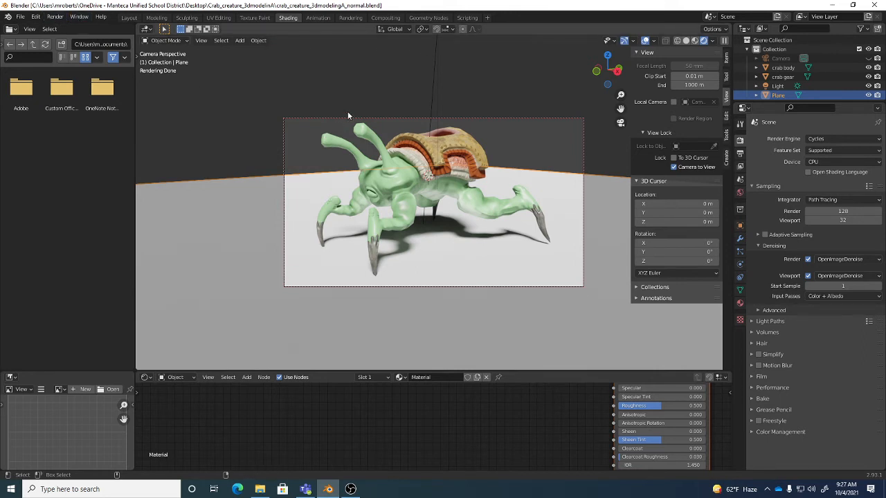
{"action": "left_click", "coordinate": [53, 17]}
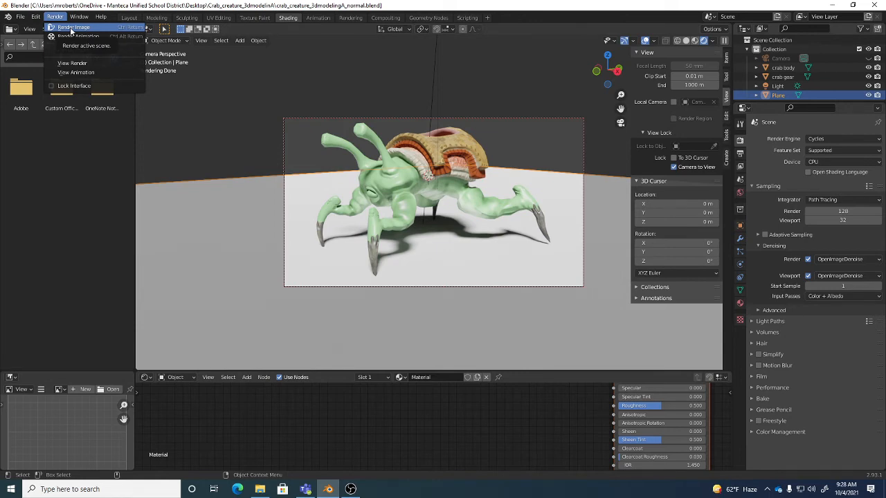
{"action": "left_click", "coordinate": [70, 29]}
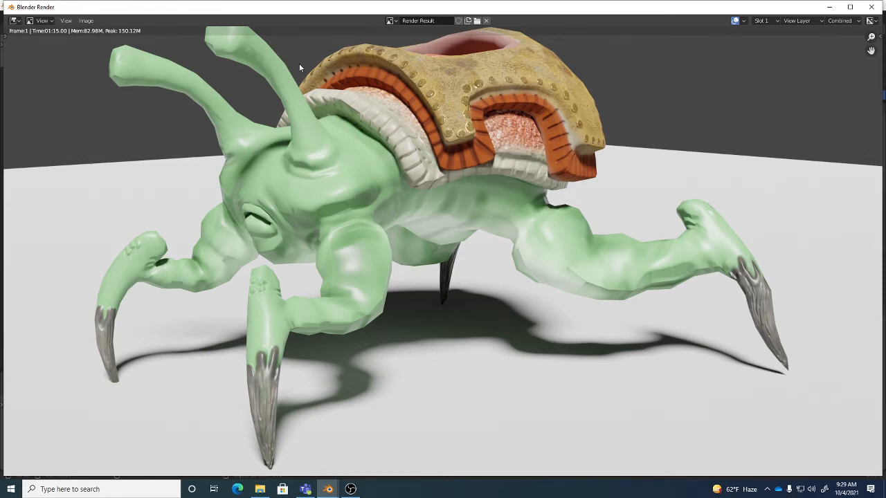
{"action": "scroll", "coordinate": [614, 225], "scroll_direction": "down", "scroll_amount": 2}
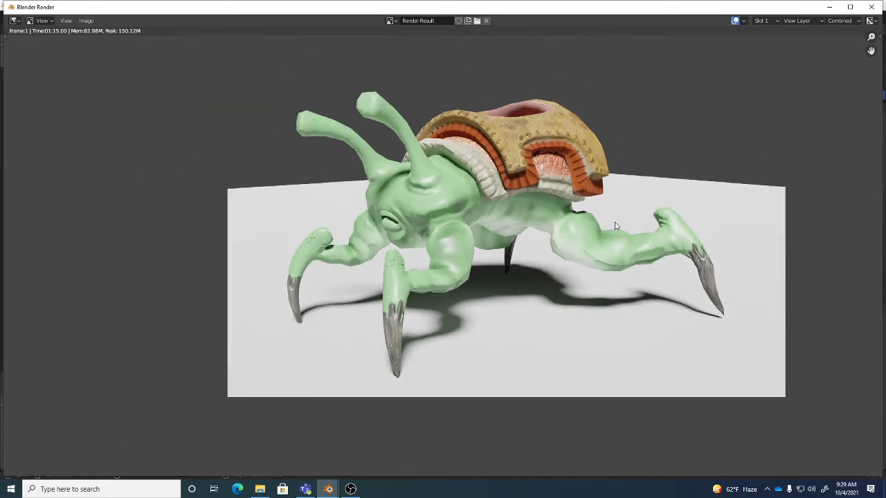
{"action": "scroll", "coordinate": [614, 225], "scroll_direction": "up", "scroll_amount": 2}
{"action": "scroll", "coordinate": [563, 231], "scroll_direction": "down", "scroll_amount": 2}
{"action": "left_click", "coordinate": [873, 8]}
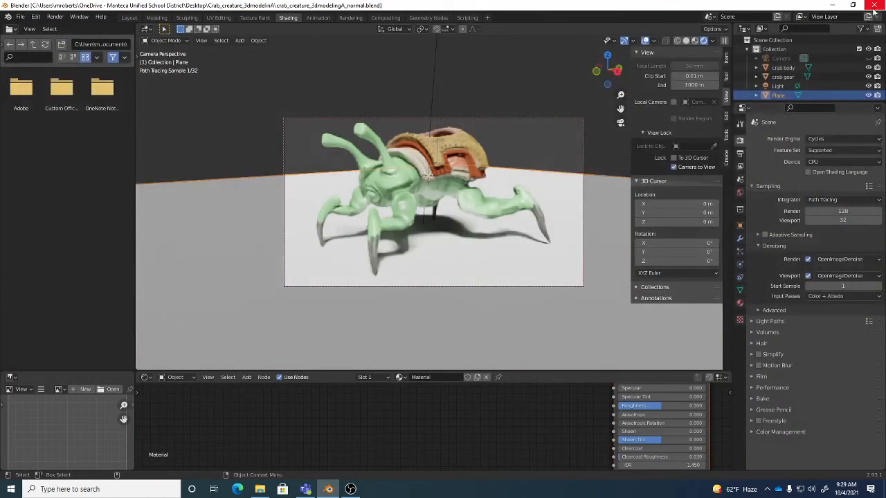
- Save the render result from the Rendering workspace as a PNG named crabrender in the Crab_creature_3dmodelinA folder
{"action": "left_click", "coordinate": [351, 18]}
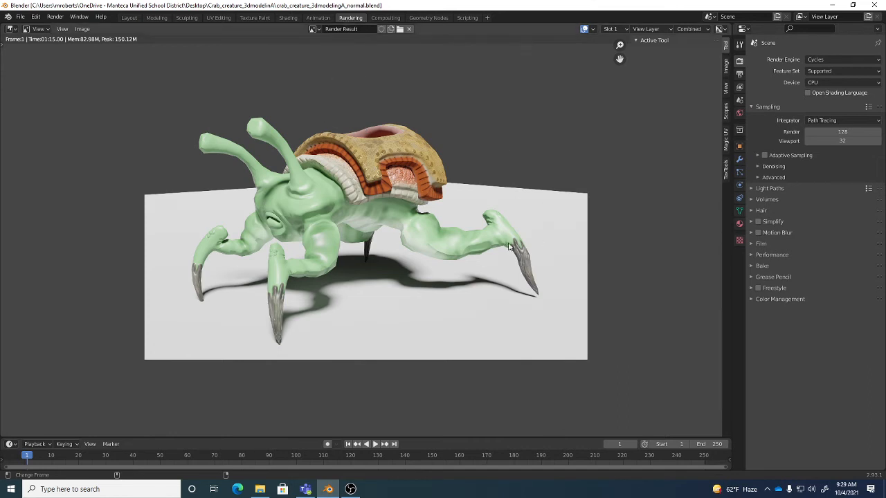
{"action": "left_click", "coordinate": [83, 29]}
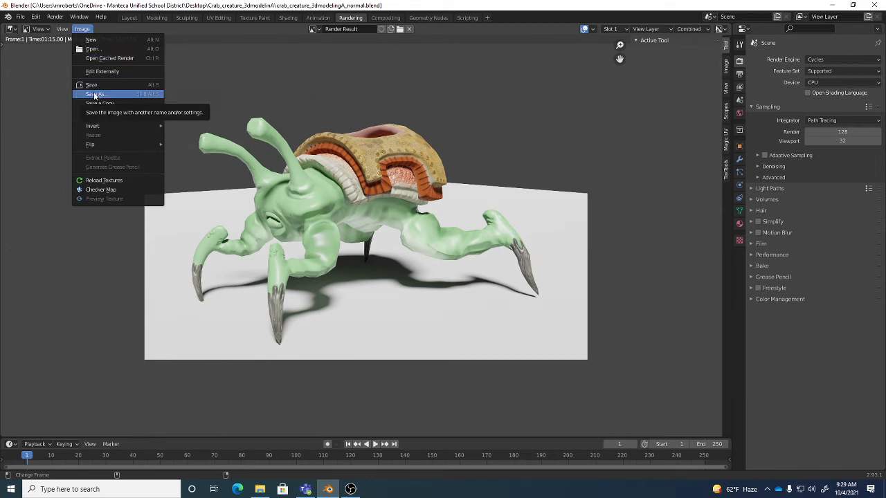
{"action": "left_click", "coordinate": [83, 30]}
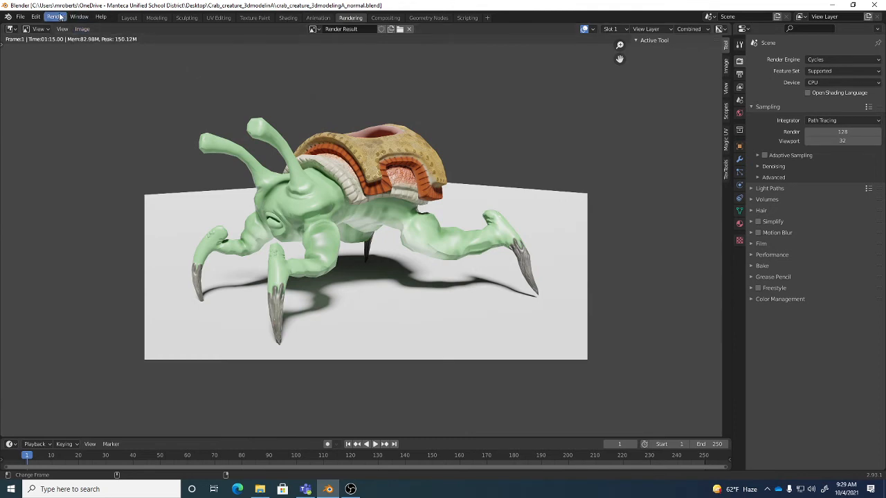
{"action": "left_click", "coordinate": [82, 29]}
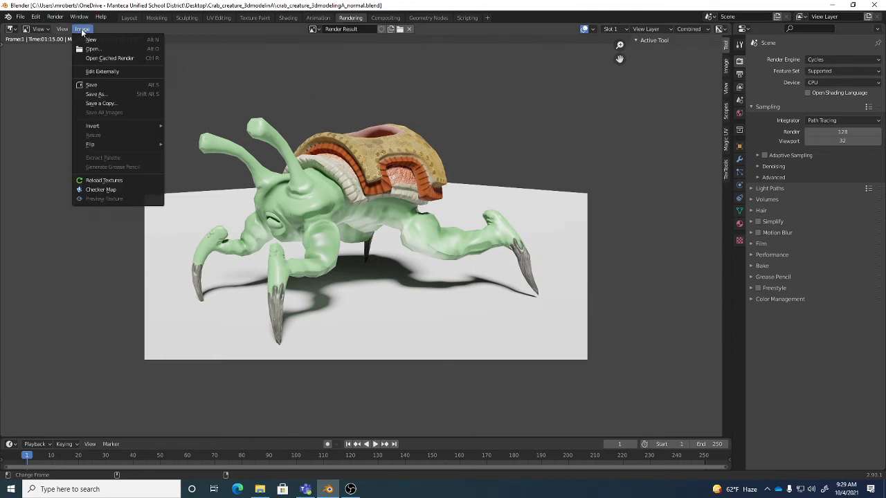
{"action": "left_click", "coordinate": [97, 94]}
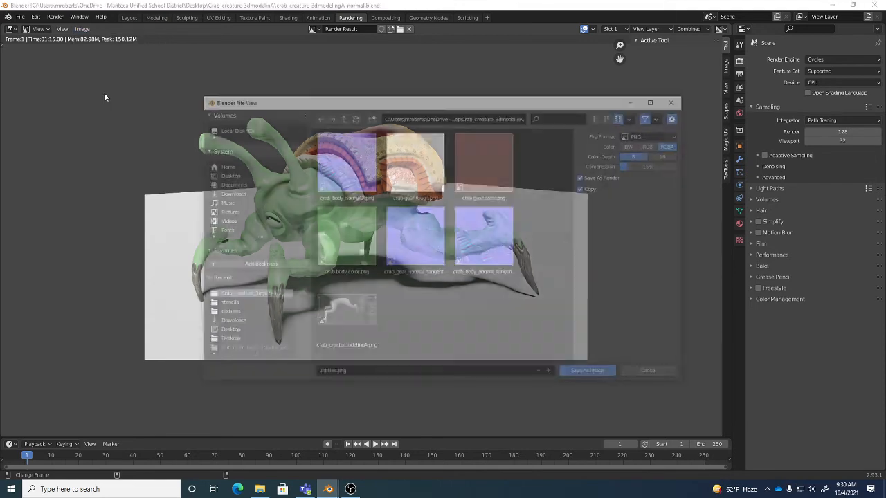
{"action": "left_click", "coordinate": [374, 375]}
{"action": "type", "text": "c"}
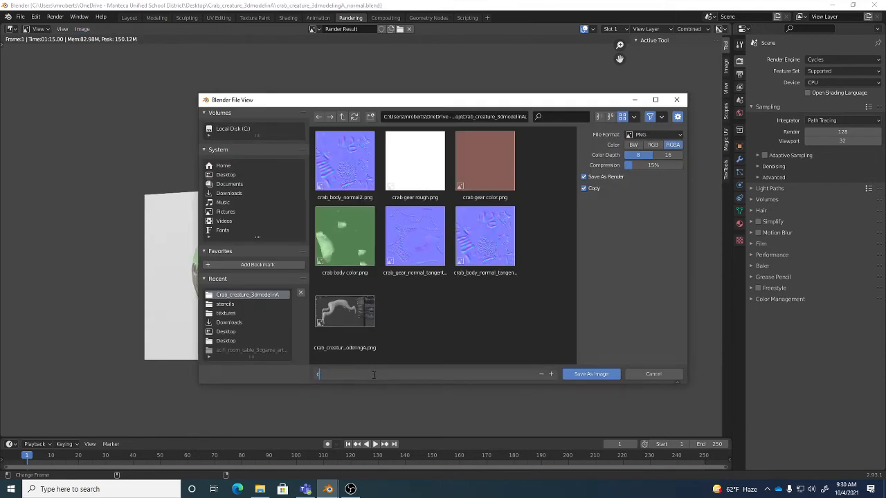
{"action": "type", "text": "rabrender"}
{"action": "left_click", "coordinate": [603, 374]}
{"action": "left_click", "coordinate": [601, 374]}
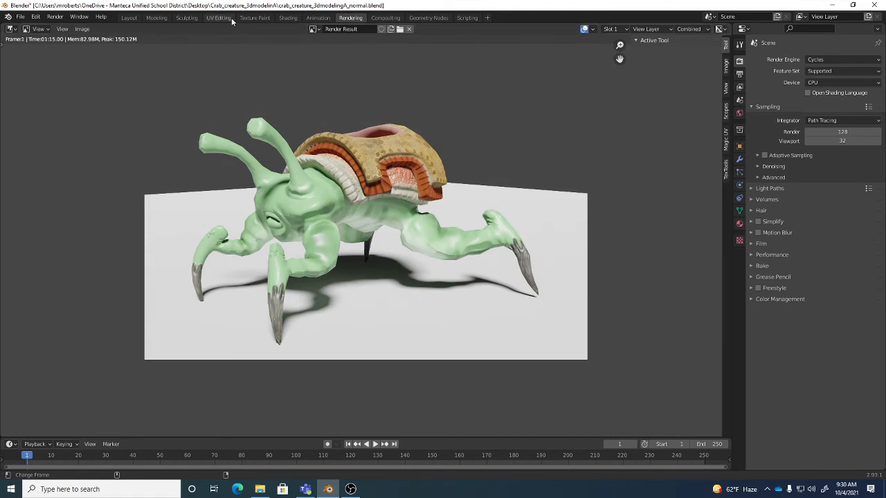
- Add a Subdivision Surface modifier to the crab body in the Shading workspace, apply it, and check the denser mesh in Edit Mode
{"action": "left_click", "coordinate": [288, 17]}
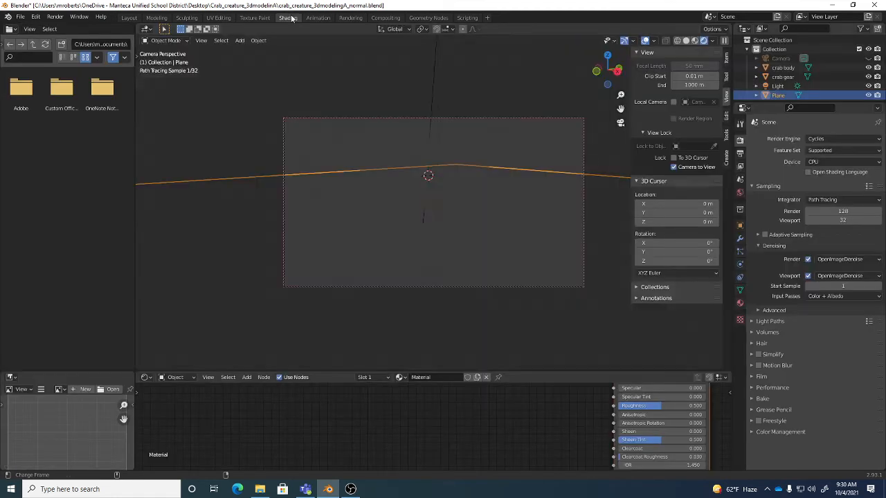
{"action": "left_click", "coordinate": [516, 208]}
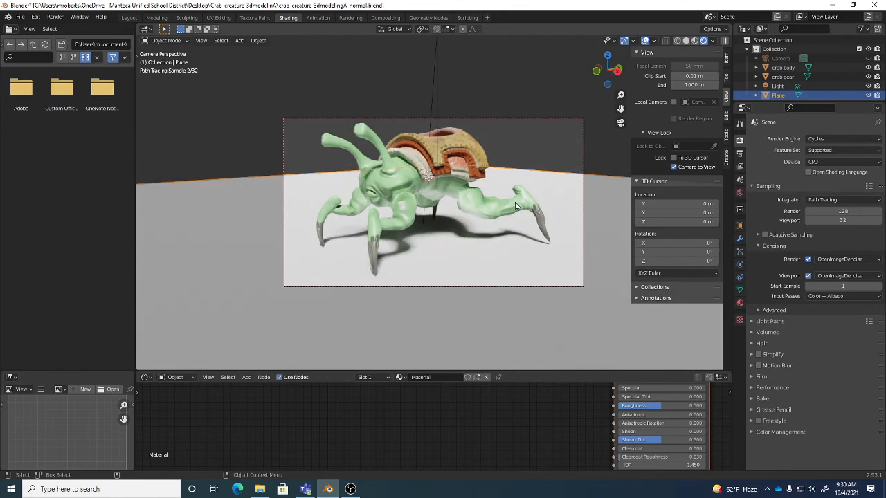
{"action": "left_click", "coordinate": [740, 239]}
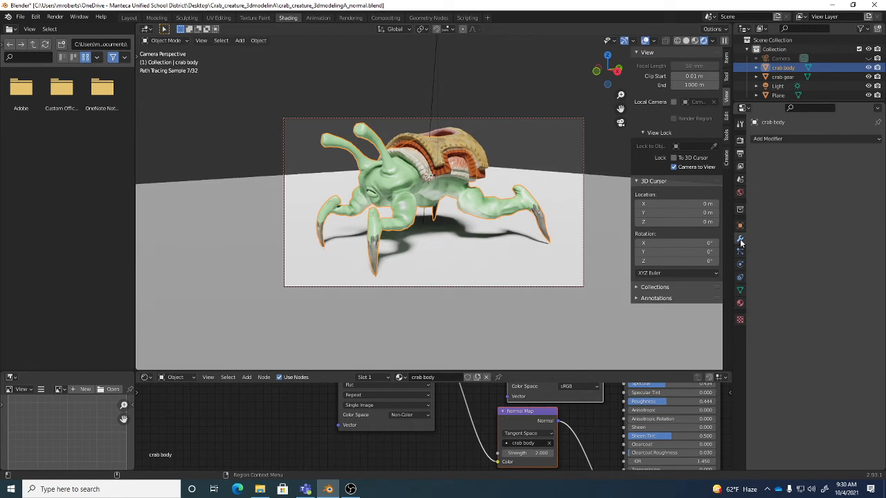
{"action": "left_click", "coordinate": [785, 138]}
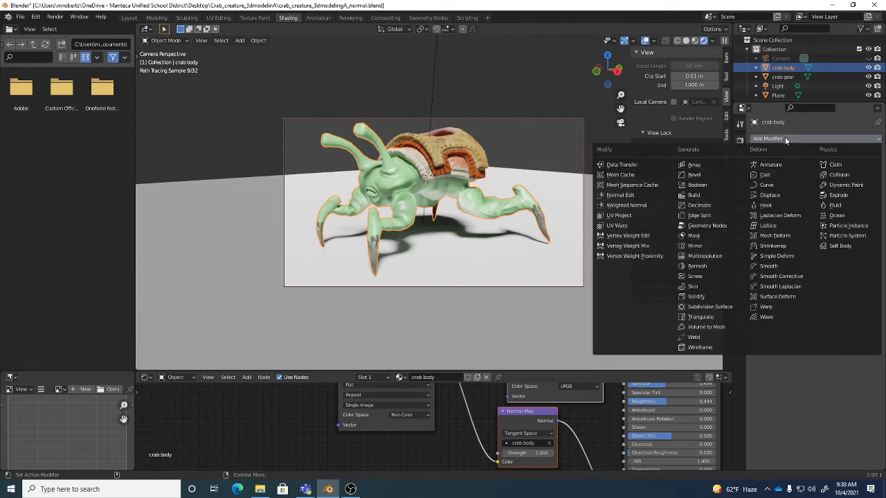
{"action": "left_click", "coordinate": [731, 305]}
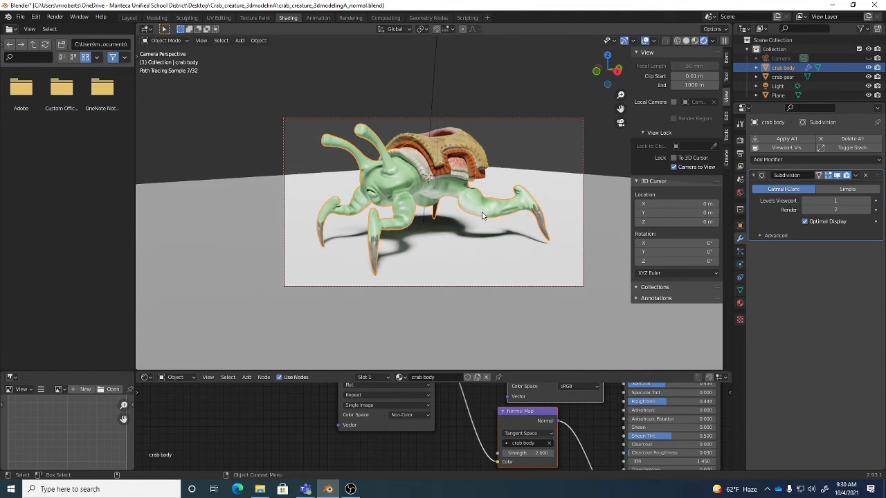
{"action": "left_click", "coordinate": [789, 139]}
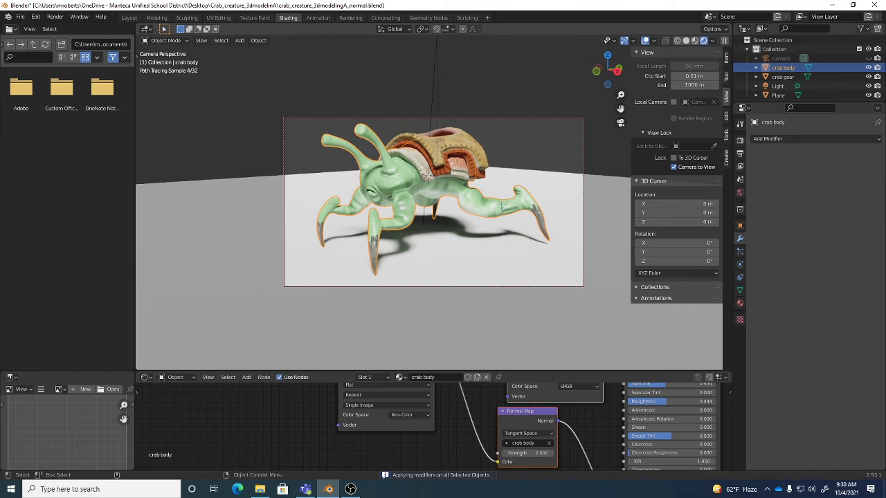
{"action": "key", "text": "Tab"}
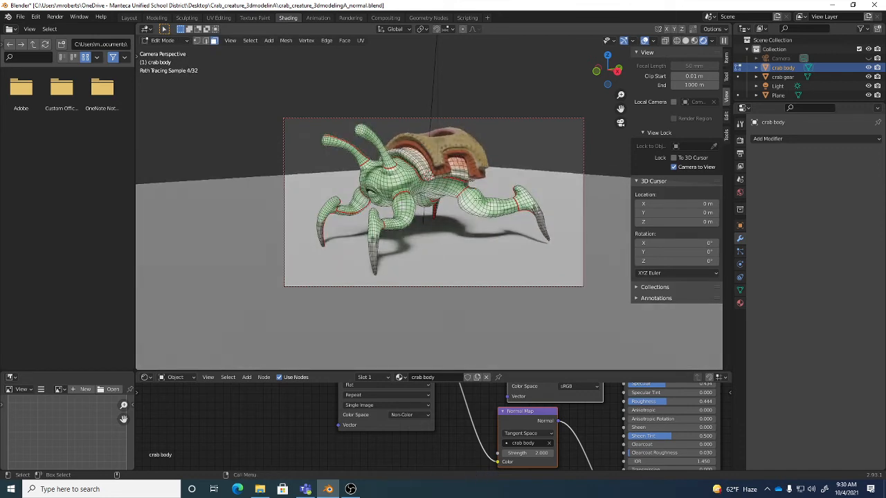
{"action": "key", "text": "Tab"}
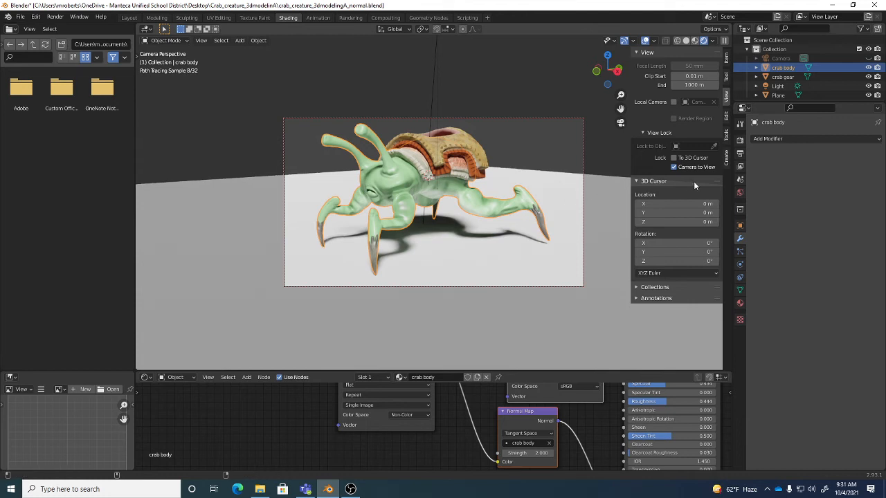
- Lighten the World background color from near black to a neutral mid grey
{"action": "left_click", "coordinate": [741, 157]}
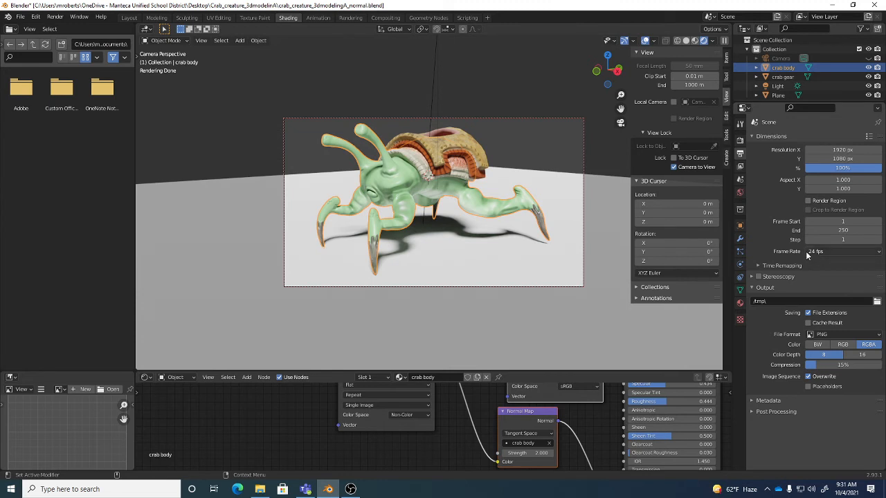
{"action": "left_click", "coordinate": [740, 193]}
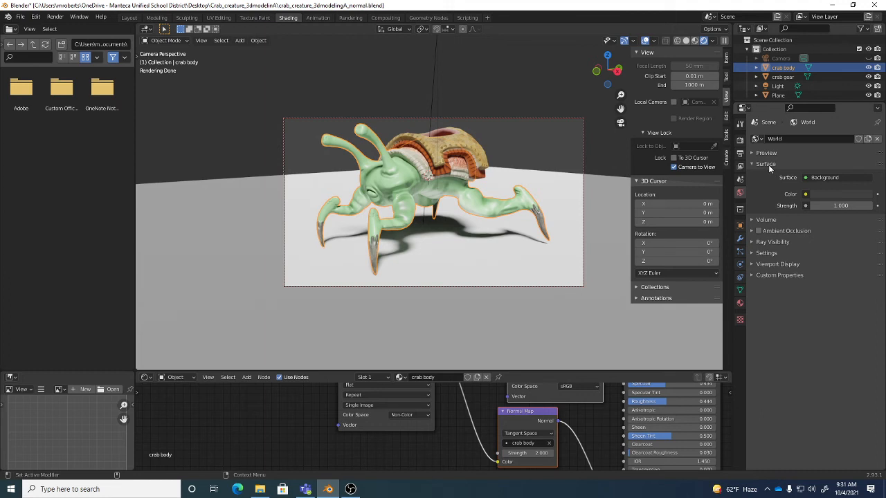
{"action": "left_click", "coordinate": [831, 195]}
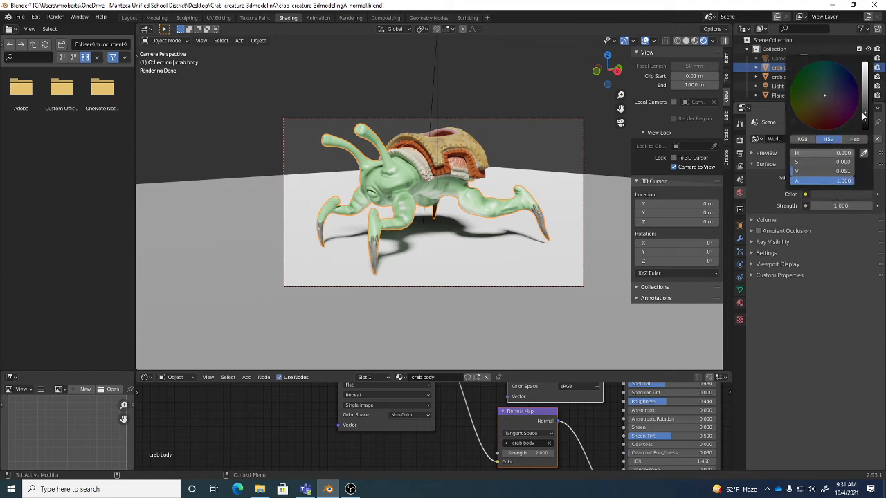
{"action": "left_click", "coordinate": [866, 96]}
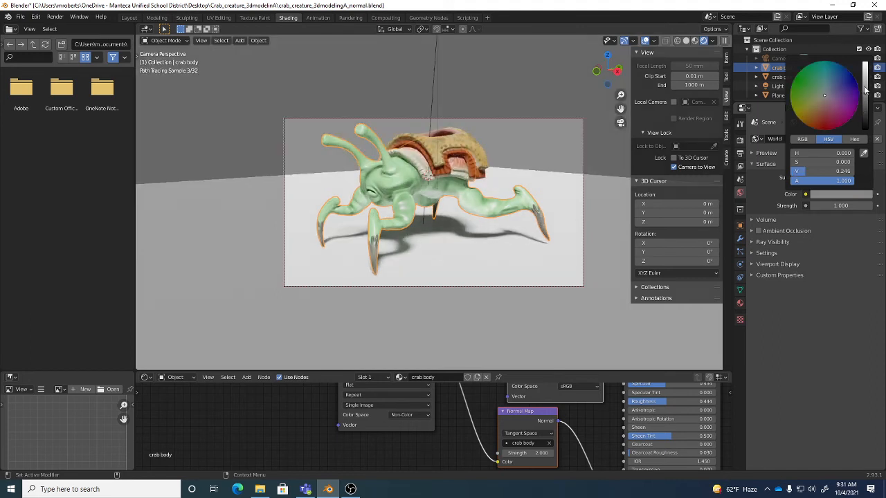
{"action": "left_click_drag", "start_coordinate": [865, 93], "coordinate": [865, 88]}
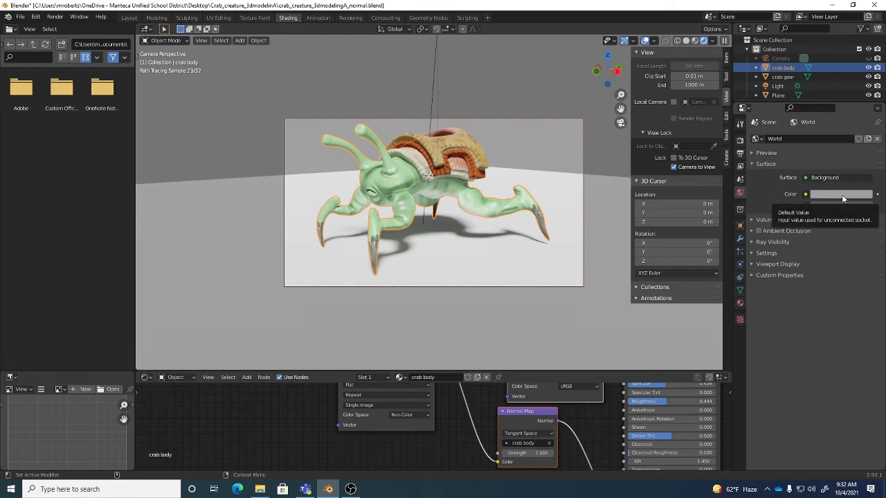
- Render the smoothed crab again against the lighter background and view the whole rendered image
{"action": "left_click", "coordinate": [56, 19]}
{"action": "left_click", "coordinate": [66, 27]}
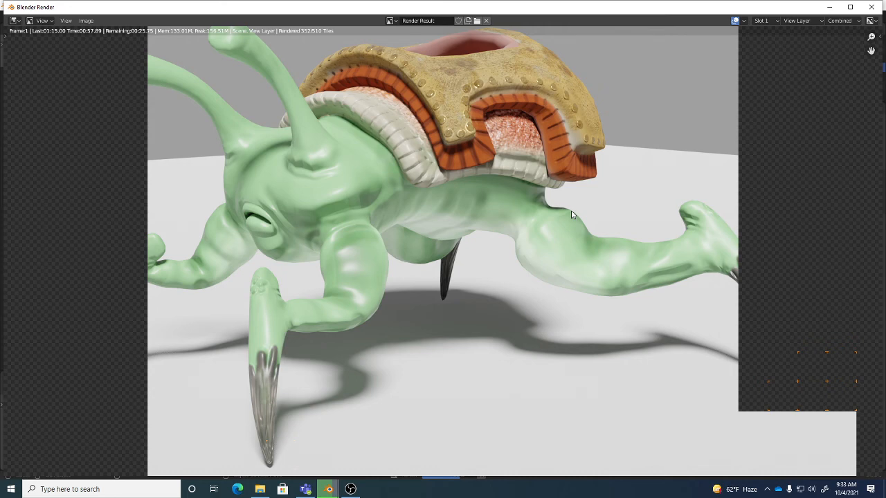
{"action": "scroll", "coordinate": [730, 150], "scroll_direction": "down", "scroll_amount": 3}
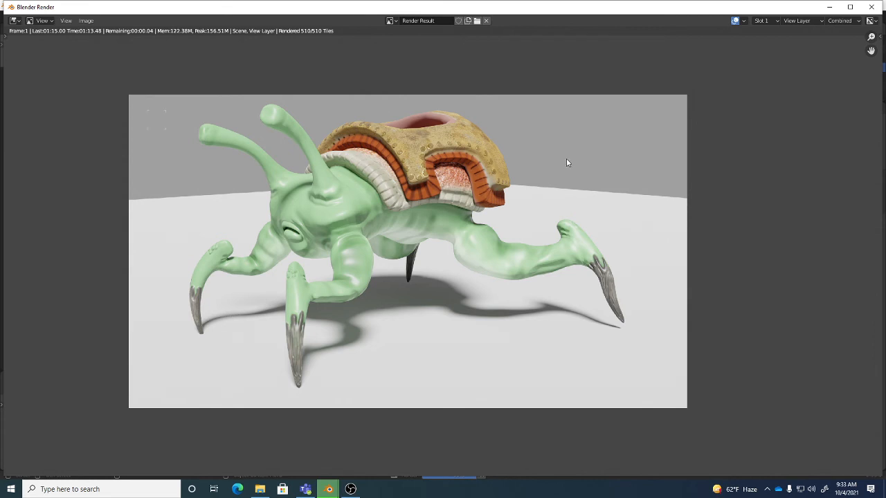
- Save the new render as a PNG over crabrender.png in the Crab_creature_3dmodelinA folder and close the render window
{"action": "left_click", "coordinate": [87, 21]}
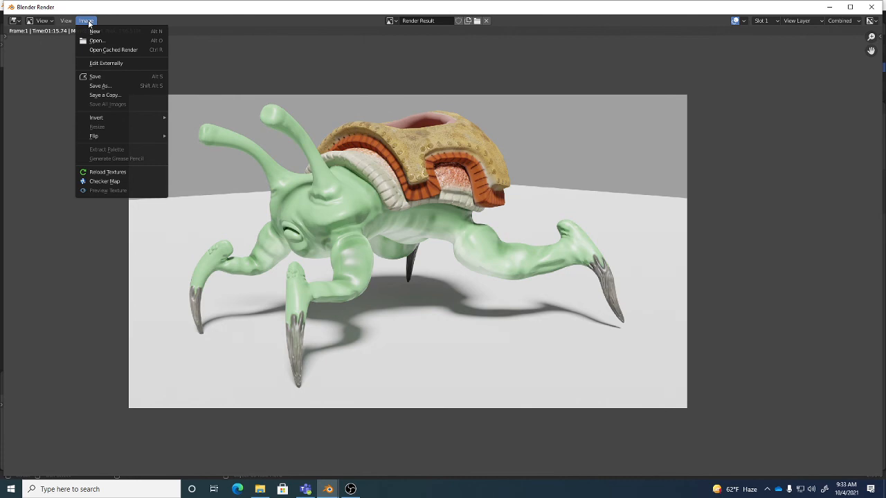
{"action": "left_click", "coordinate": [99, 75]}
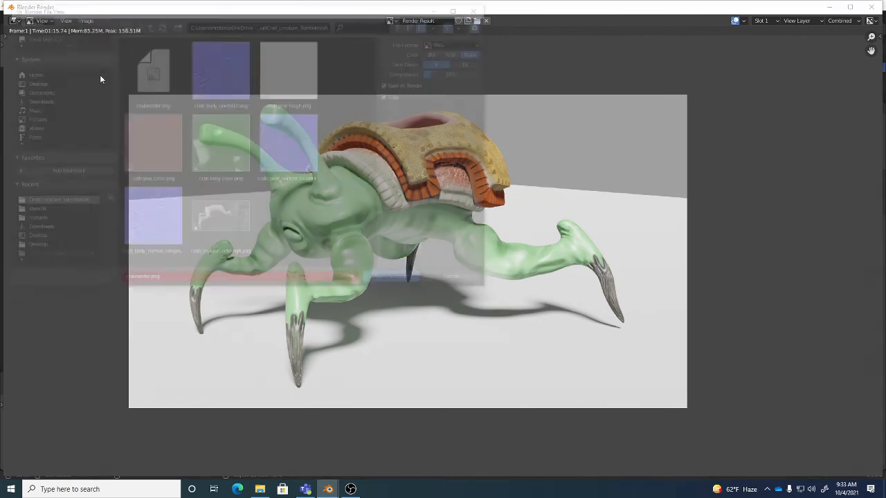
{"action": "left_click", "coordinate": [165, 74]}
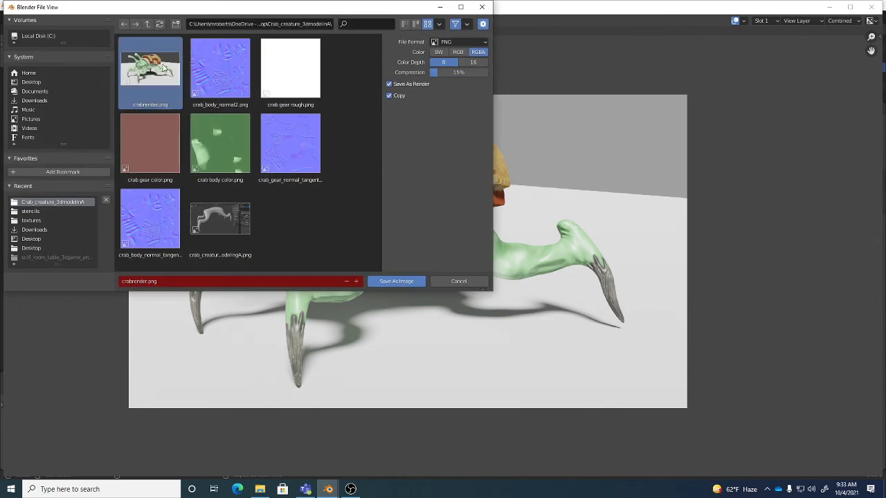
{"action": "left_click", "coordinate": [403, 282]}
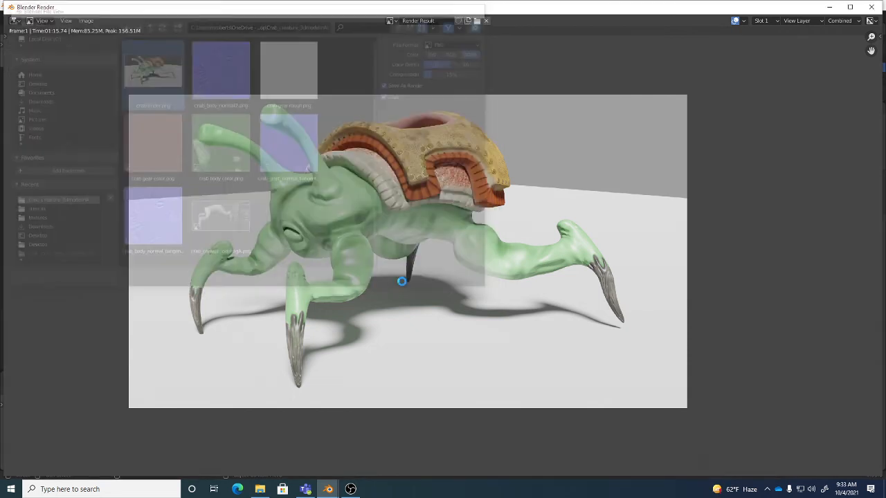
{"action": "left_click", "coordinate": [871, 7]}
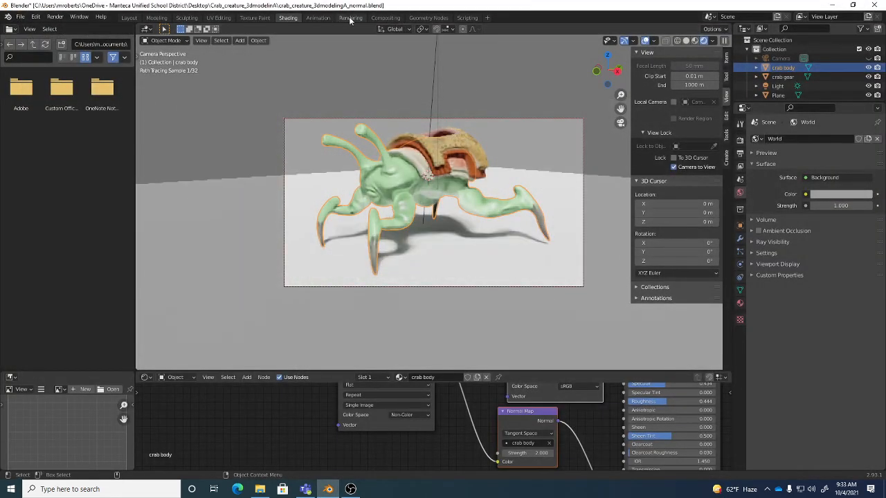
- Review the finished crab render in the Rendering workspace and return to the Shading workspace
{"action": "left_click", "coordinate": [351, 17]}
{"action": "left_click", "coordinate": [385, 17]}
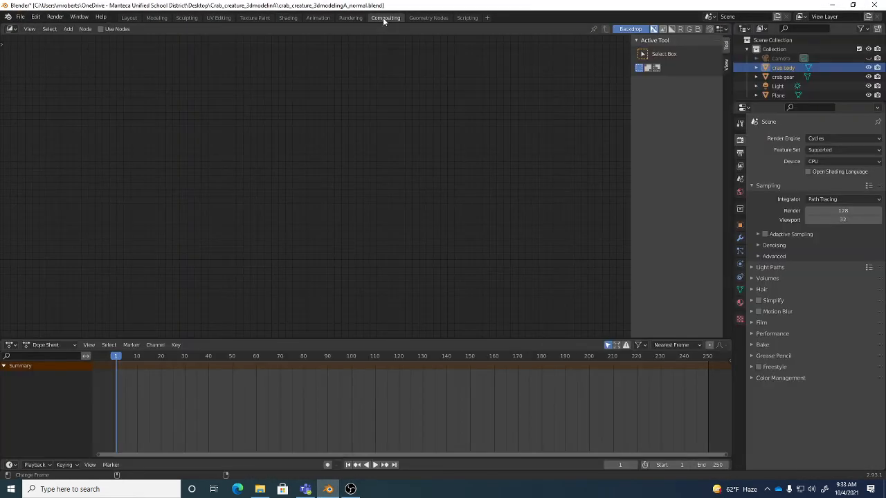
{"action": "left_click", "coordinate": [349, 18]}
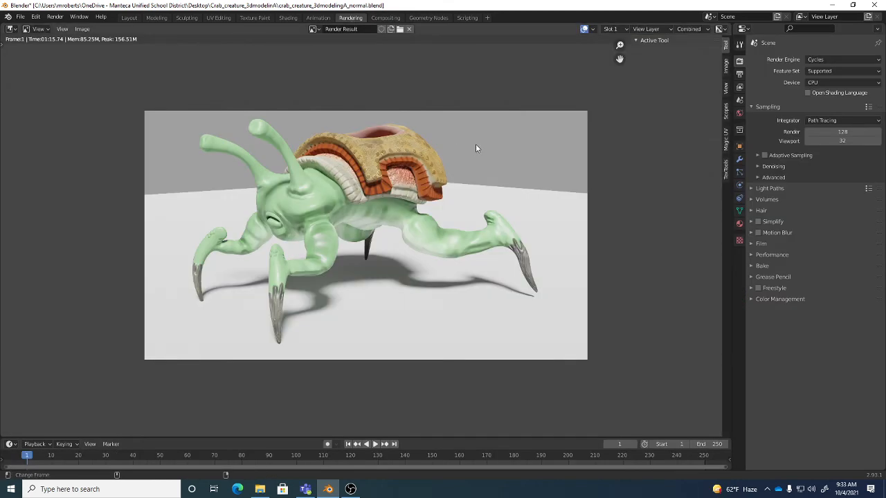
{"action": "left_click", "coordinate": [280, 19]}
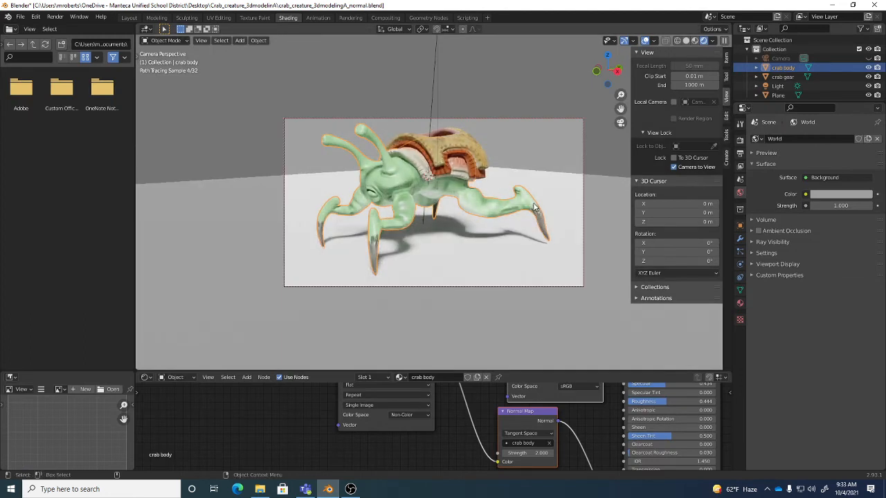
- Review the Cycles sampling and denoising settings, the Sun light's properties, and the viewport's camera and view alignment commands
{"action": "left_click", "coordinate": [740, 140]}
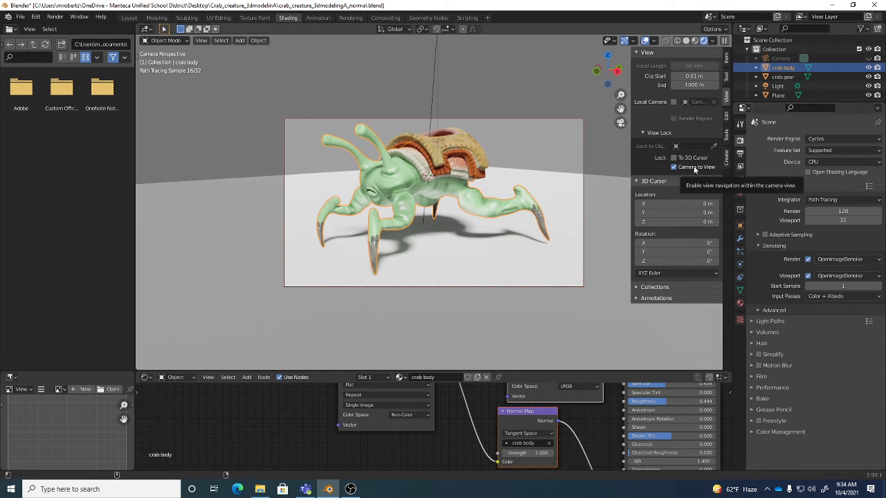
{"action": "left_click", "coordinate": [783, 87]}
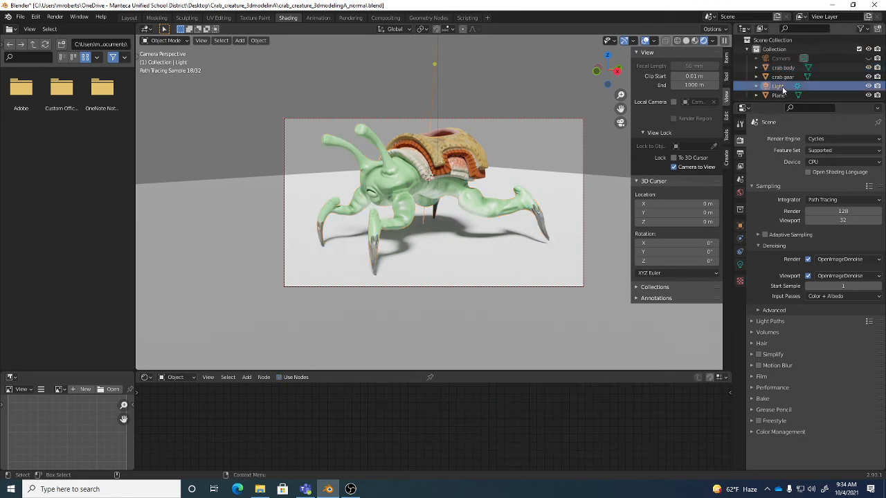
{"action": "left_click", "coordinate": [740, 265]}
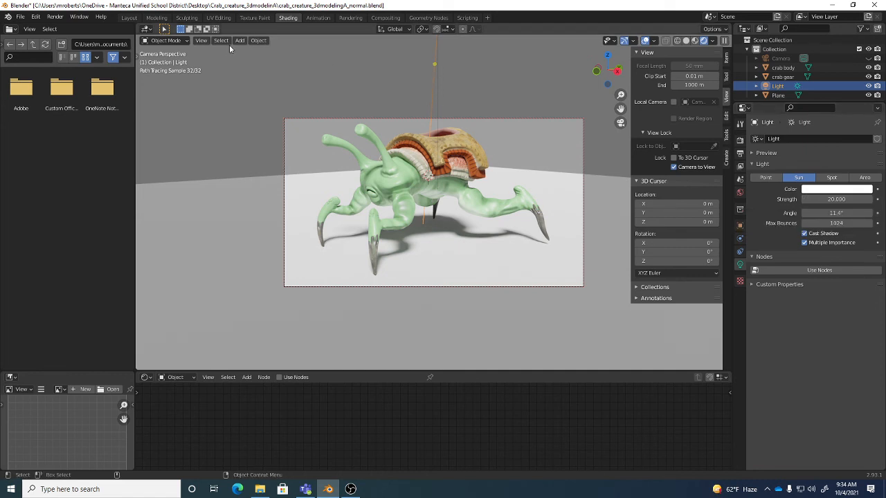
{"action": "left_click", "coordinate": [200, 40]}
{"action": "mouse_move", "coordinate": [235, 170]}
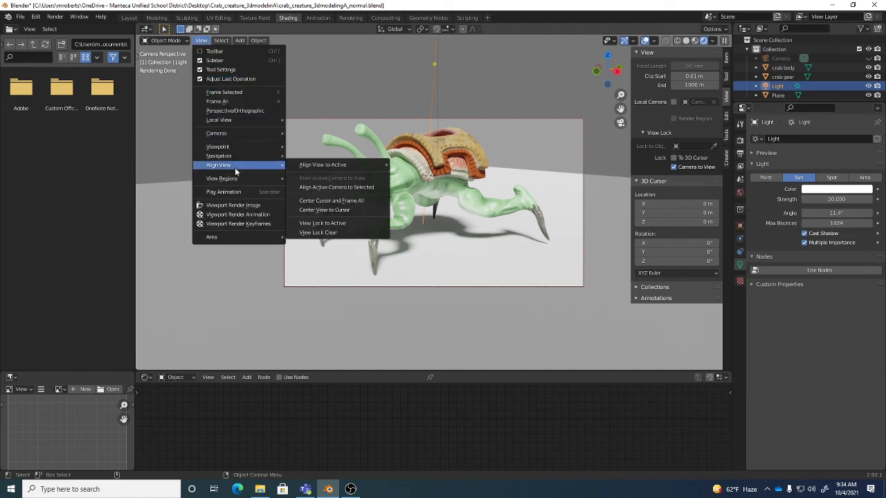
{"action": "mouse_move", "coordinate": [234, 134]}
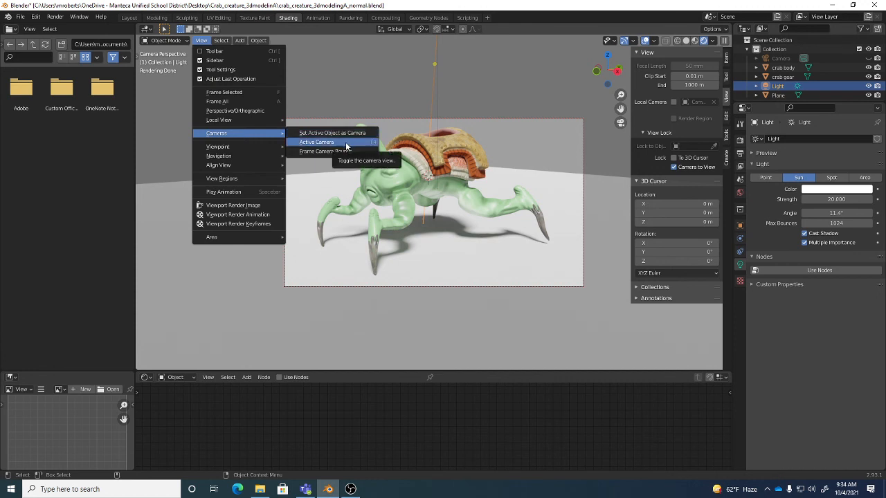
- Reselect the crab body with the World background settings shown, and save the Blender file
{"action": "left_click", "coordinate": [489, 206]}
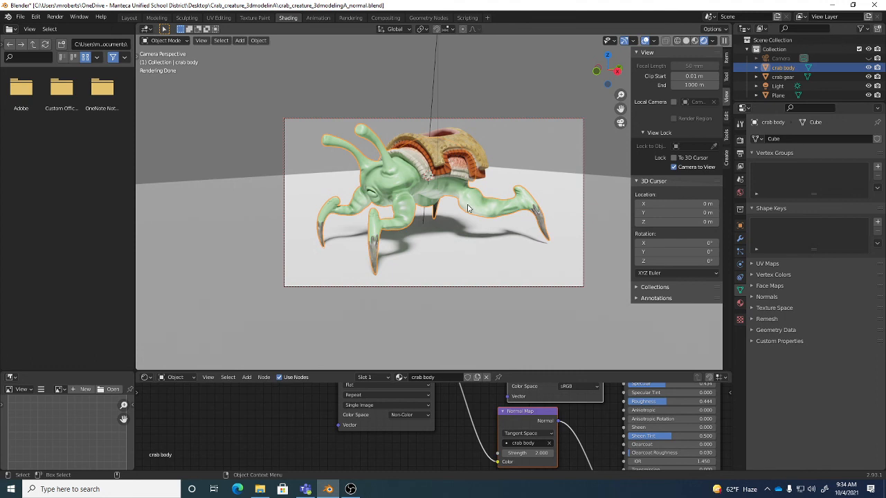
{"action": "left_click", "coordinate": [740, 194]}
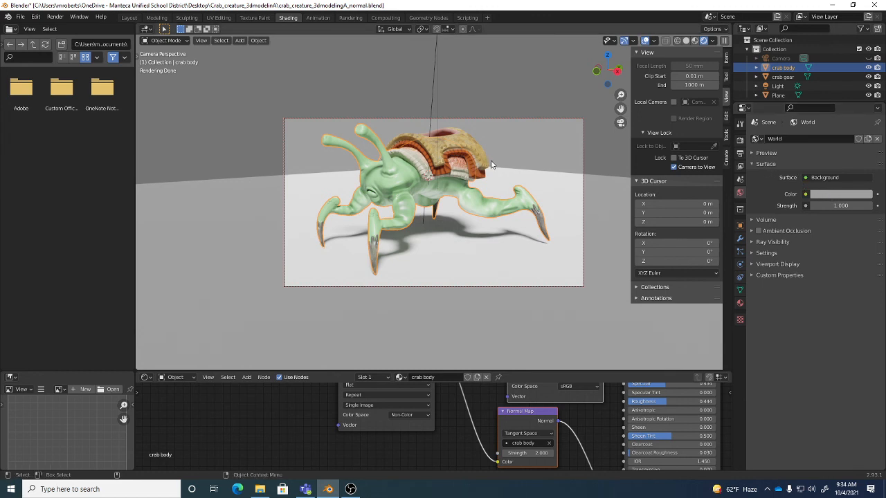
{"action": "key", "text": "ctrl+s"}
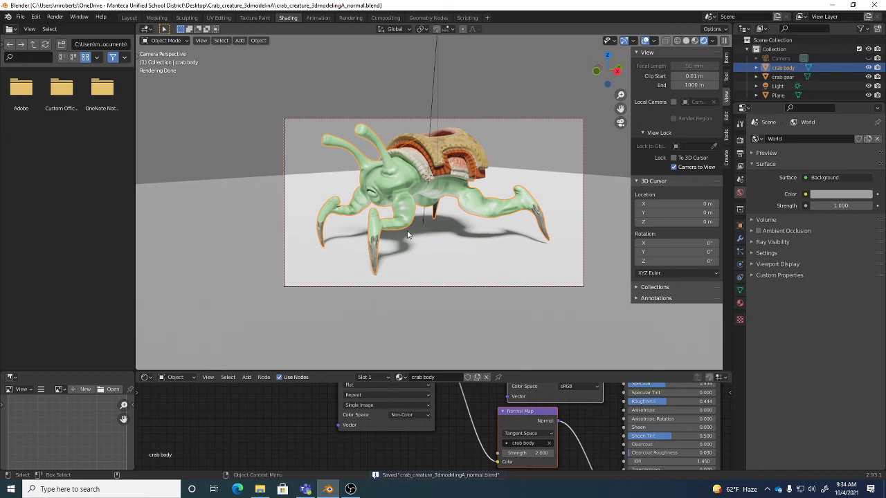
- Inspect the crab body's mesh in the Modeling workspace in Edit and Object Mode, and check the body and gear as separate objects
{"action": "left_click", "coordinate": [156, 17]}
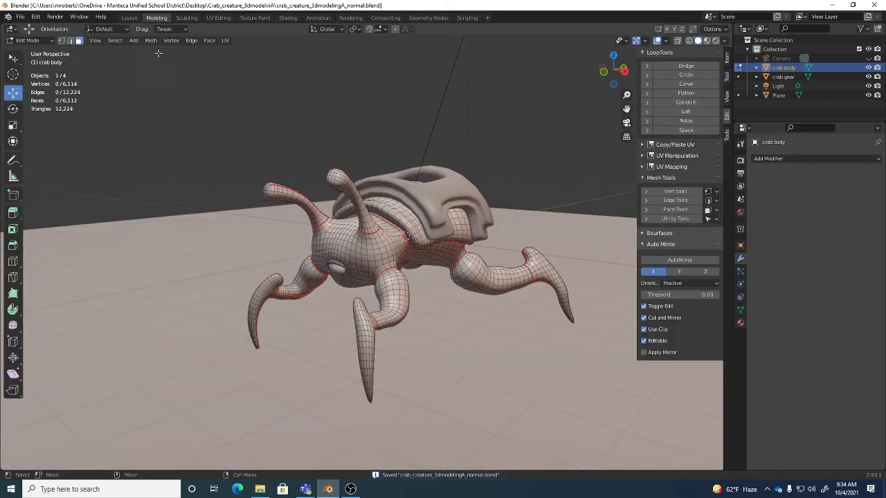
{"action": "key", "text": "Tab"}
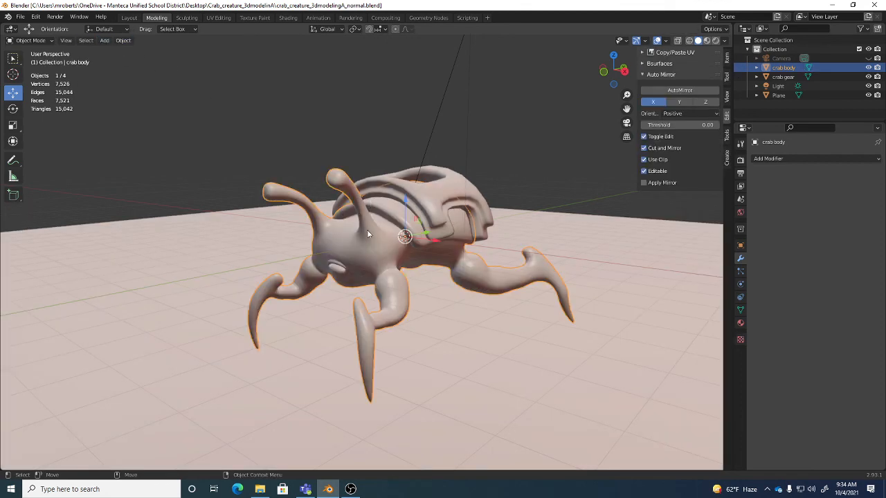
{"action": "key", "text": "Tab"}
{"action": "key", "text": "Tab"}
{"action": "key", "text": "w"}
{"action": "left_click", "coordinate": [412, 220]}
{"action": "left_click", "coordinate": [391, 236]}
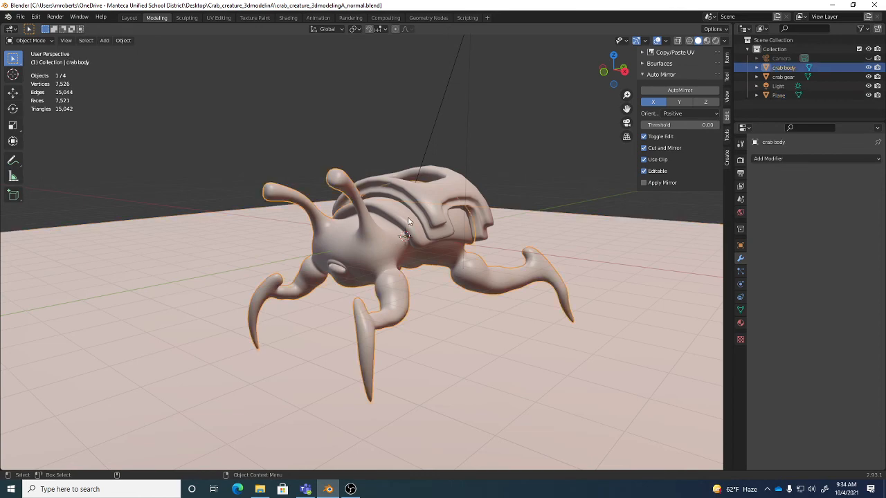
{"action": "left_click", "coordinate": [434, 196], "text": "shift"}
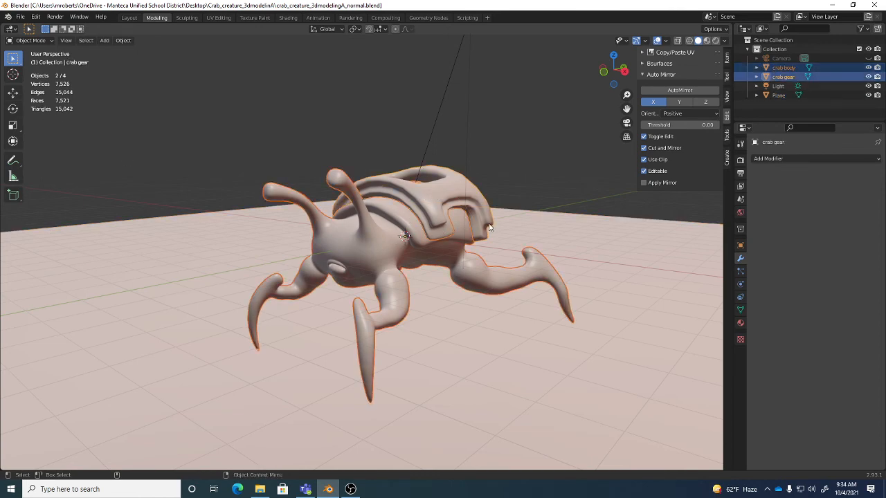
{"action": "left_click", "coordinate": [537, 165]}
{"action": "left_click", "coordinate": [480, 270]}
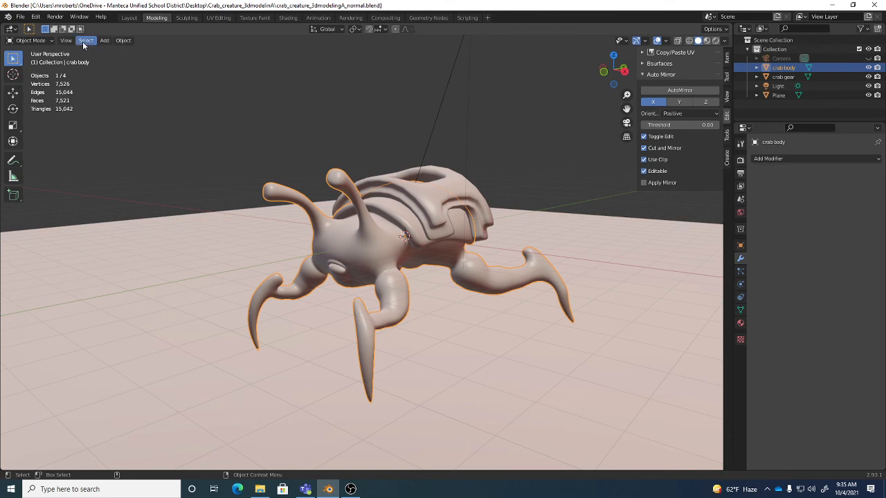
- Look at the crab body in the Sculpting workspace, then return to Shading and save the Blender file again
{"action": "left_click", "coordinate": [104, 40]}
{"action": "mouse_move", "coordinate": [117, 54]}
{"action": "left_click", "coordinate": [187, 17]}
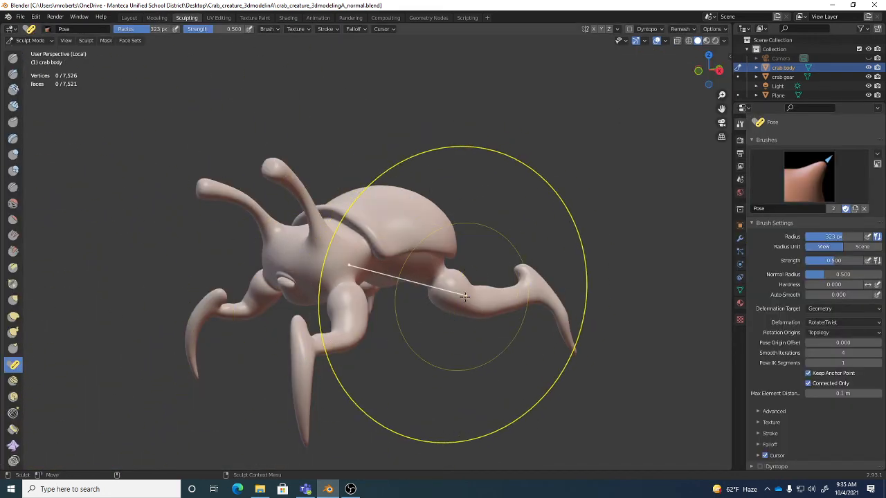
{"action": "left_click", "coordinate": [288, 18]}
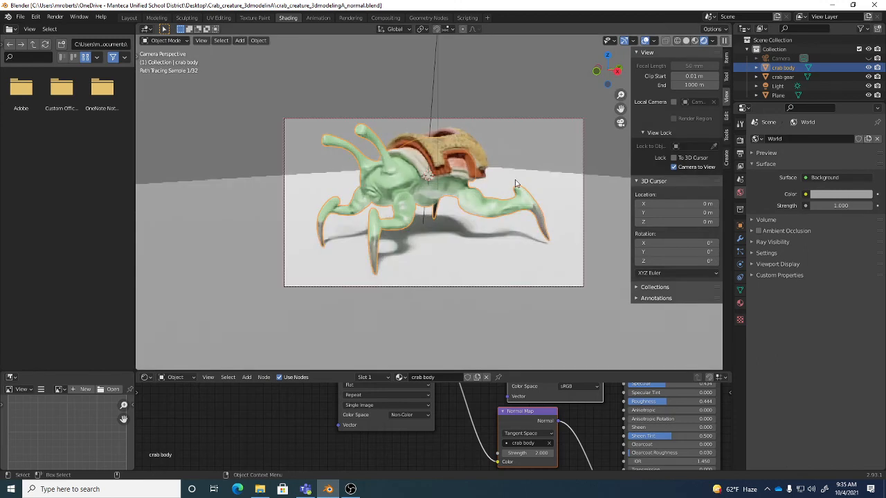
{"action": "key", "text": "ctrl+s"}
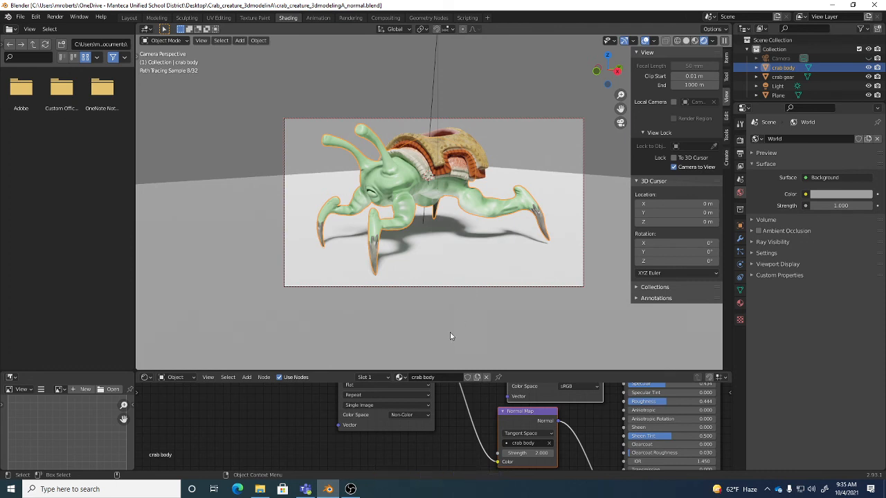
{"action": "mouse_move", "coordinate": [351, 490]}
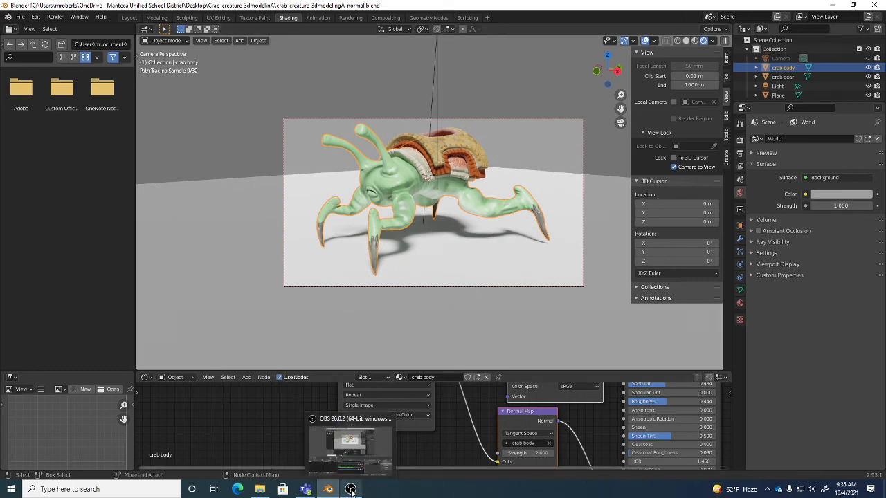
{"action": "left_click", "coordinate": [351, 490]}
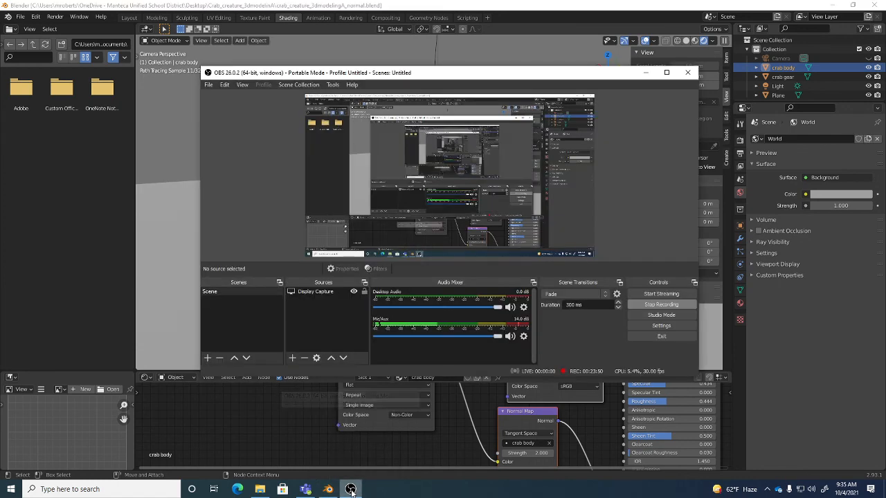